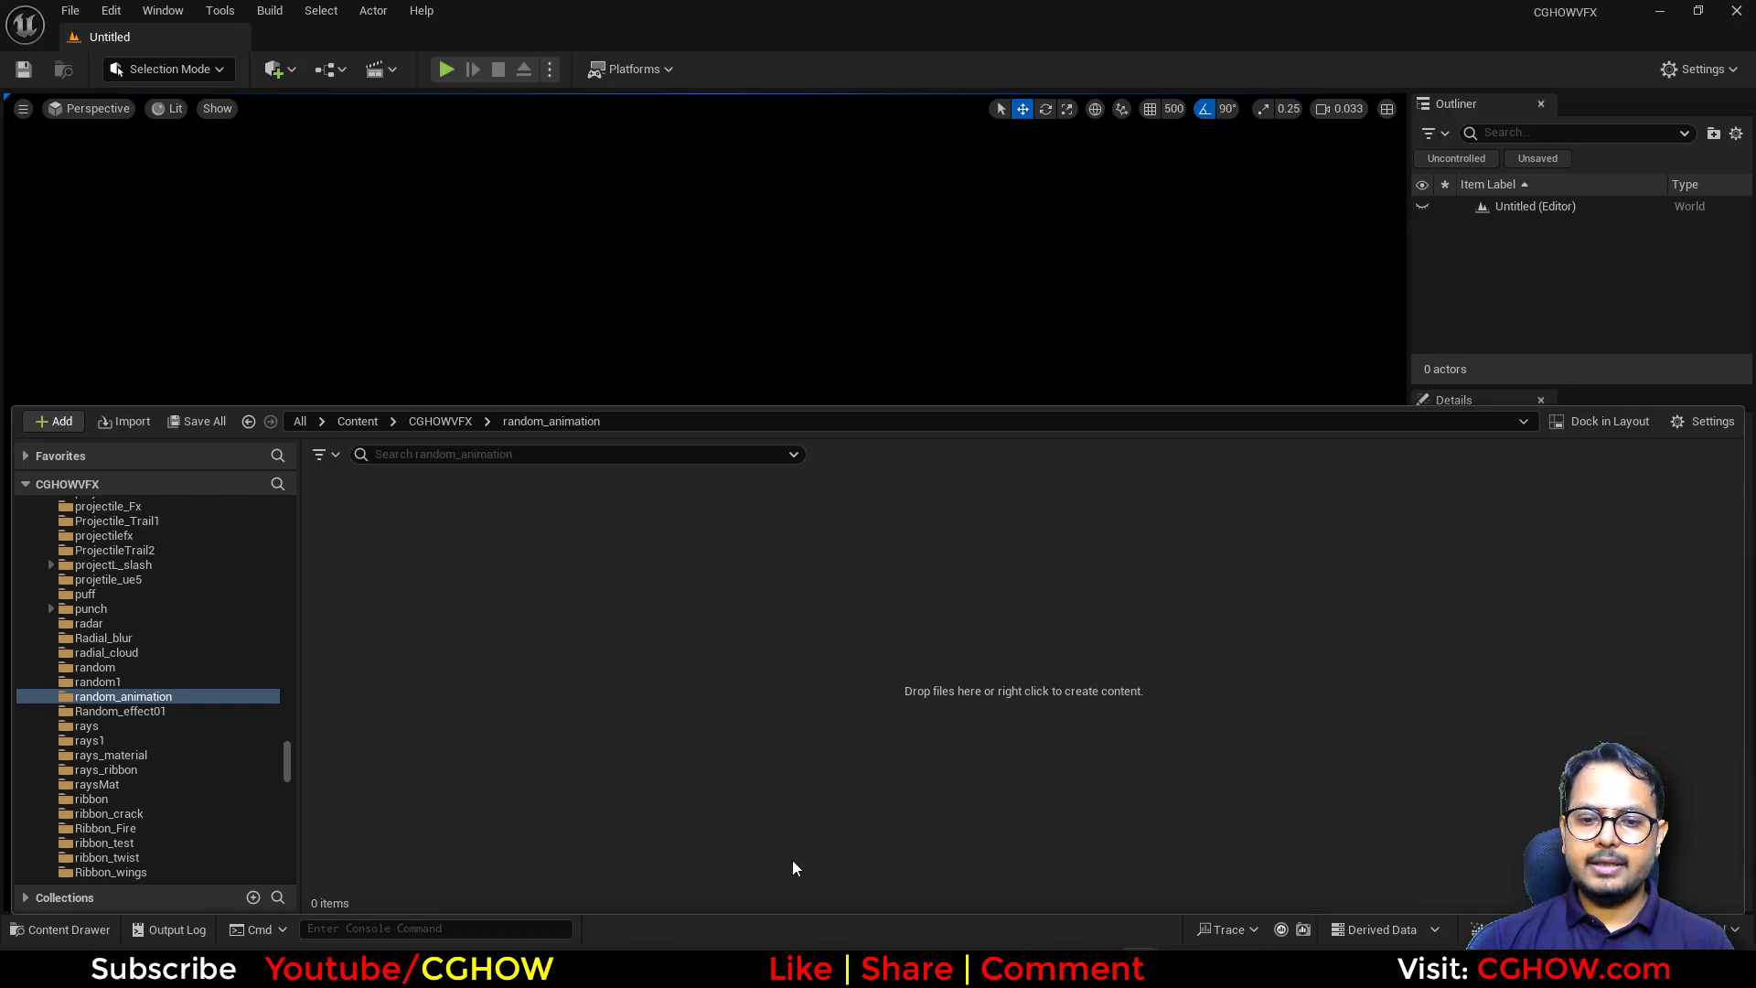
Switch to the browser and read the forum question on Niagara skeletal mesh particles, examining its two requests and attached particle grid images.
left_click(812, 899)
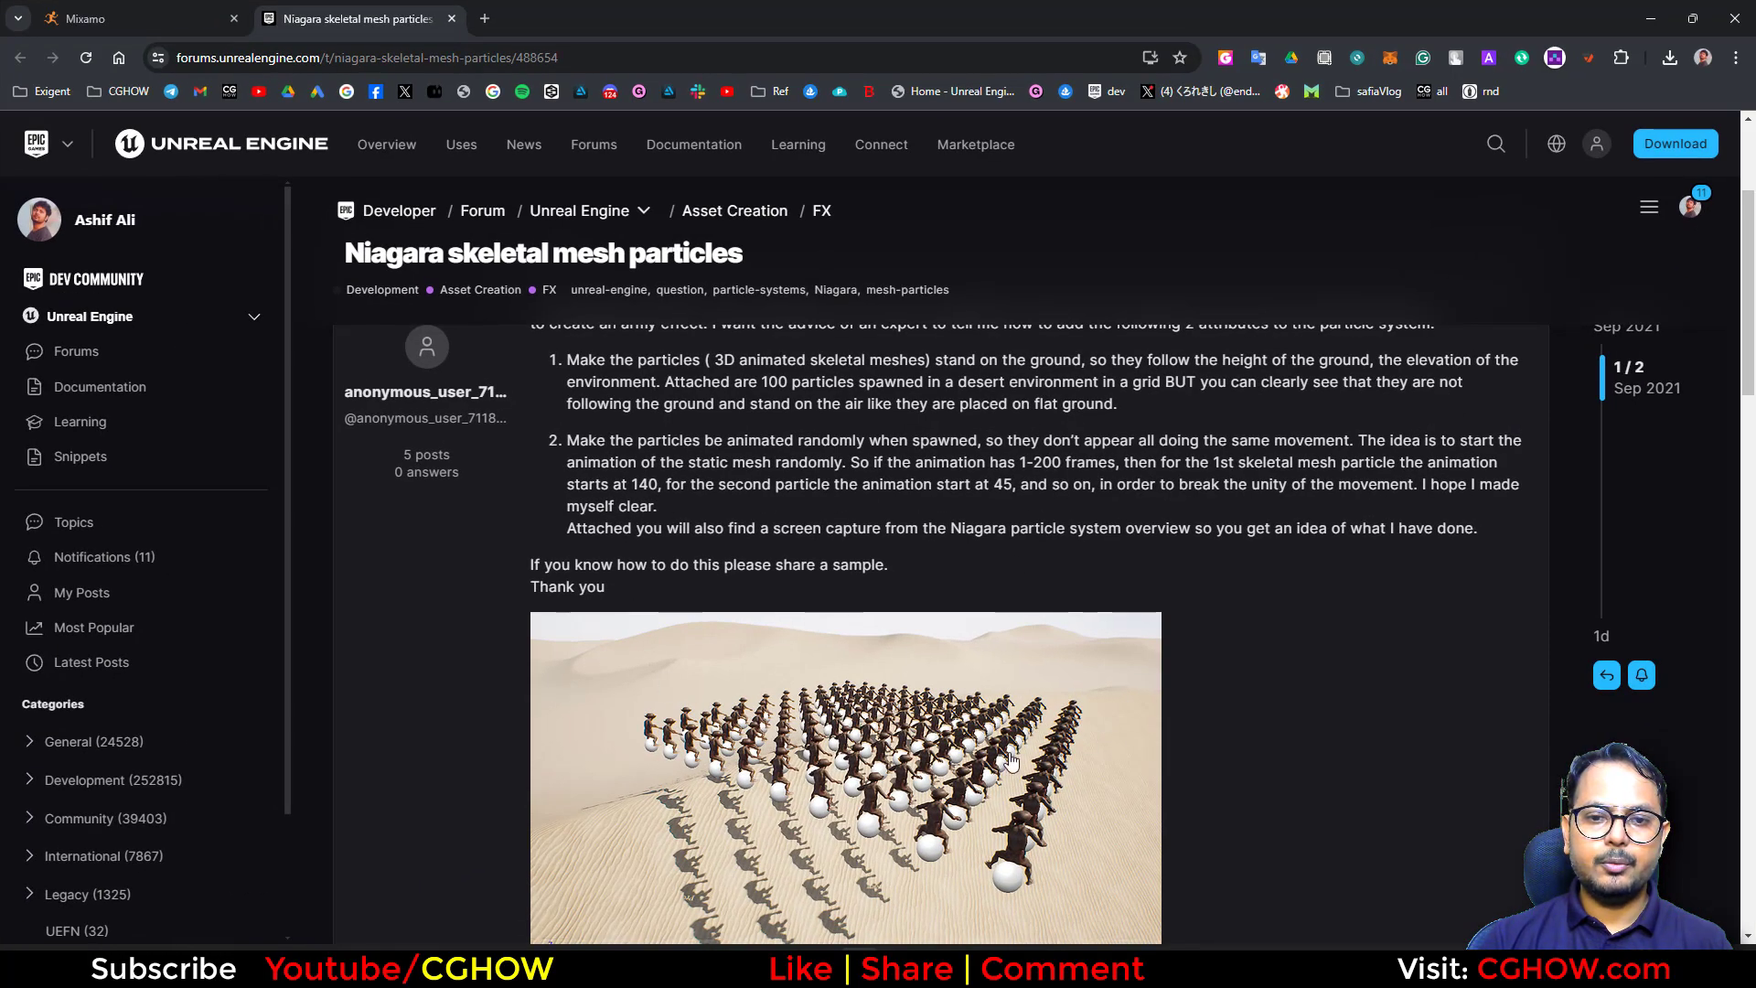
scroll(1011, 761, "down", 3)
scroll(638, 430, "up", 5)
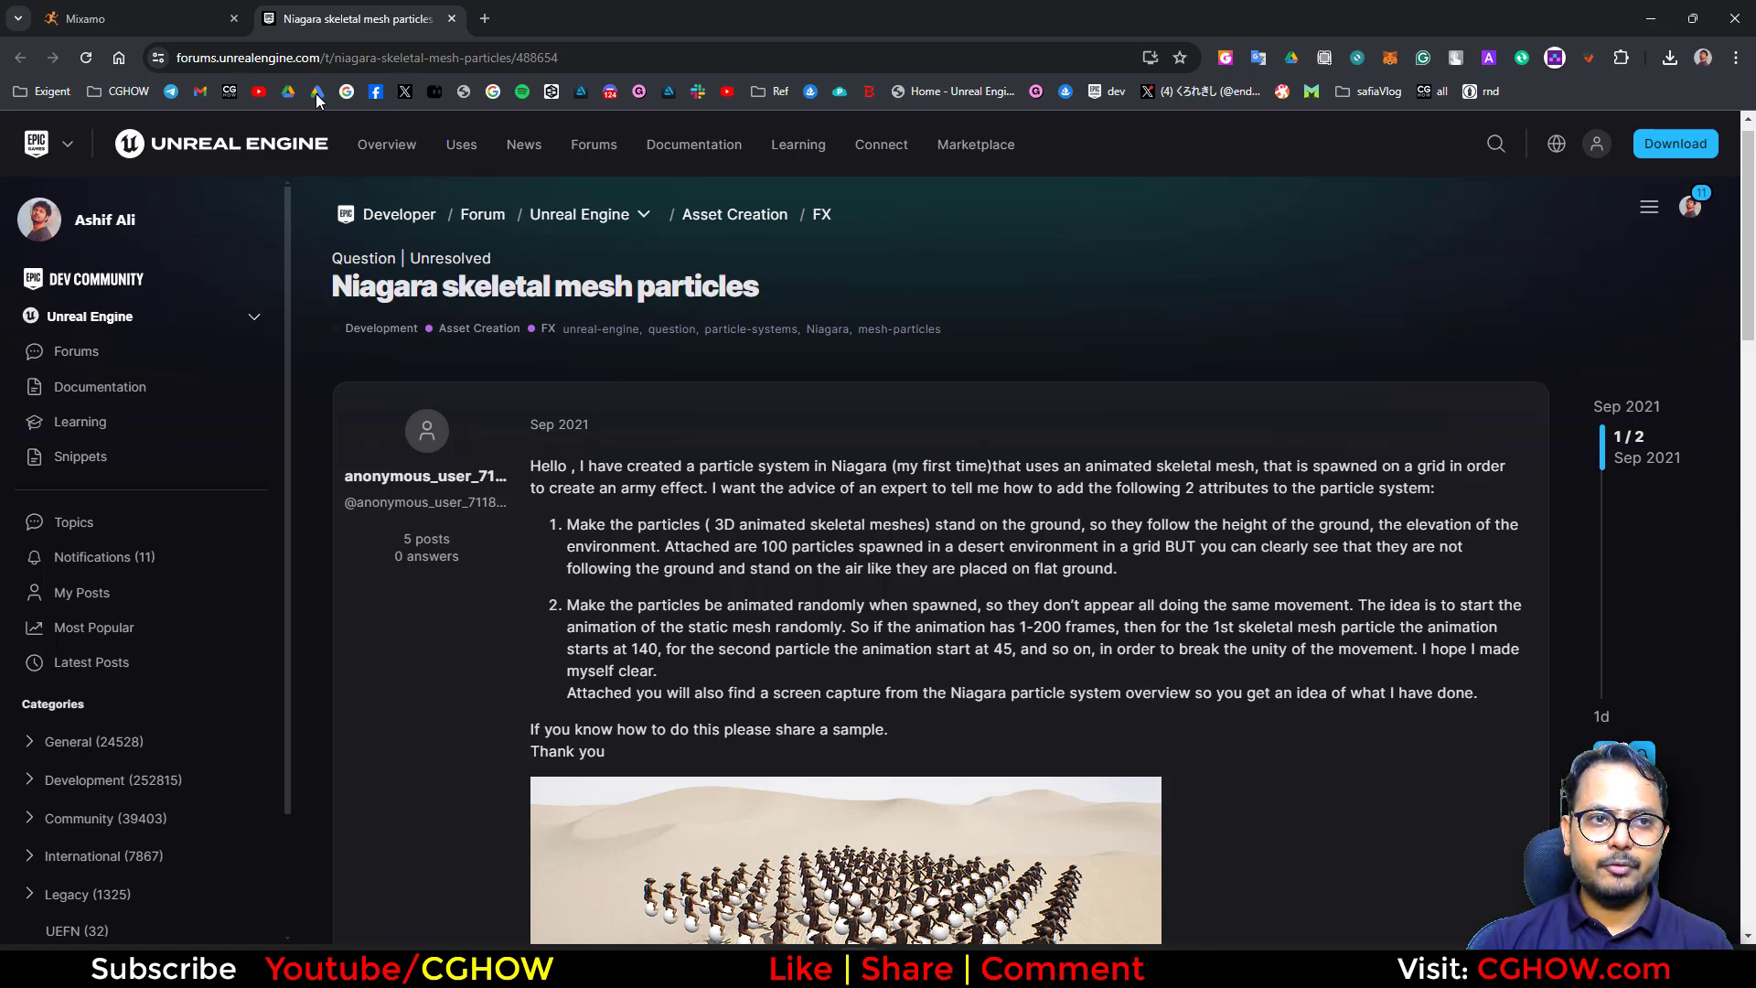
scroll(991, 519, "down", 1)
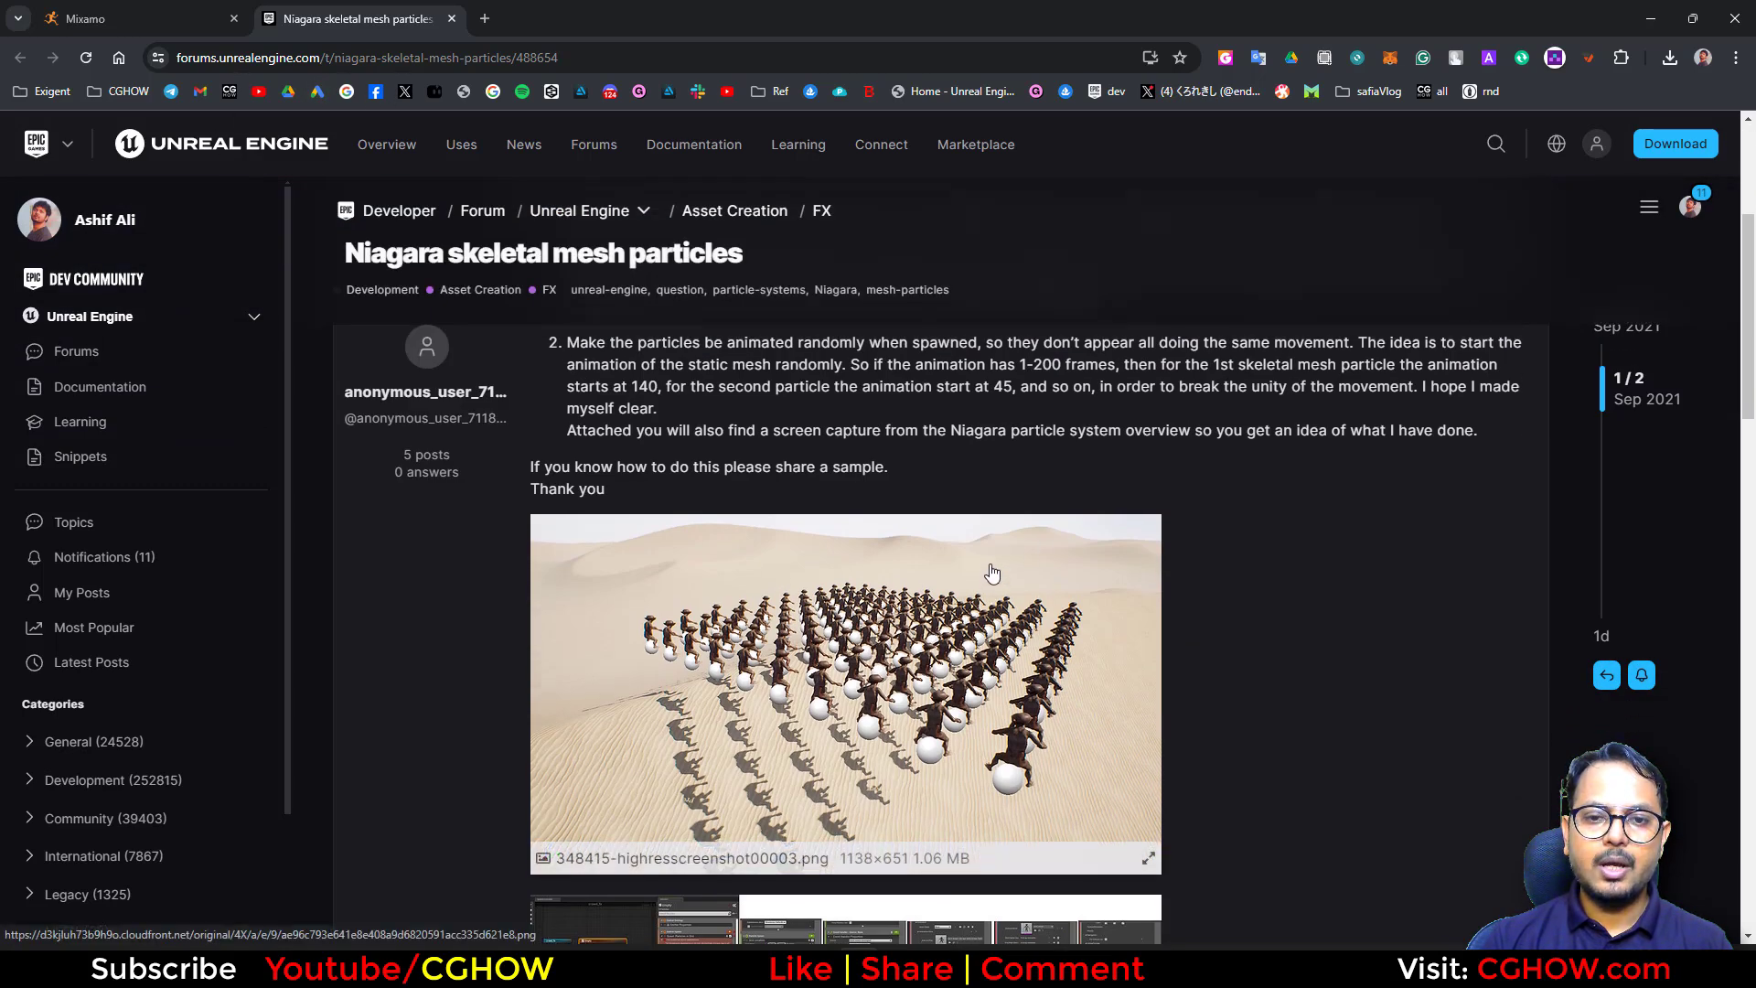
scroll(695, 737, "down", 2)
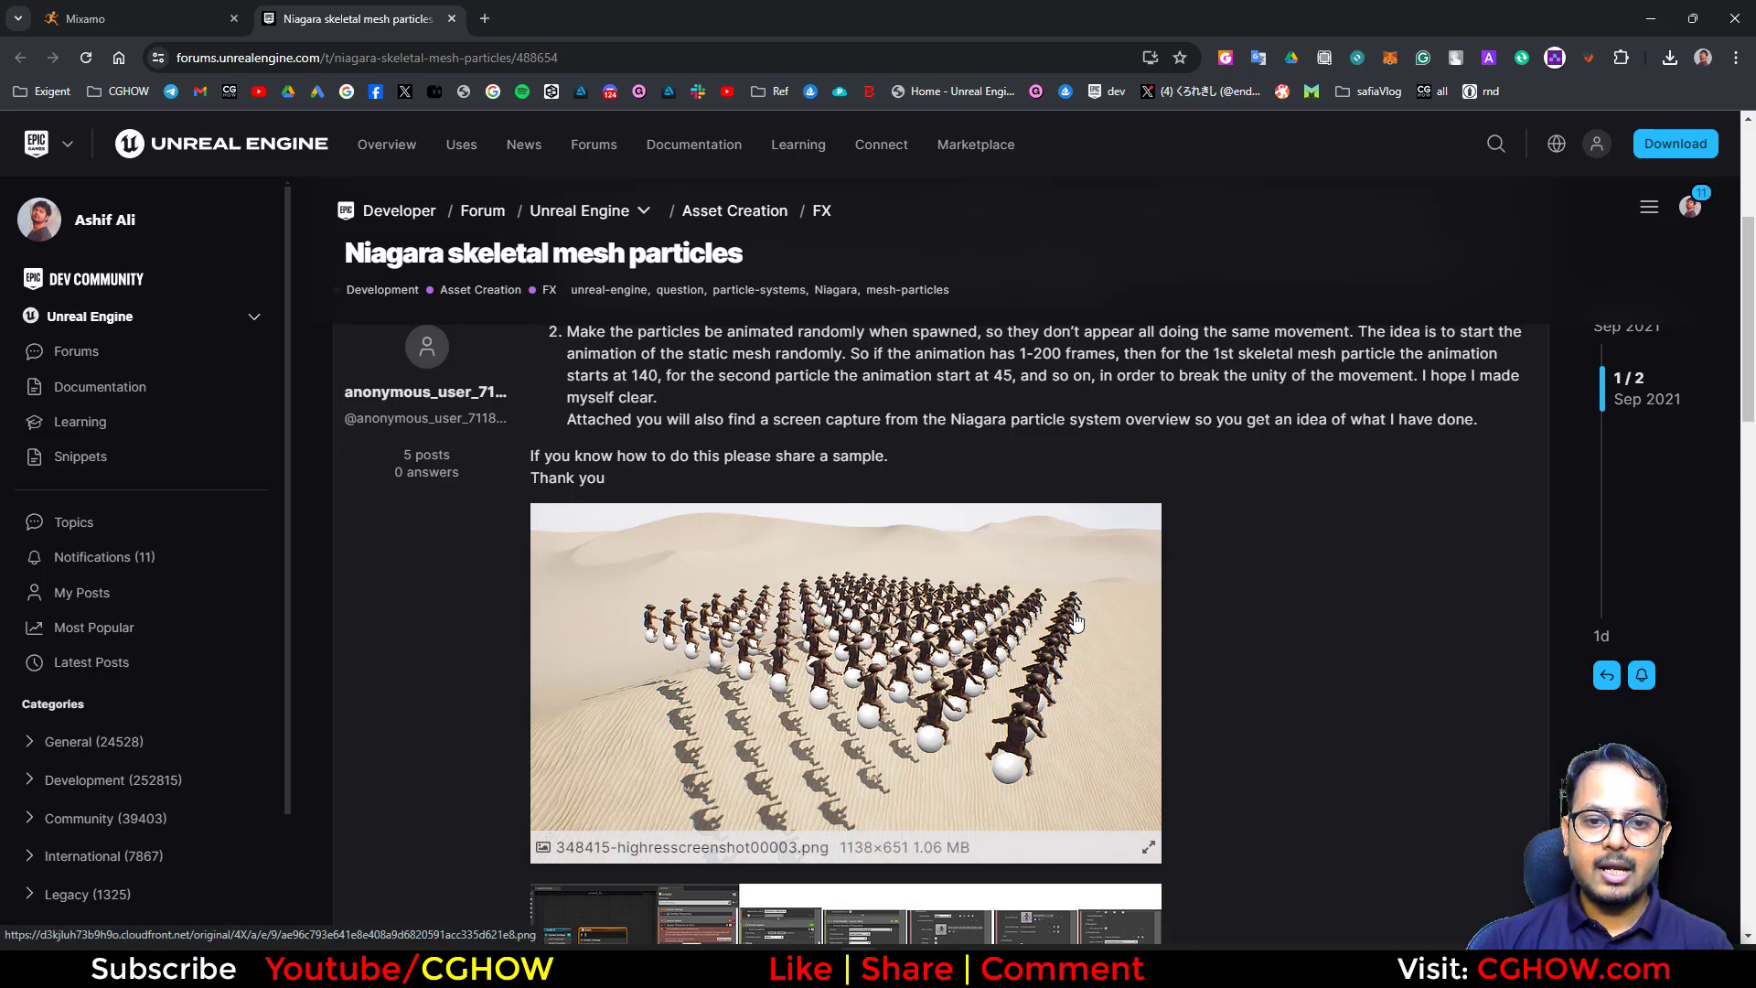
scroll(753, 713, "up", 1)
scroll(1022, 573, "down", 3)
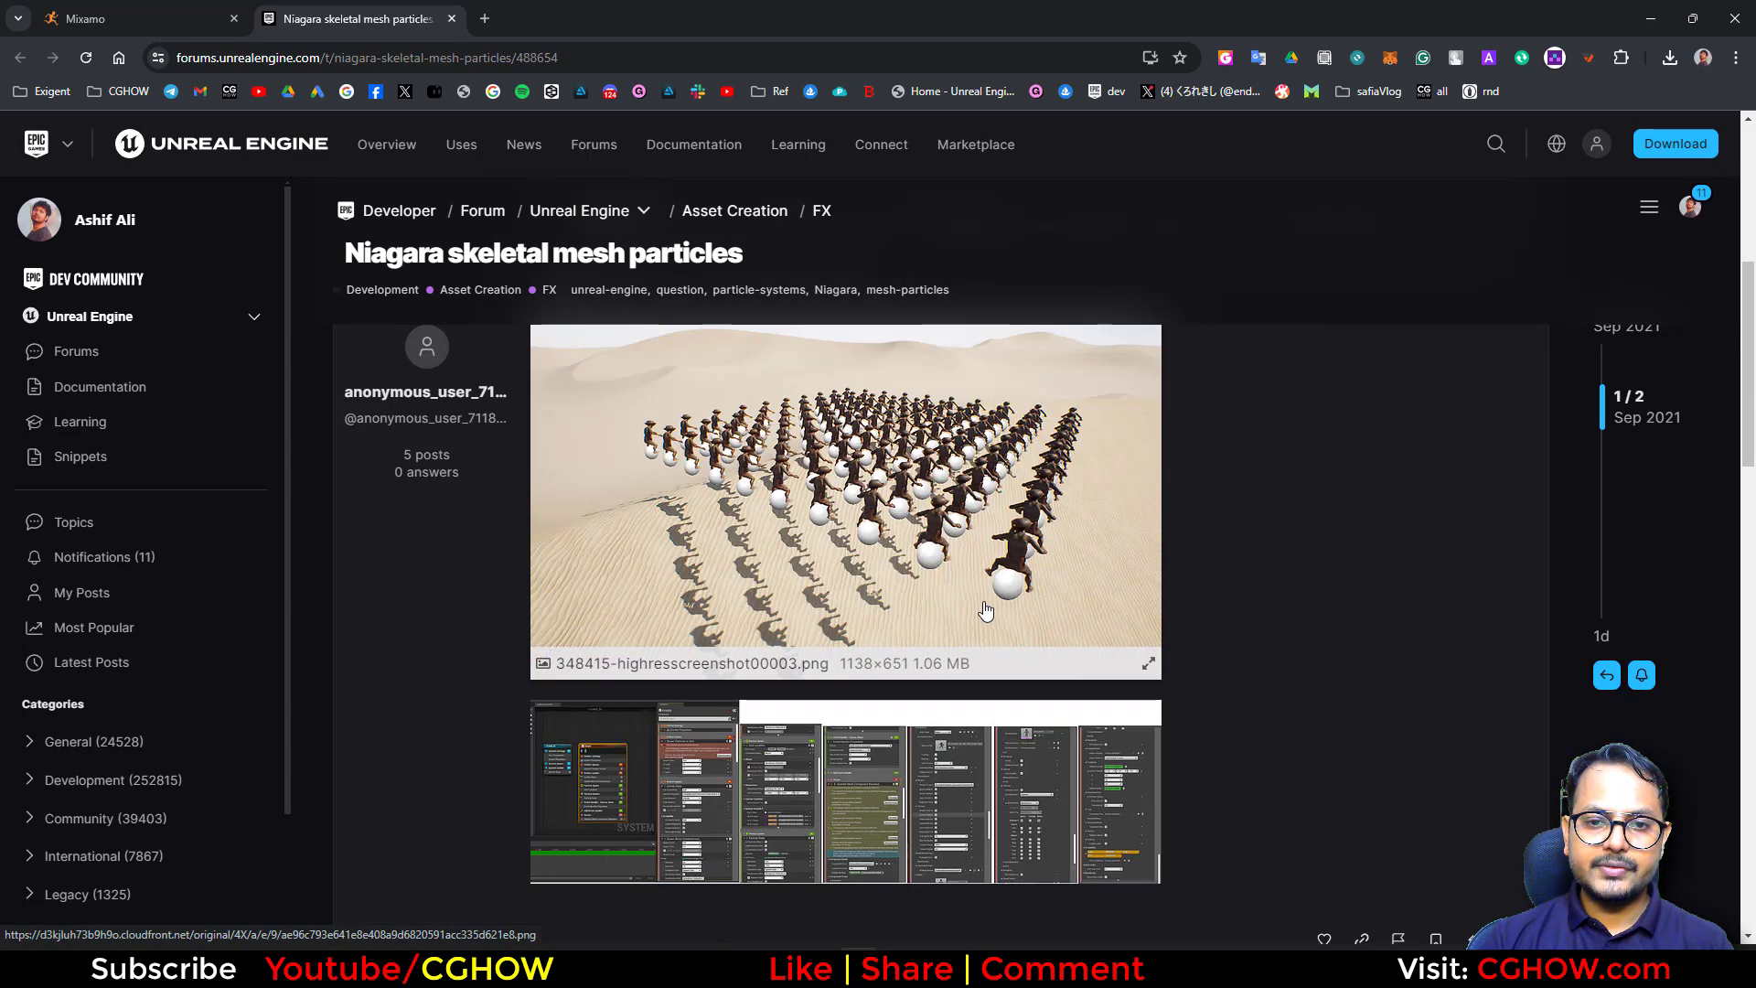
scroll(805, 613, "up", 1)
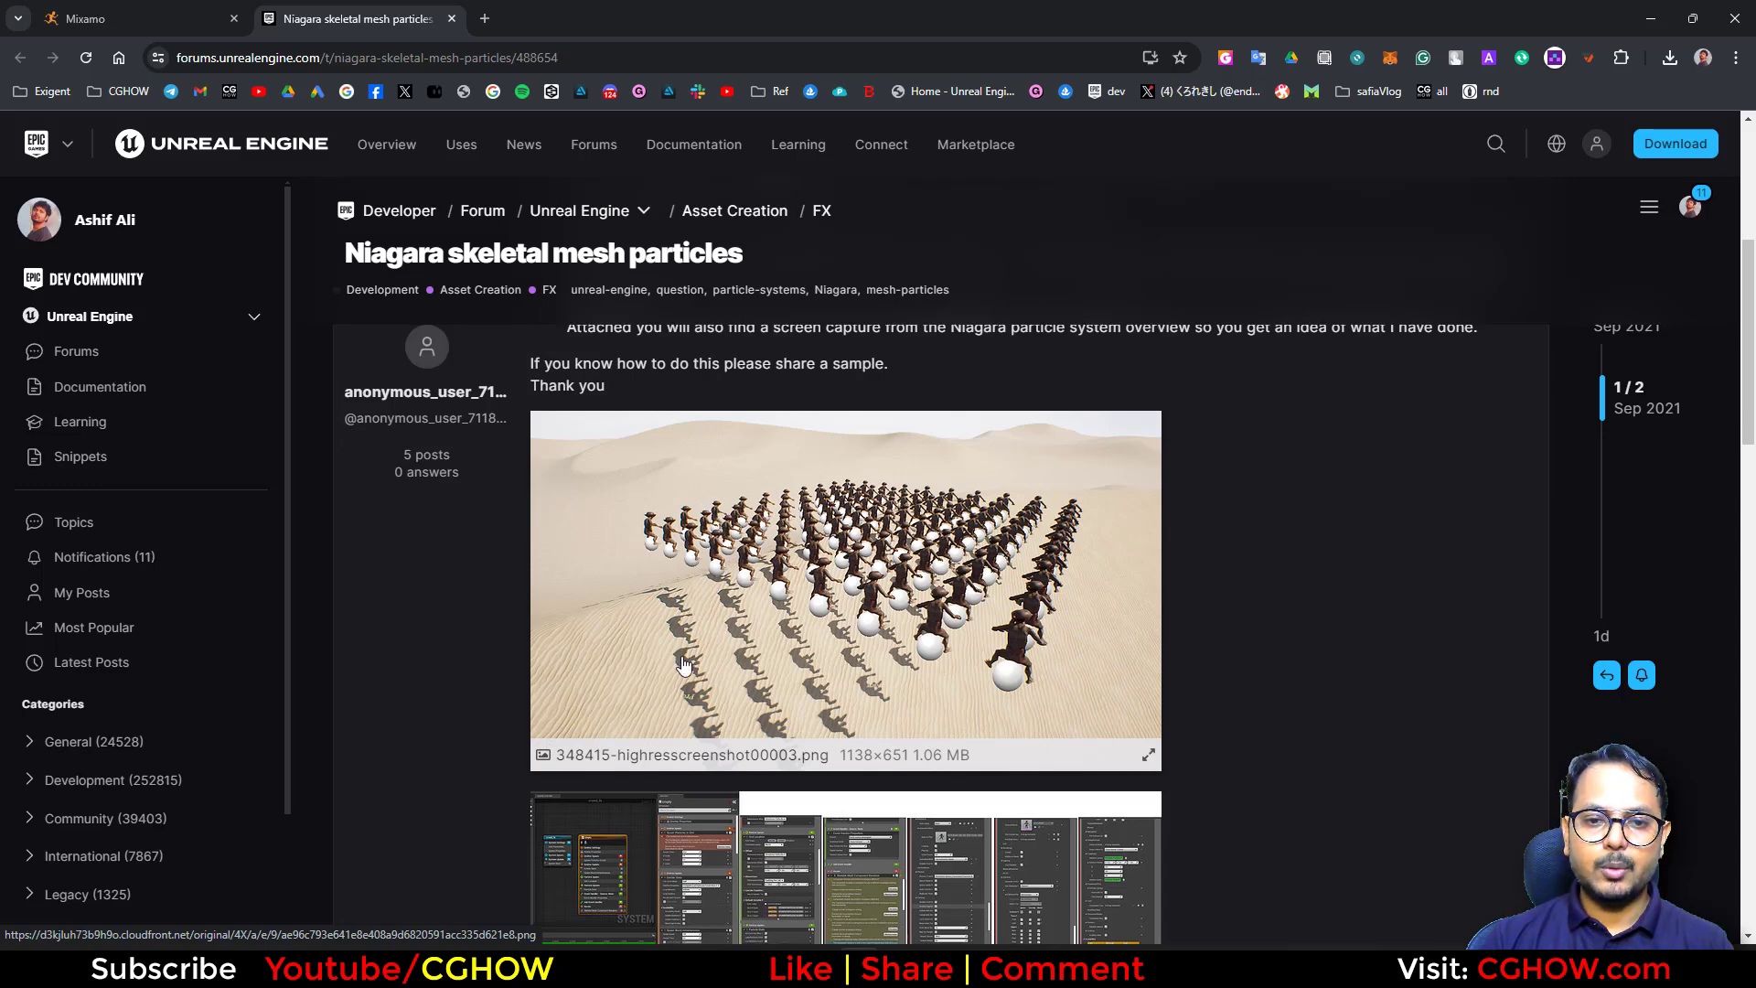
scroll(810, 665, "up", 1)
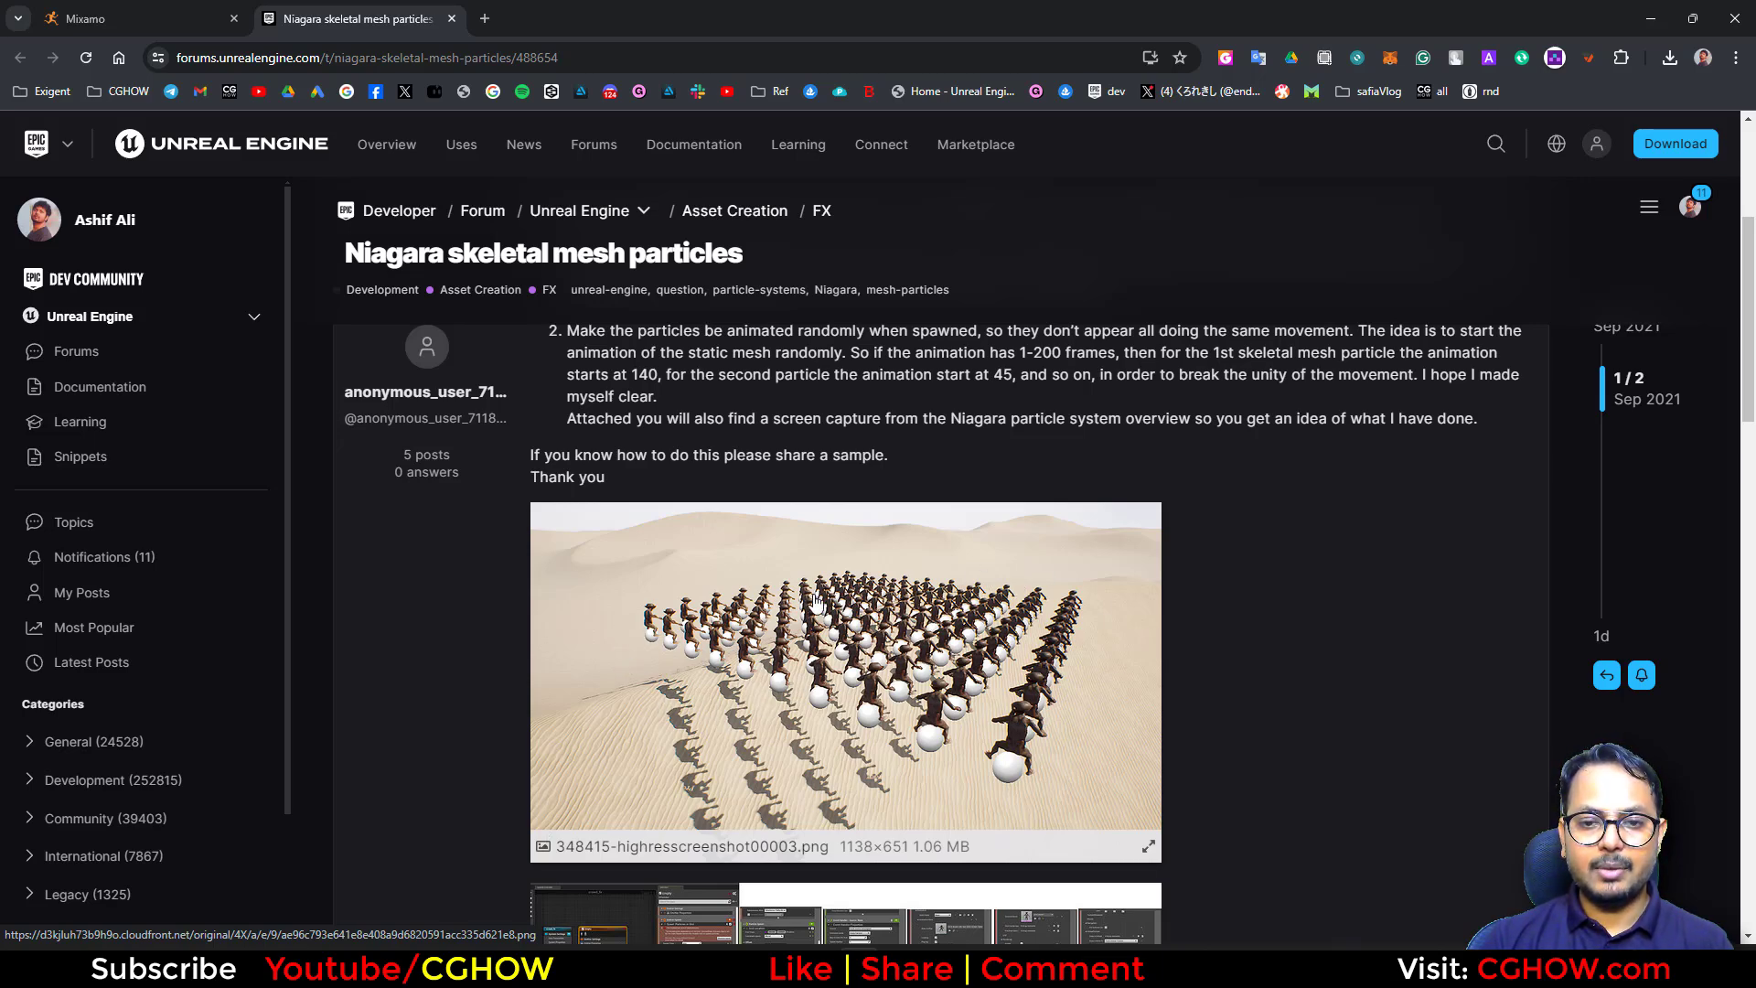
scroll(919, 629, "down", 2)
scroll(921, 631, "up", 3)
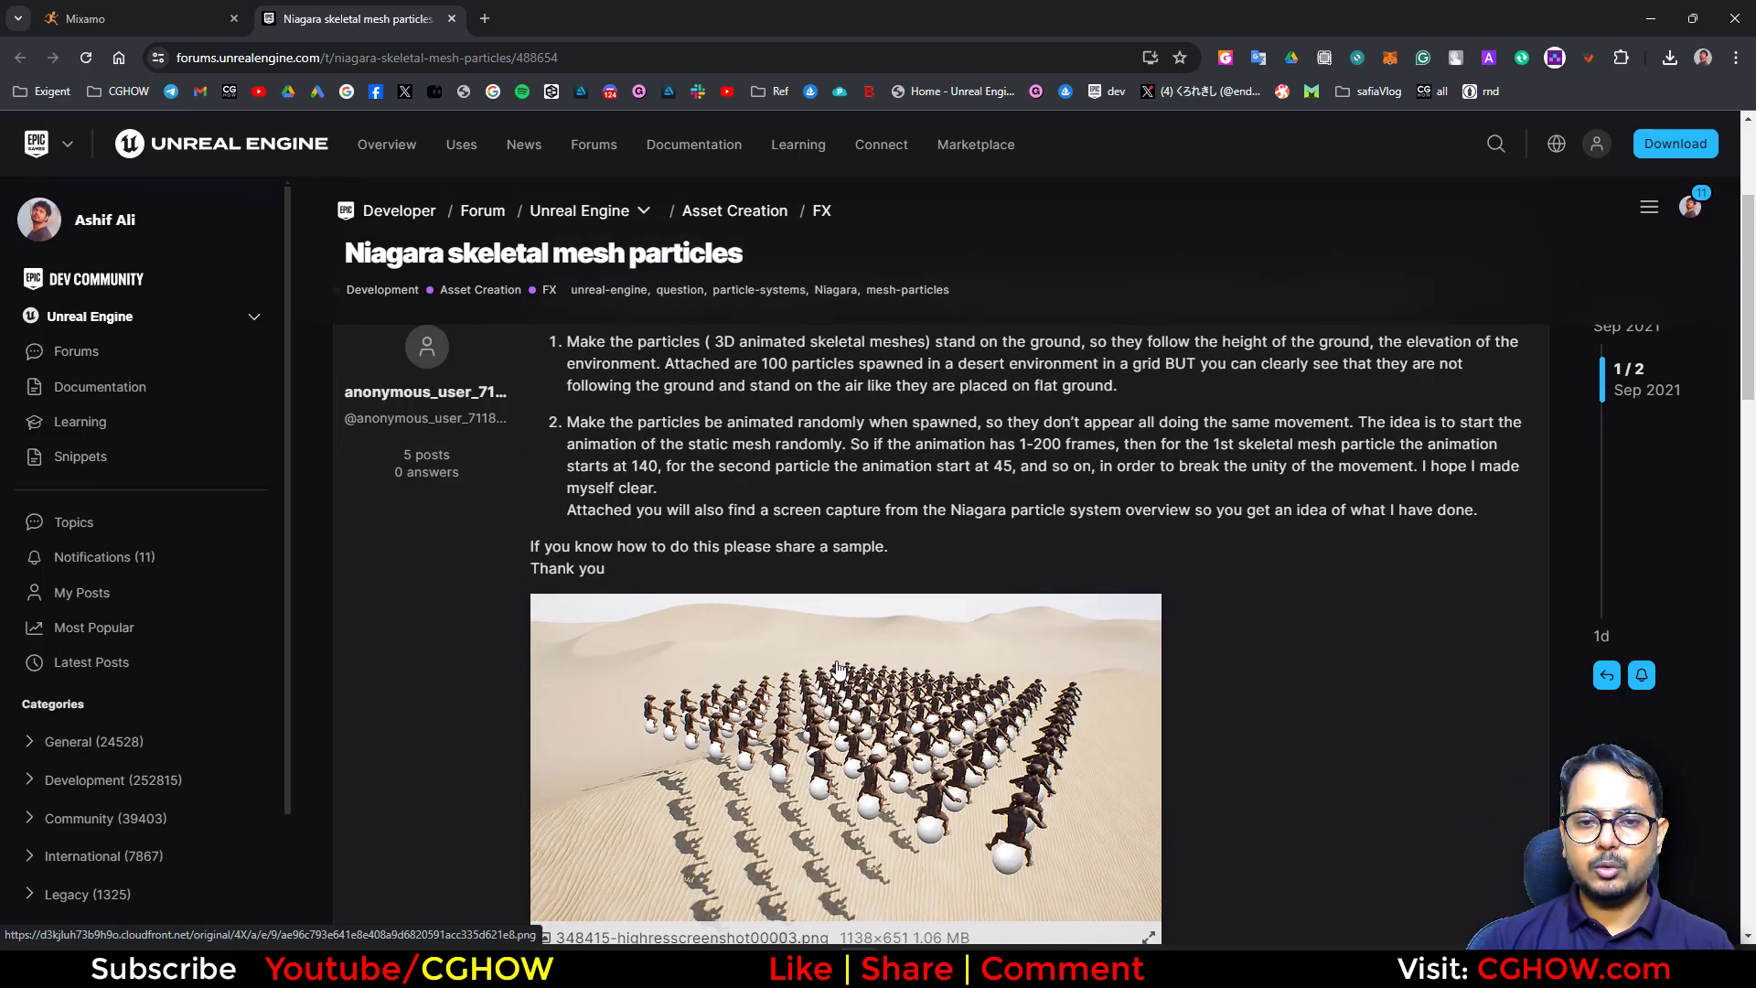
scroll(838, 669, "down", 2)
scroll(530, 420, "up", 3)
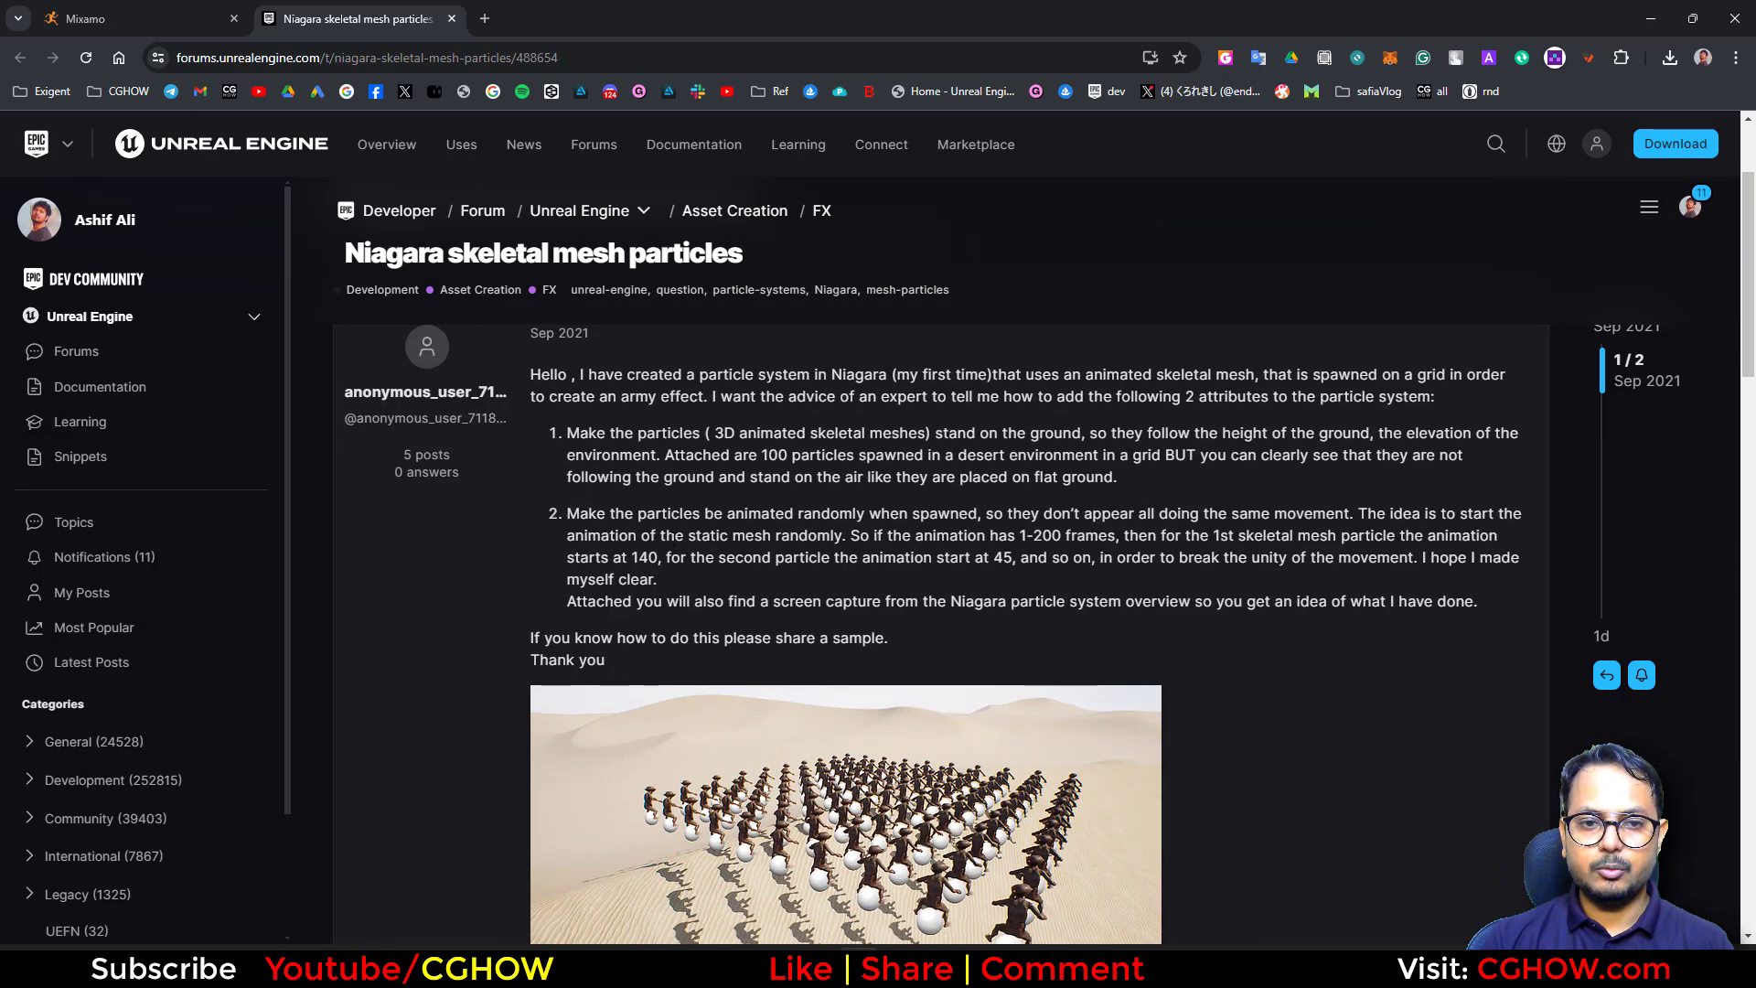
scroll(874, 777, "down", 4)
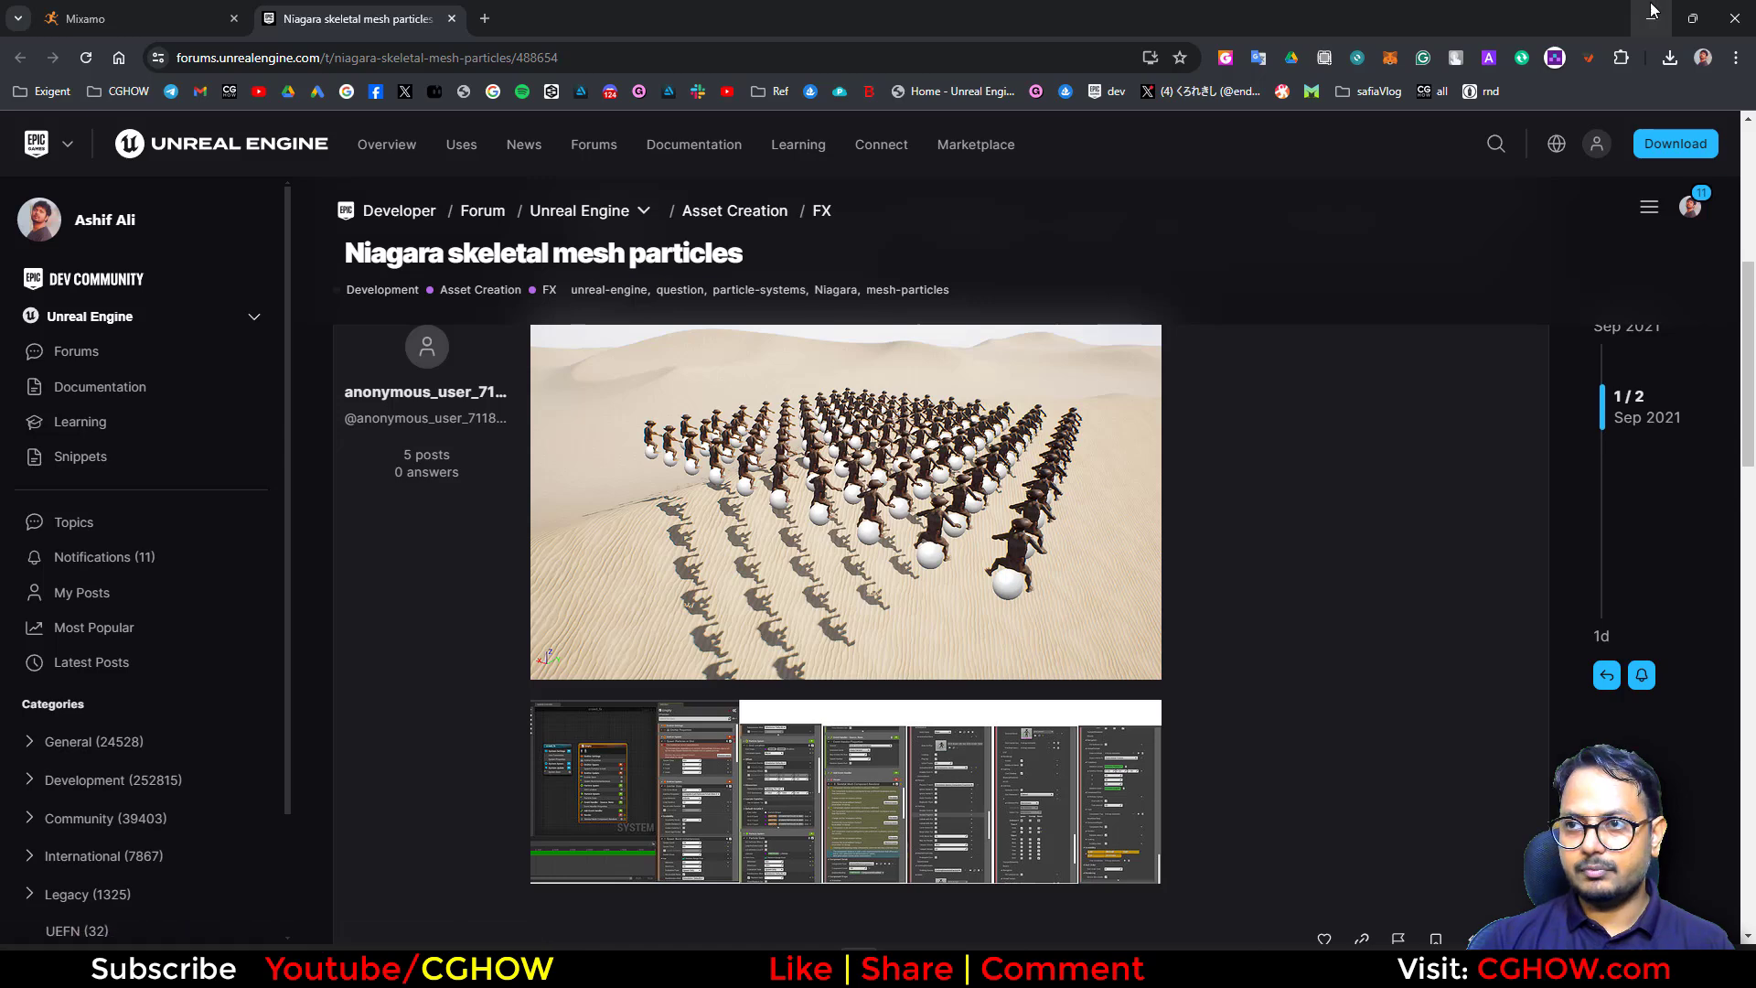
left_click(1652, 12)
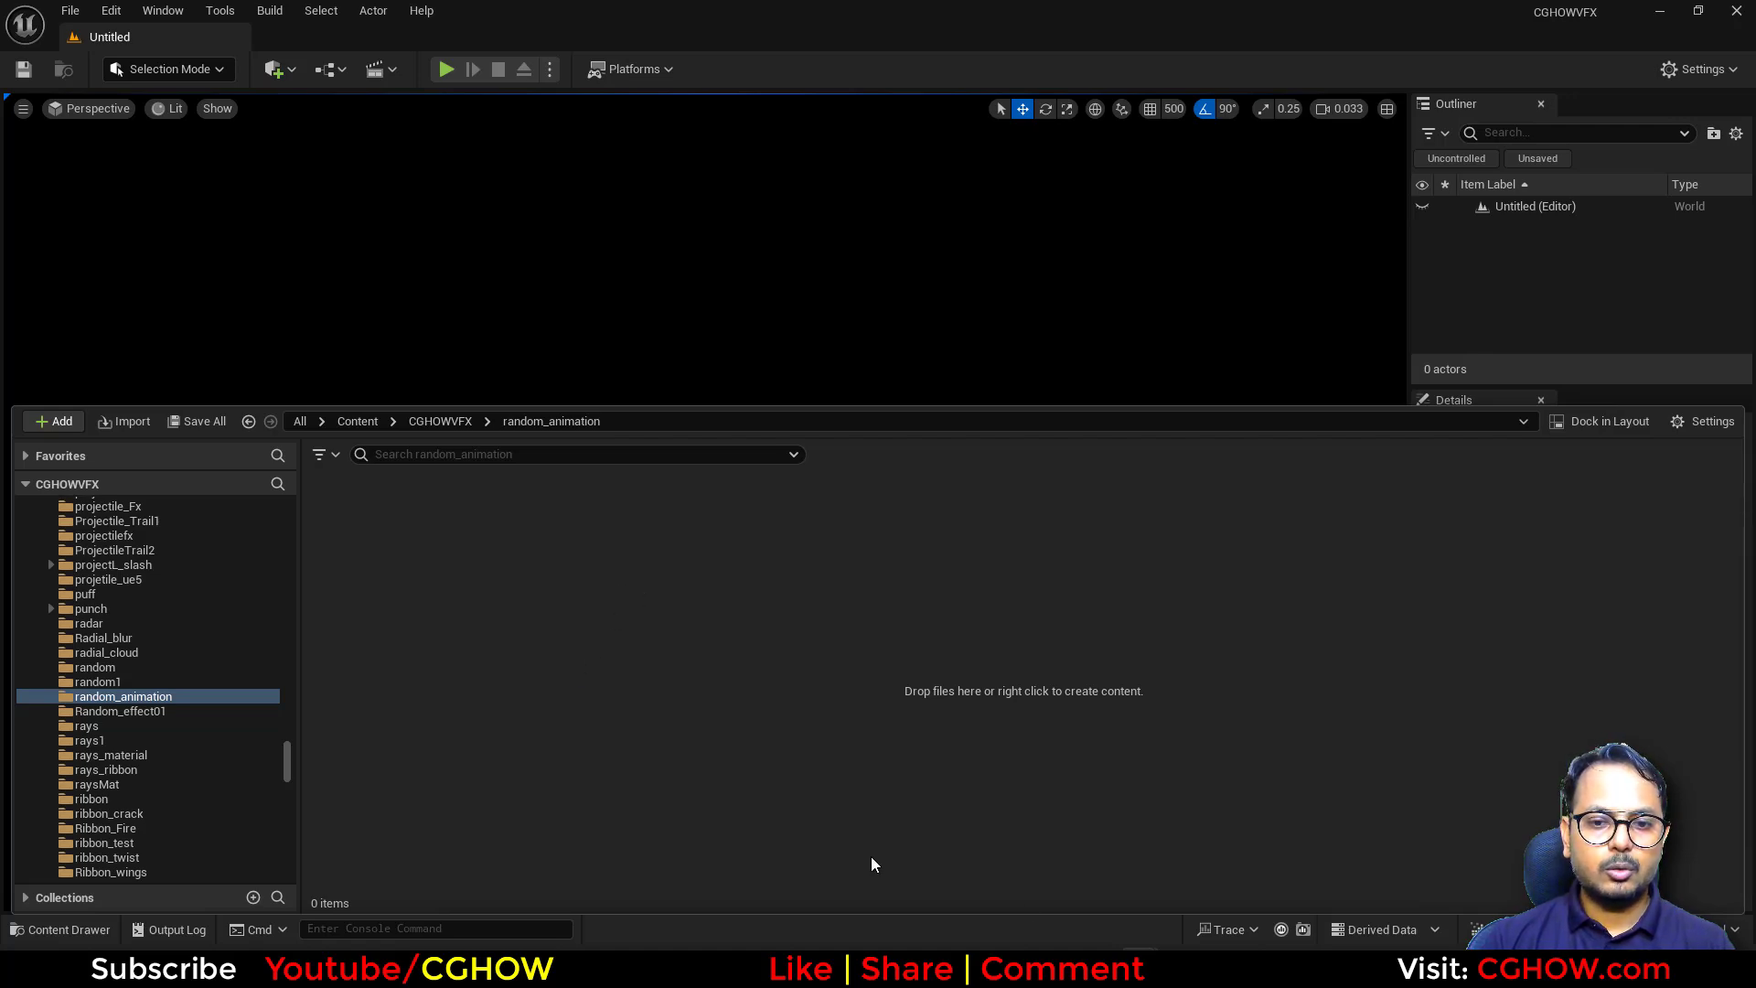
Switch to the Mixamo page in the browser, inspect the Jumping animation preview, and check the recent download of Jumping.fbx.
key("alt+Tab")
left_click(130, 11)
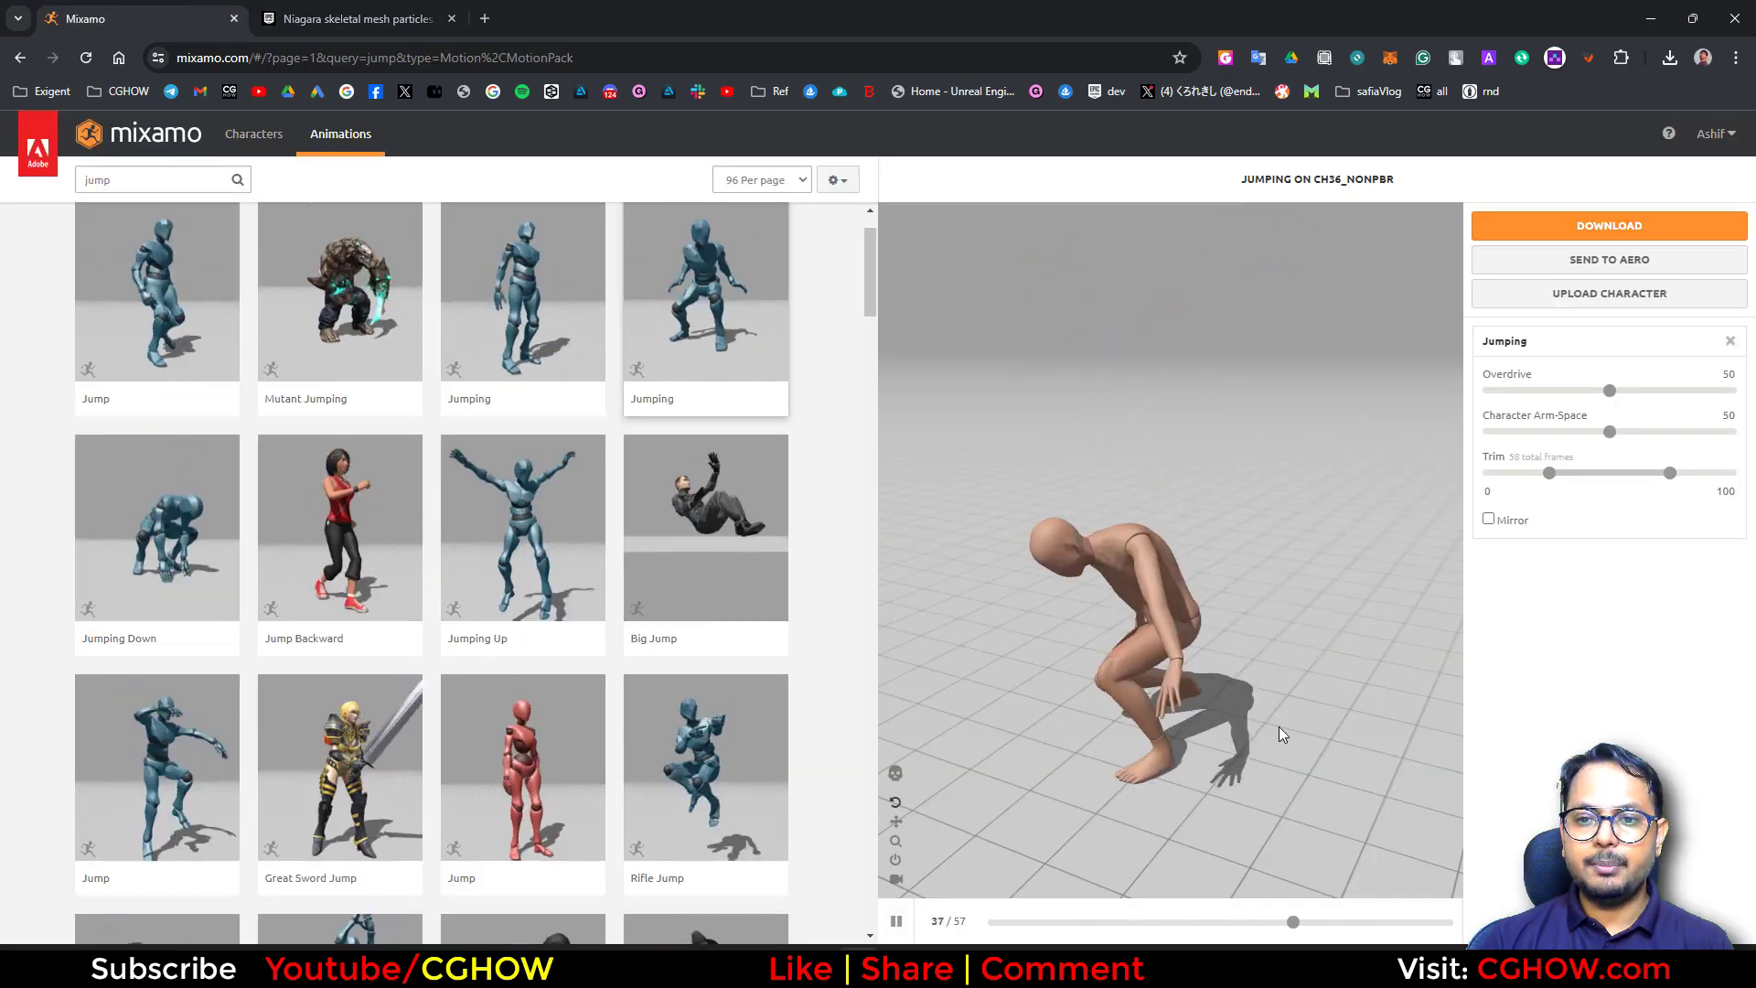
left_click_drag(1278, 726, 1362, 715)
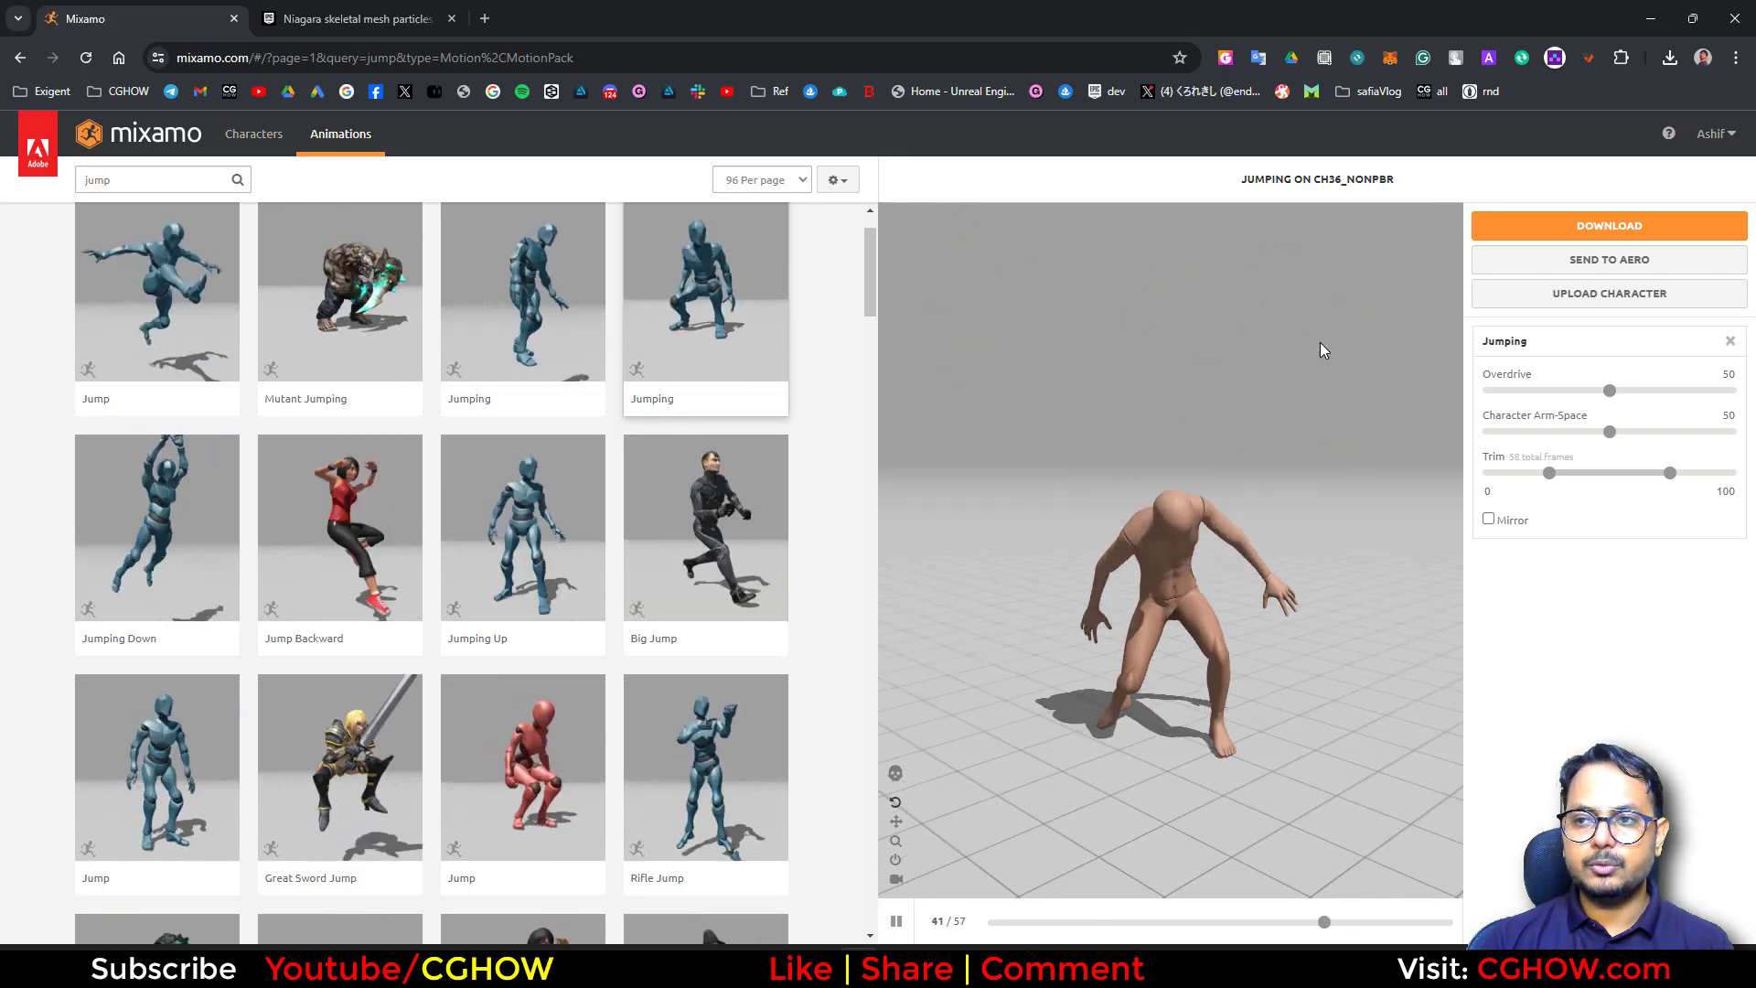
left_click(1668, 60)
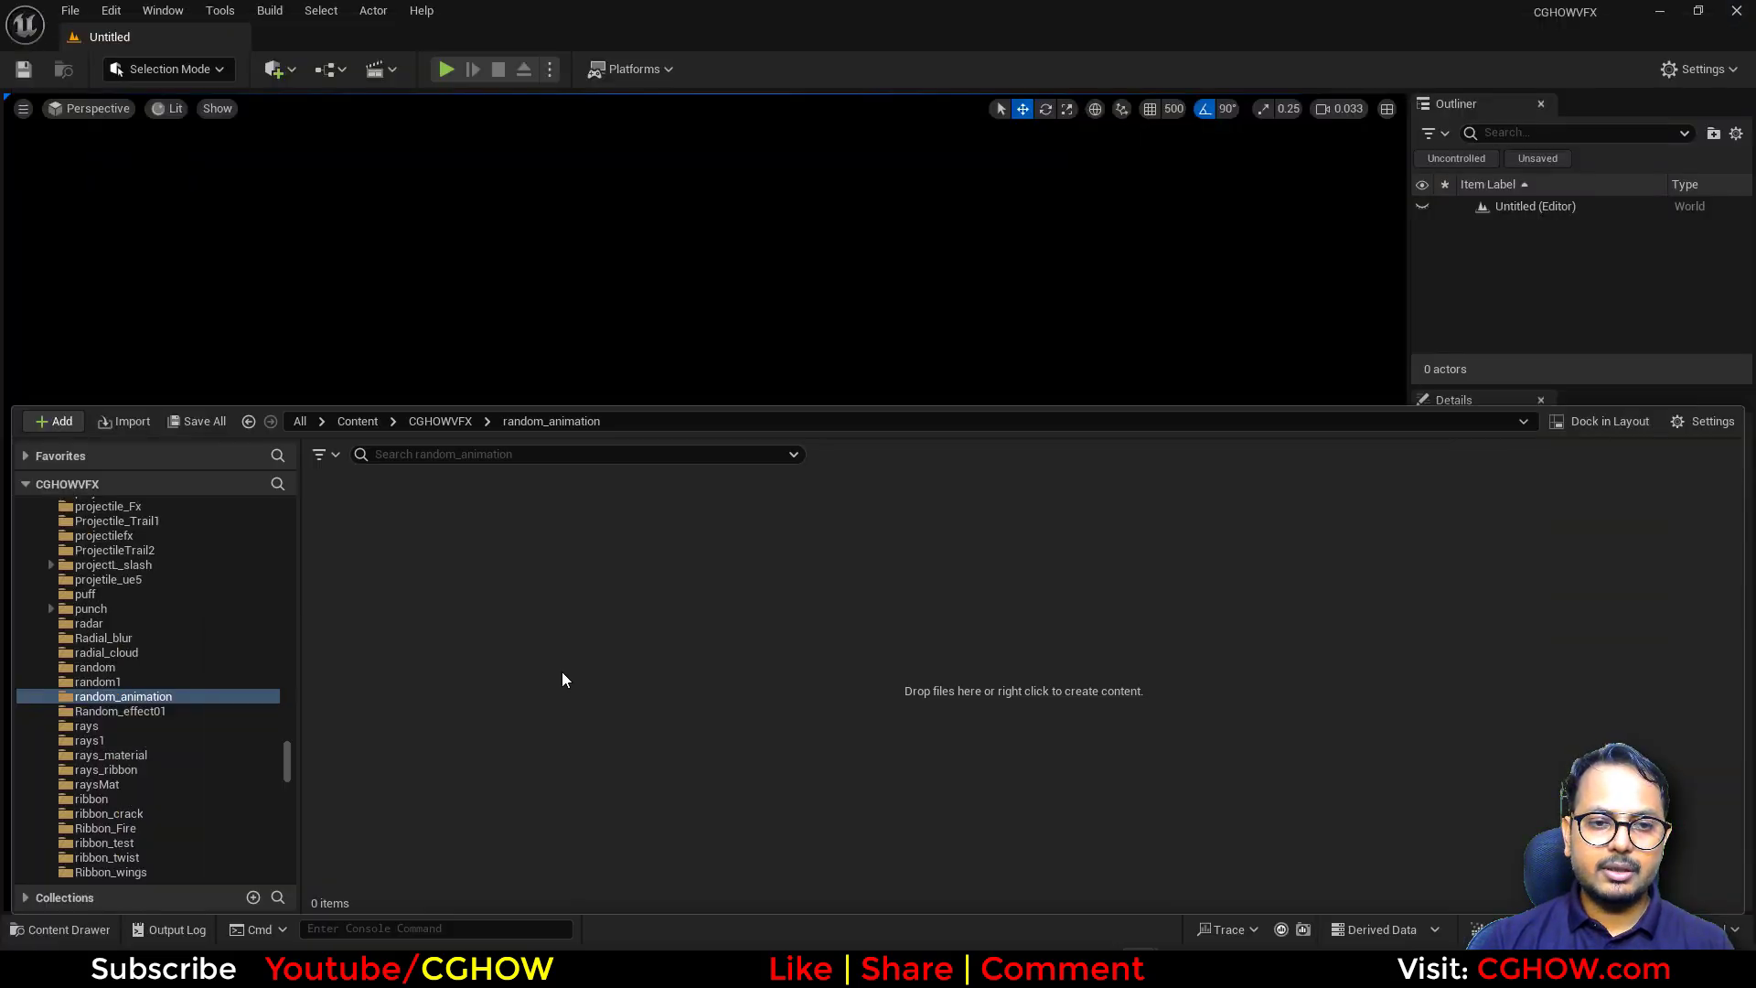
In Unreal Engine, import Jumping.fbx from Downloads into the random_animation folder as a skeletal mesh with its animation, and dismiss the message log.
right_click(562, 678)
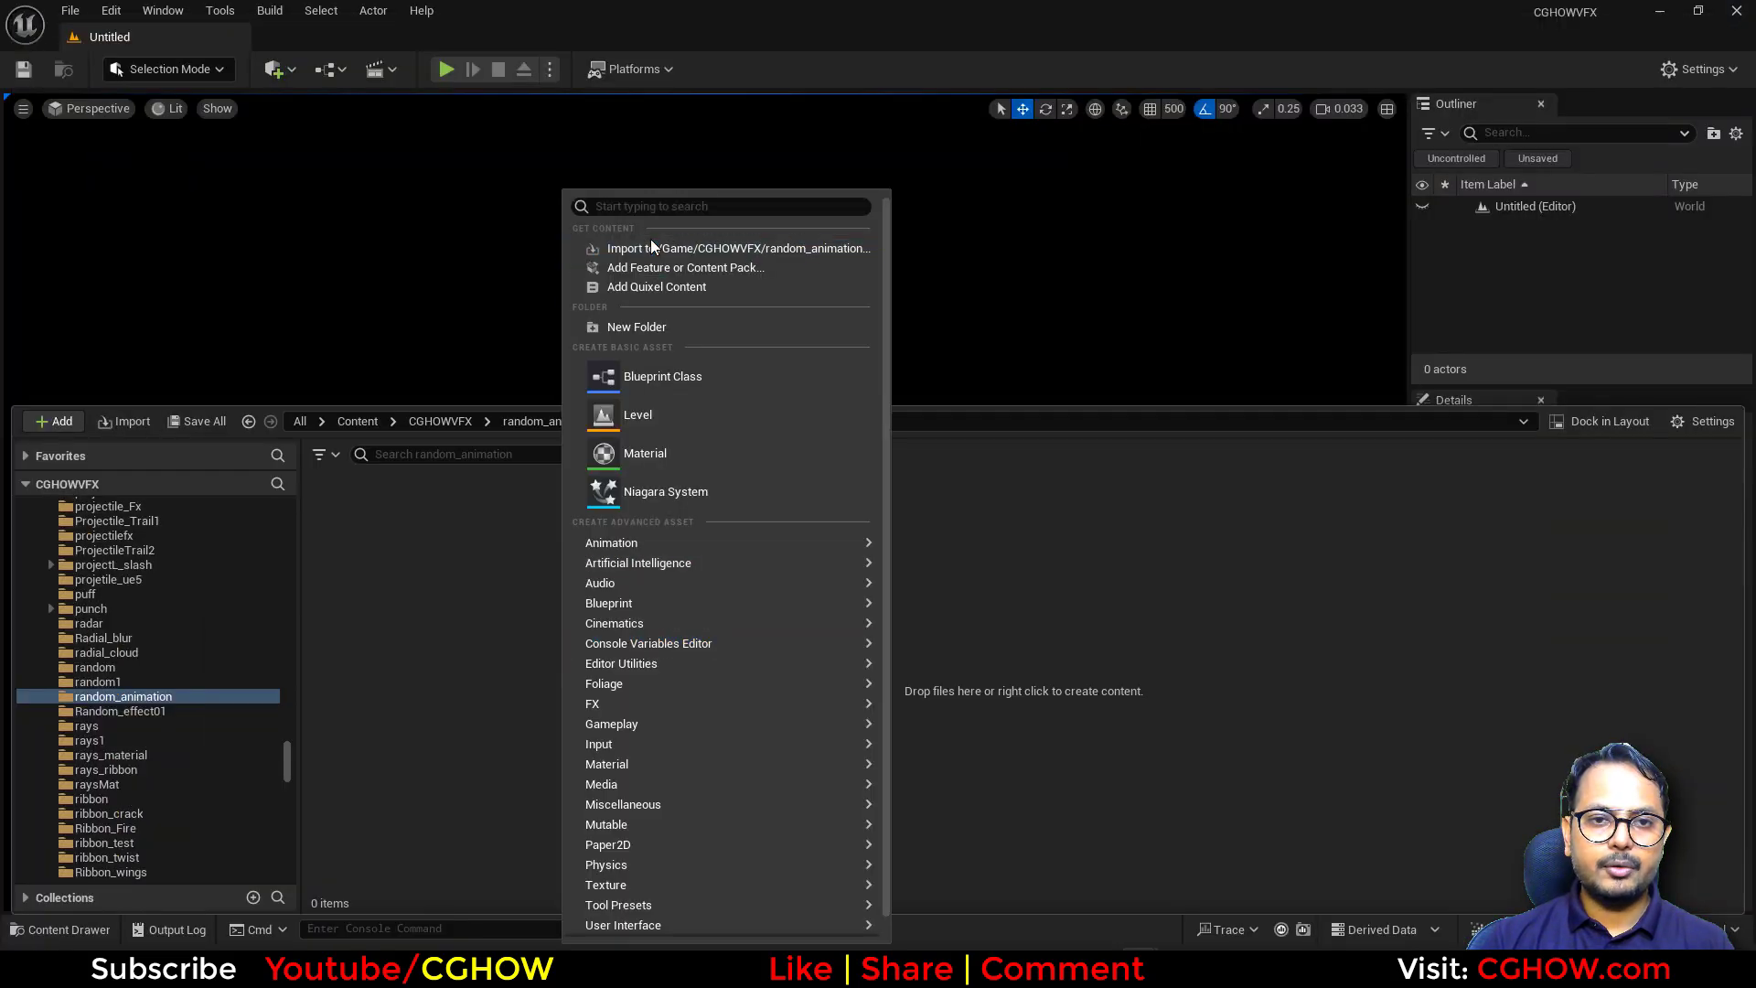
left_click(651, 239)
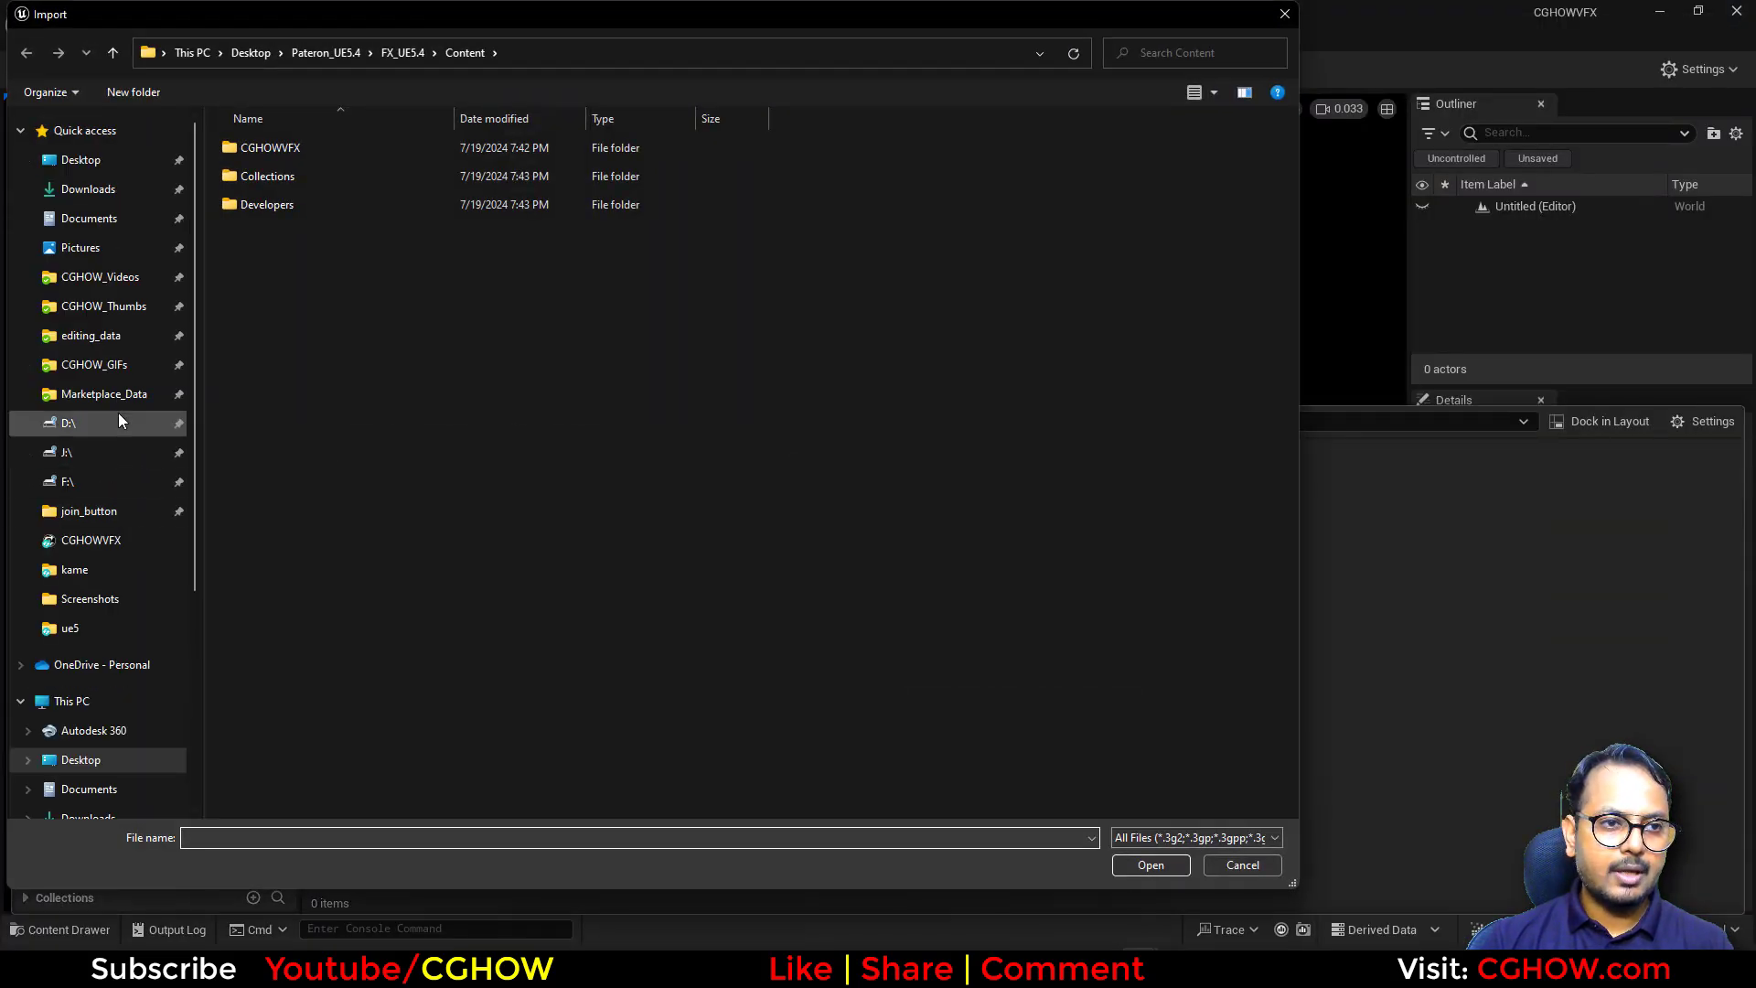
left_click(99, 190)
left_click(261, 188)
double_click(261, 187)
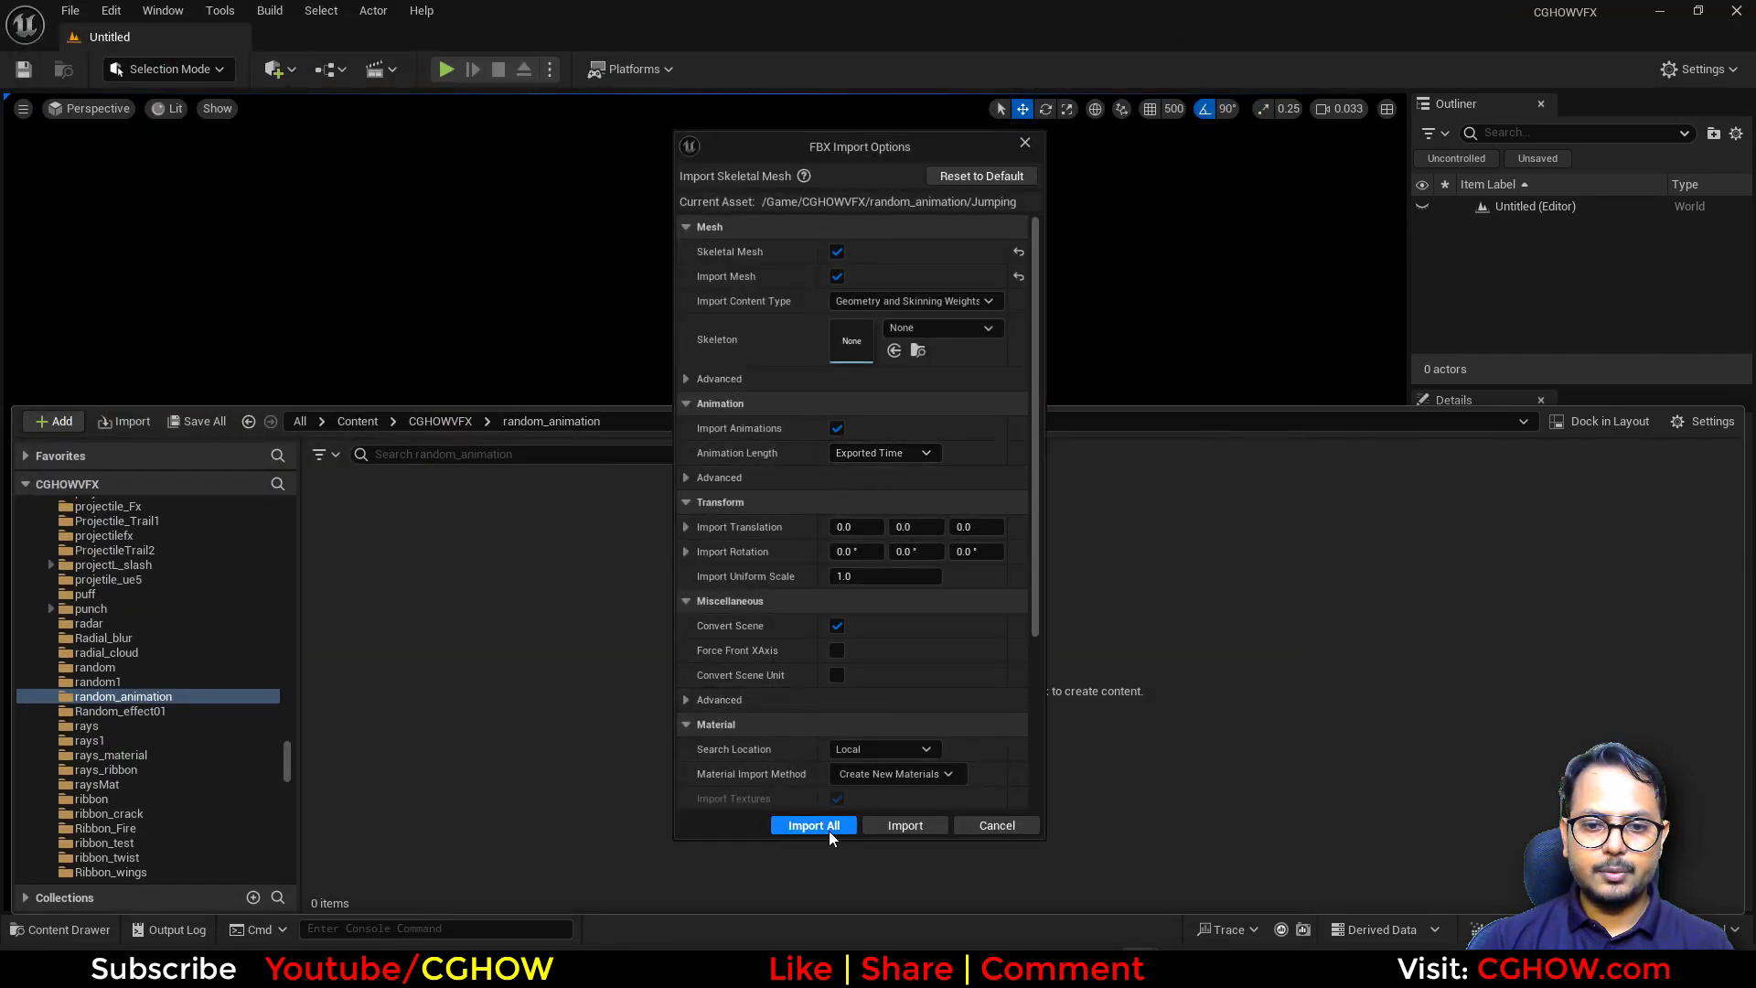
left_click(813, 825)
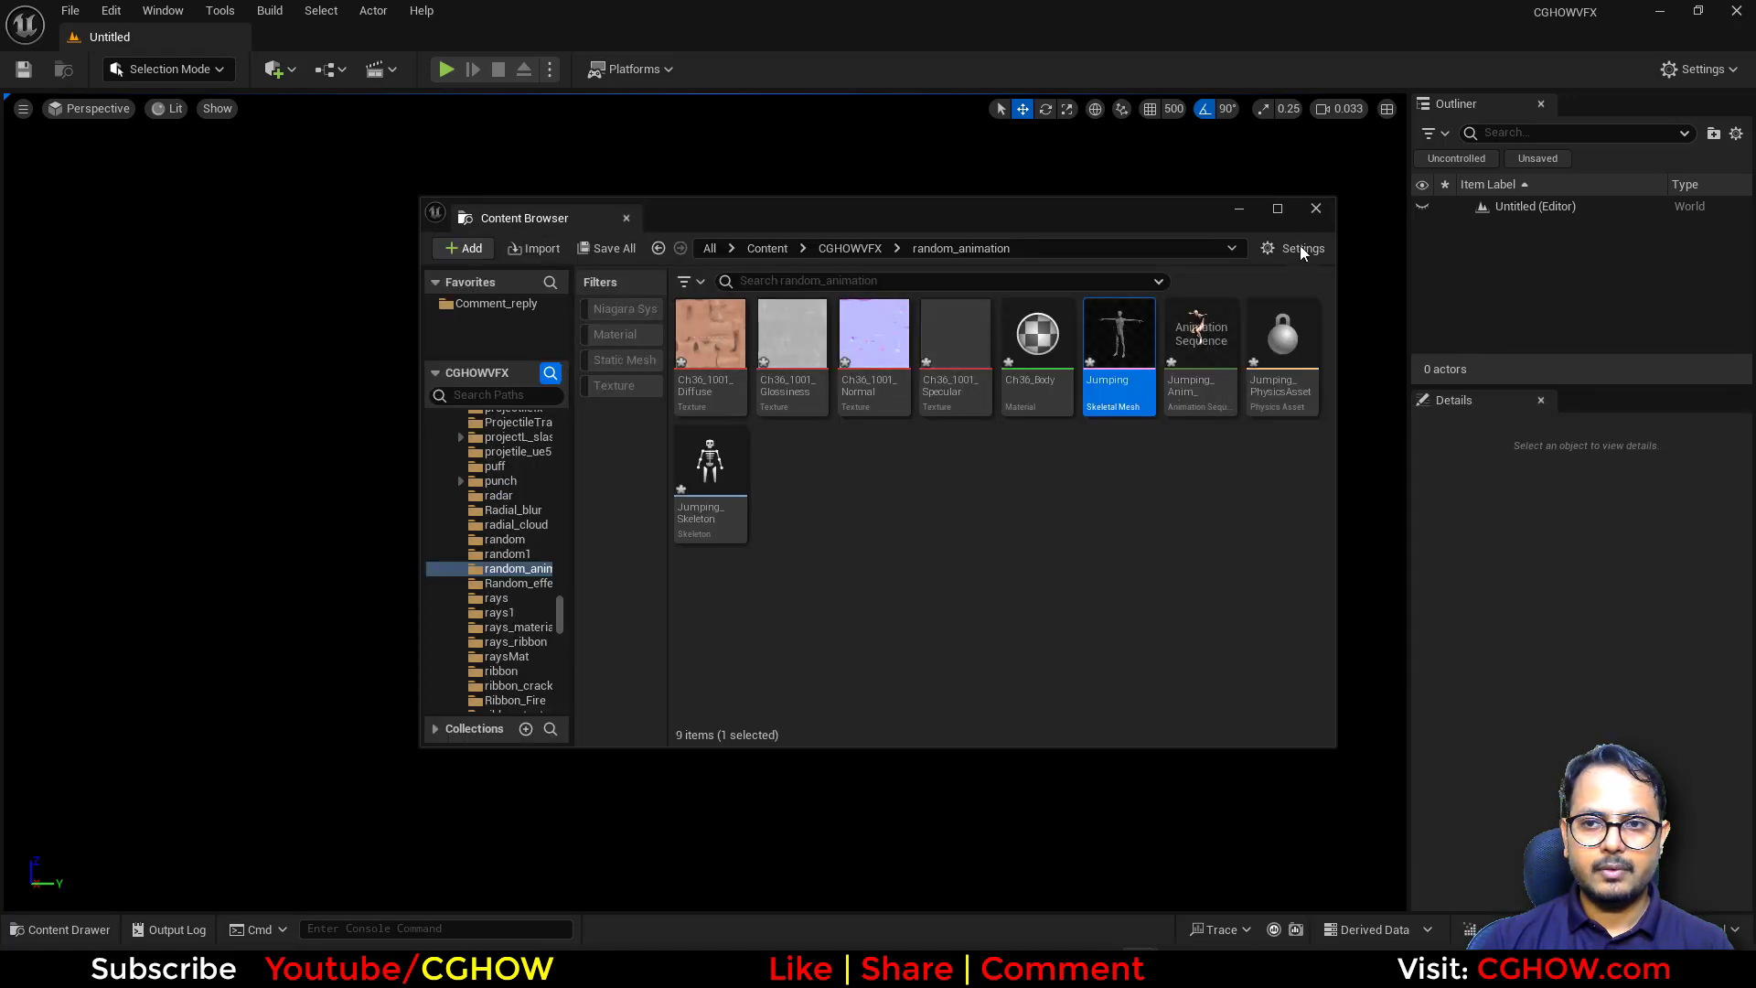
left_click(1314, 209)
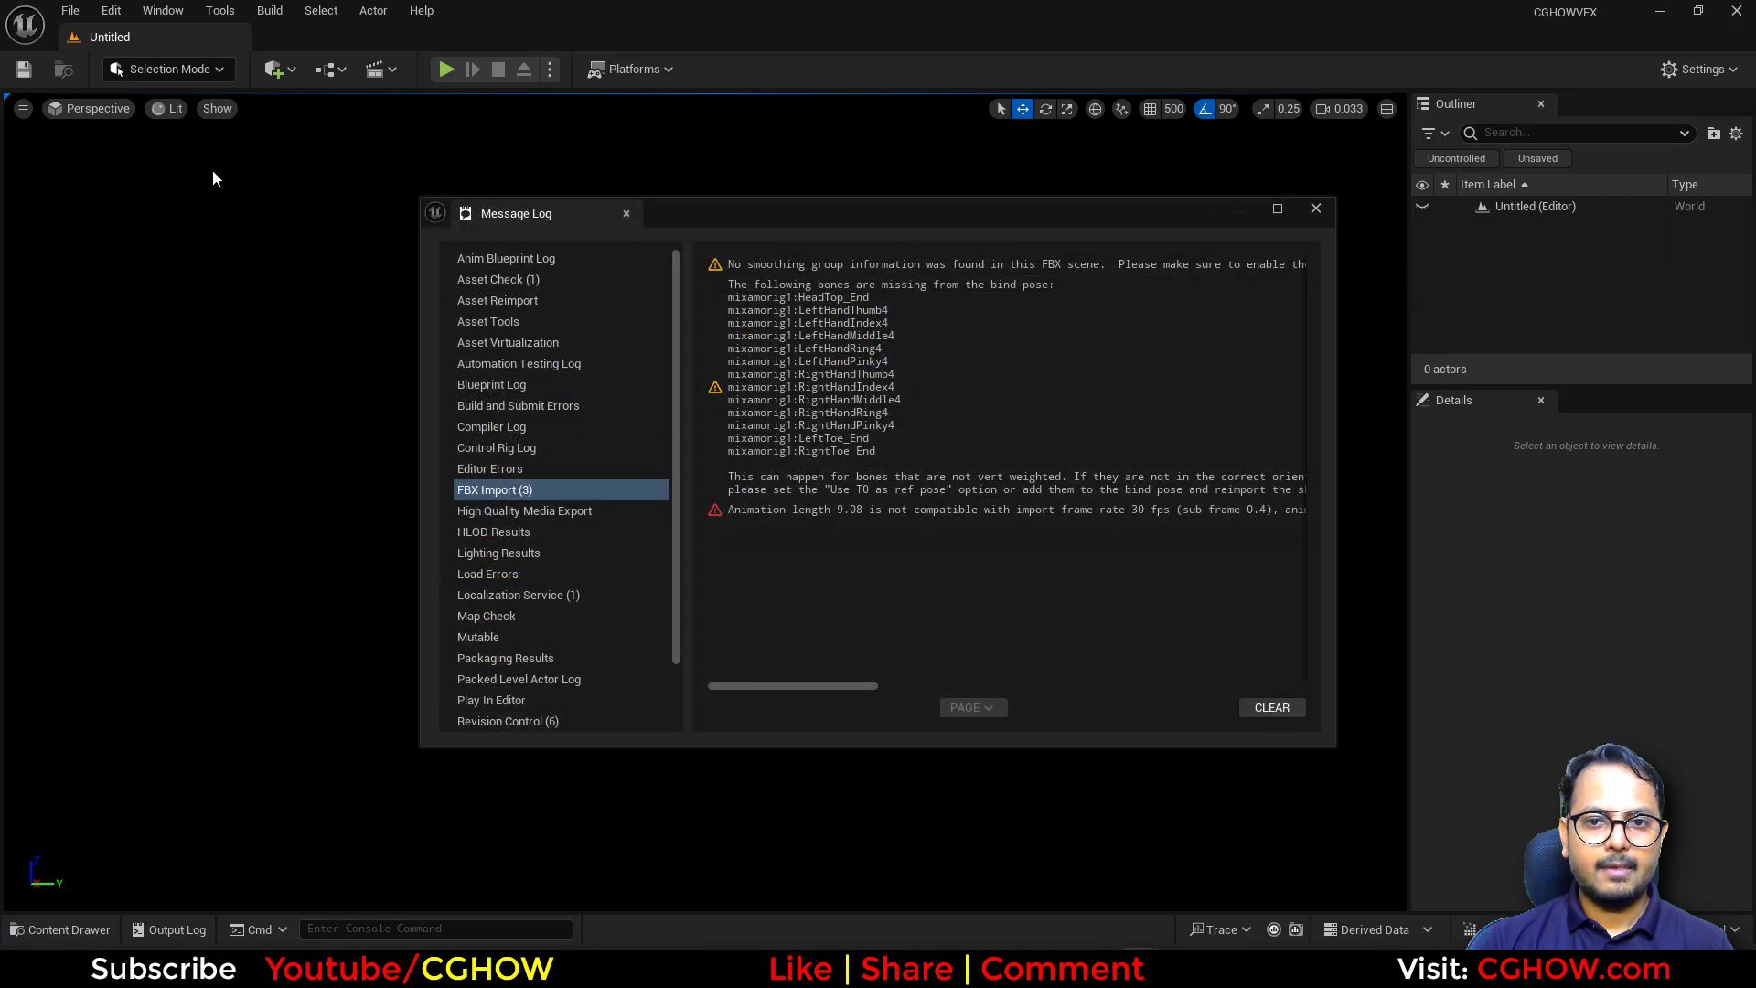
left_click(1311, 210)
Create a new level from the template that includes a floor, sky and lighting.
left_click(70, 11)
left_click(123, 78)
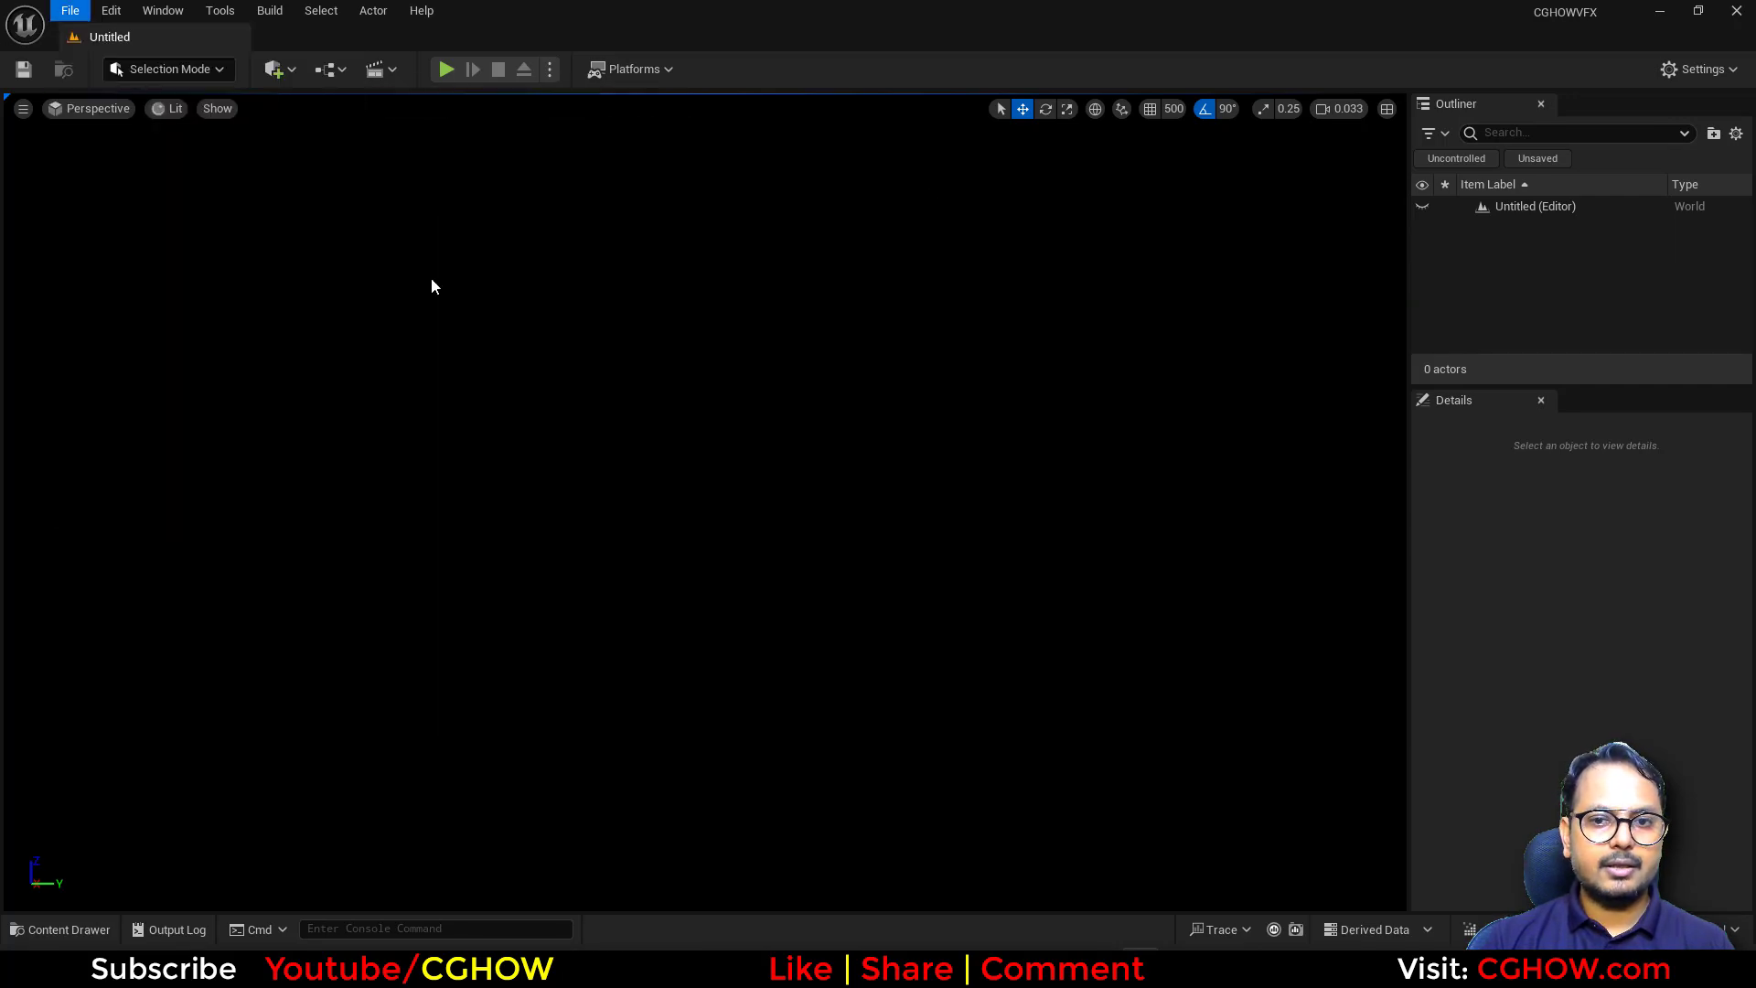
double_click(895, 393)
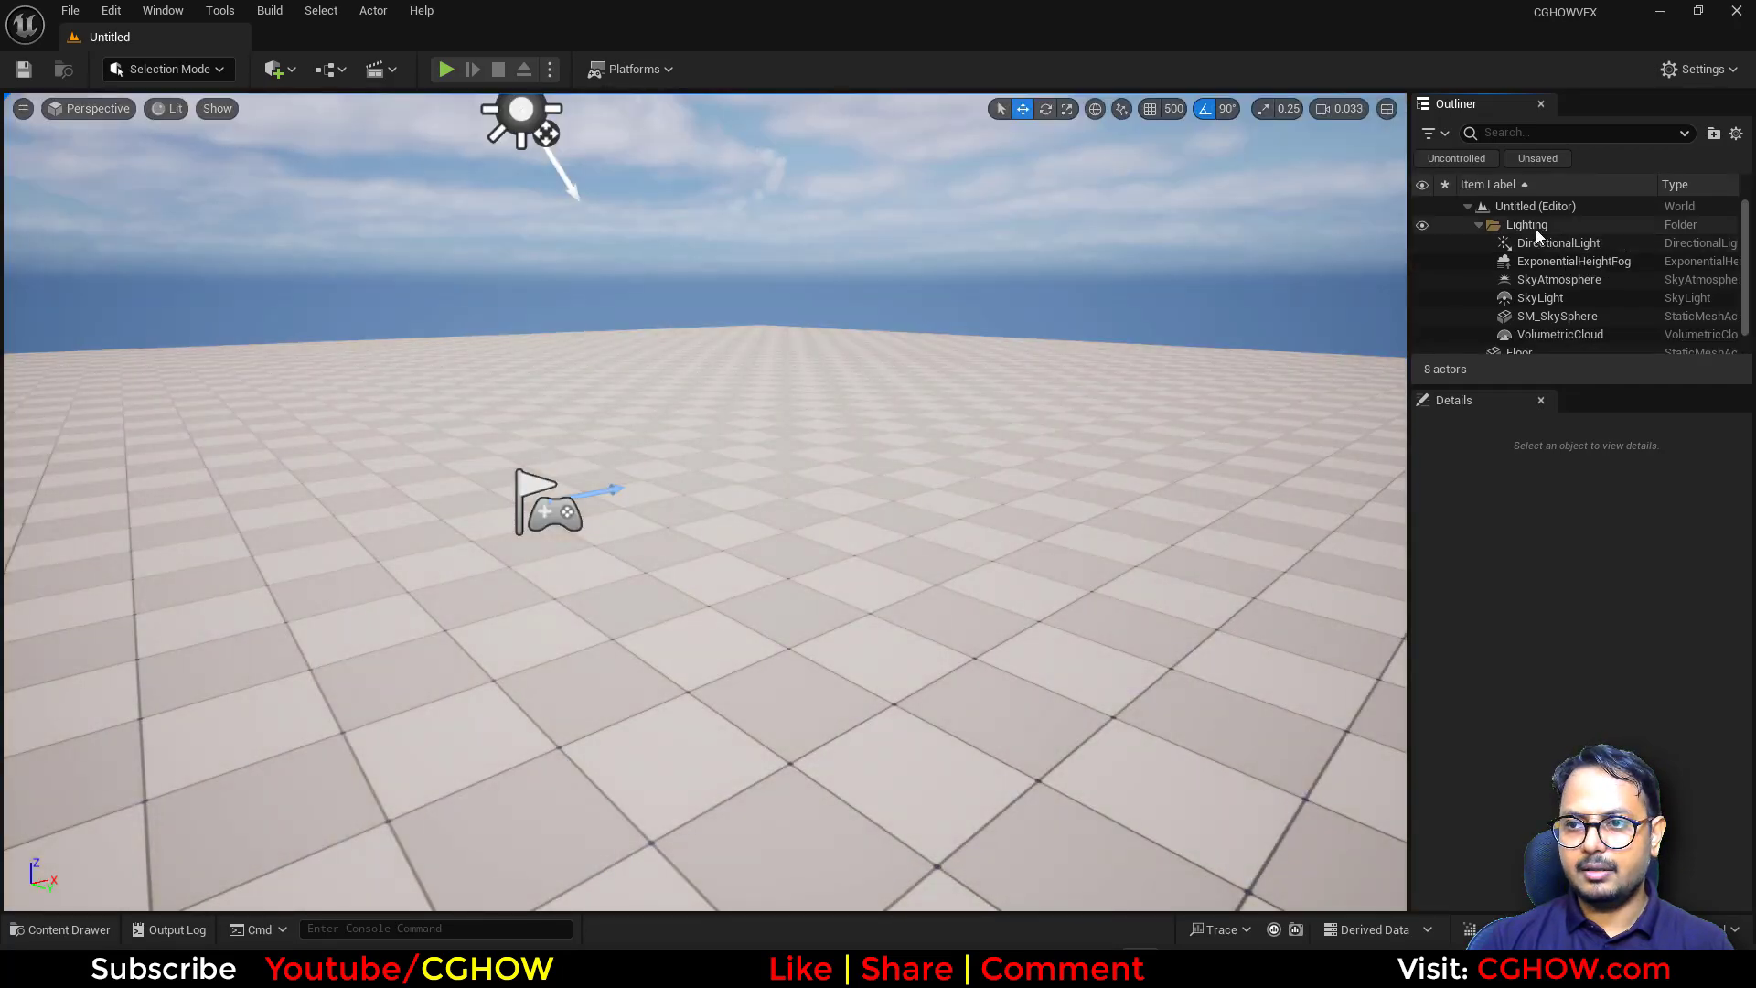
Set the DirectionalLight's intensity to 2 and delete the player start from the level.
left_click(1550, 243)
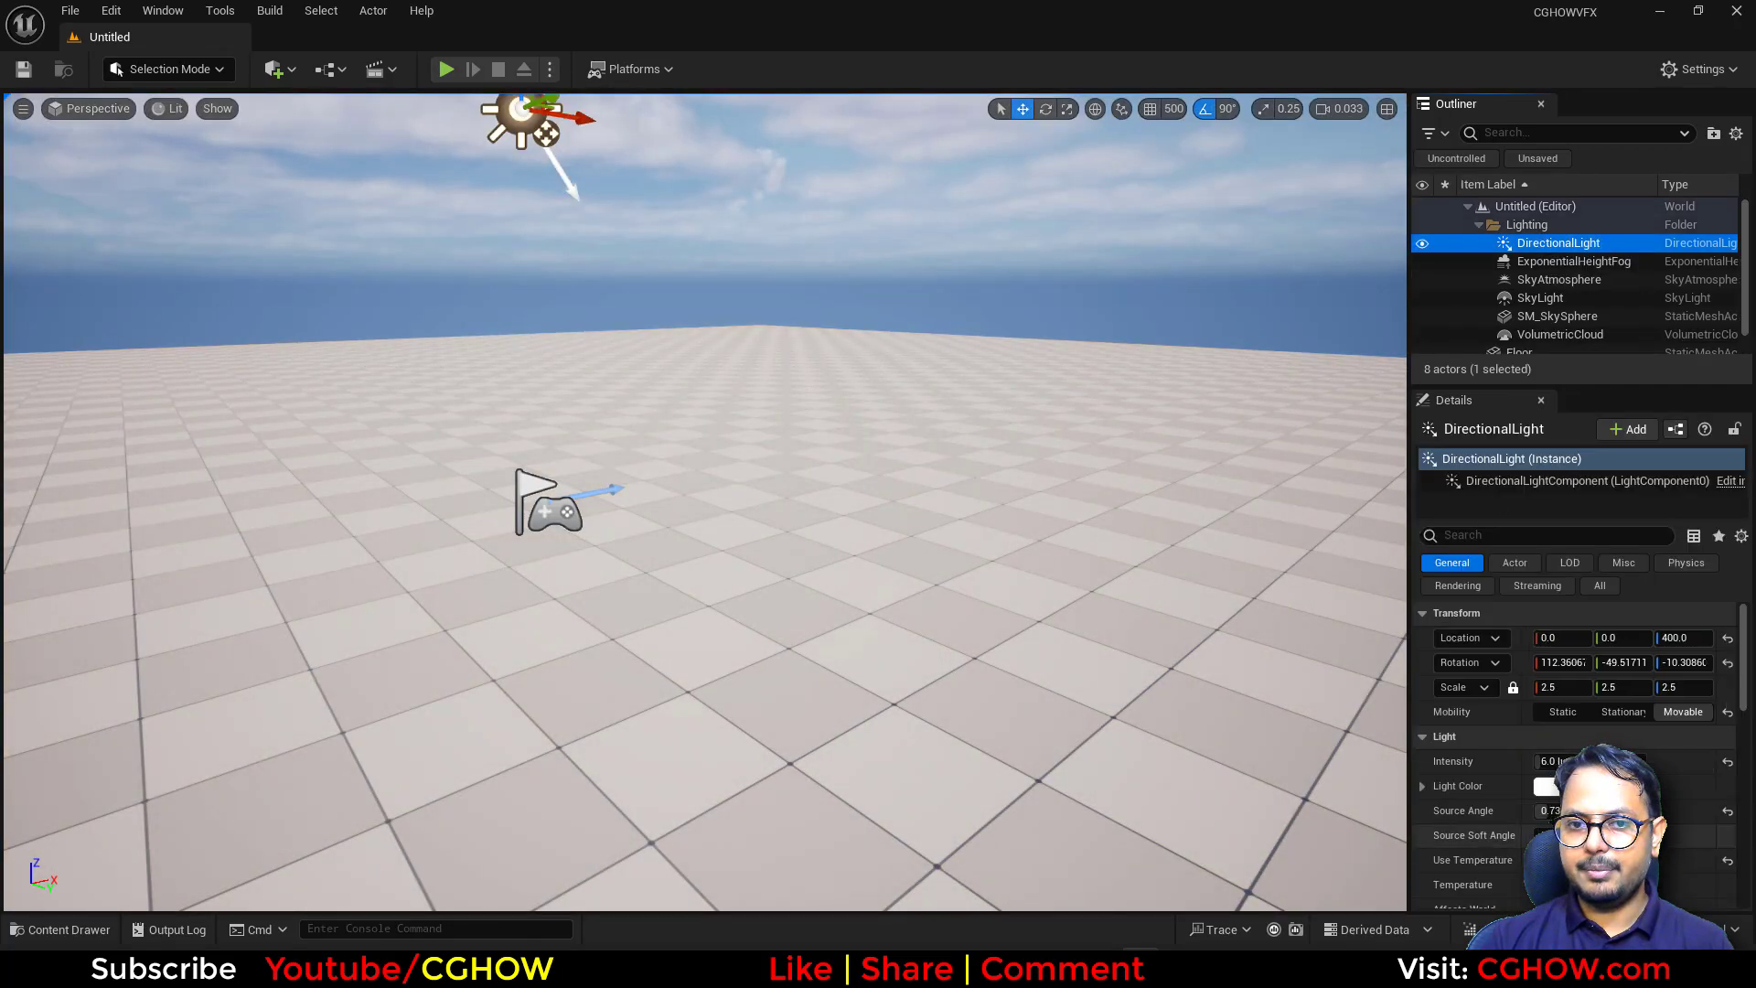
left_click(1574, 760)
type("2")
key("Return")
scroll(1541, 327, "down", 2)
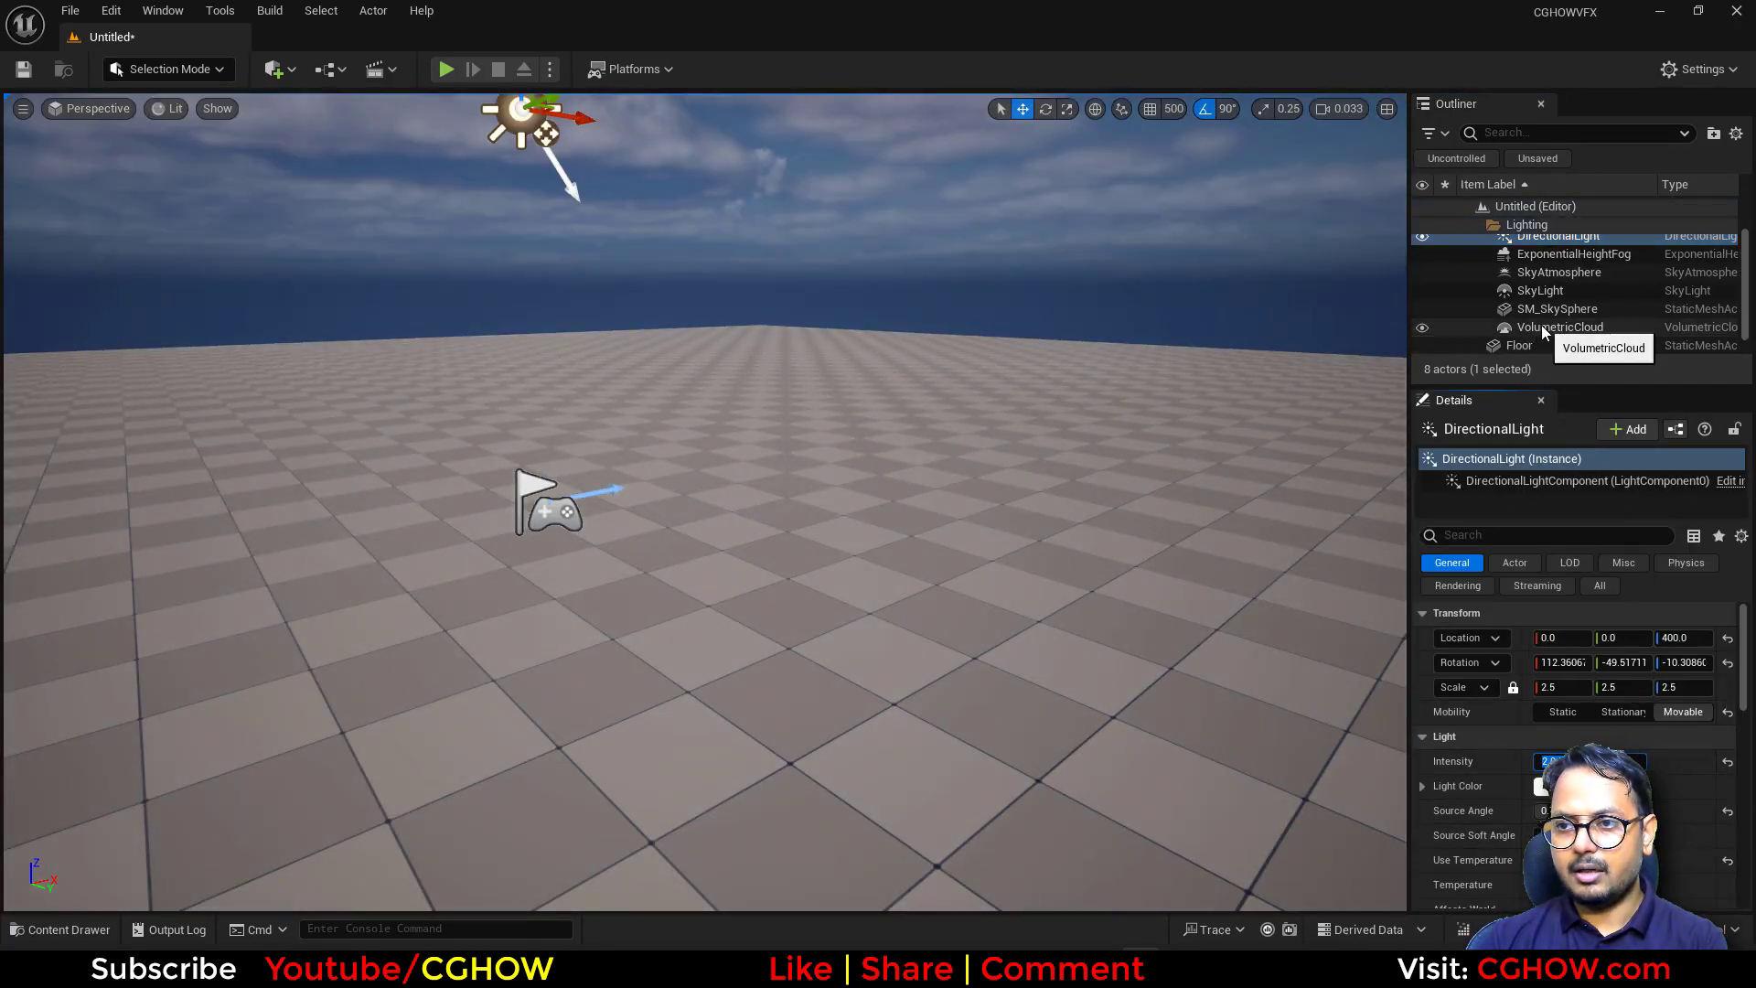
scroll(1560, 291, "up", 2)
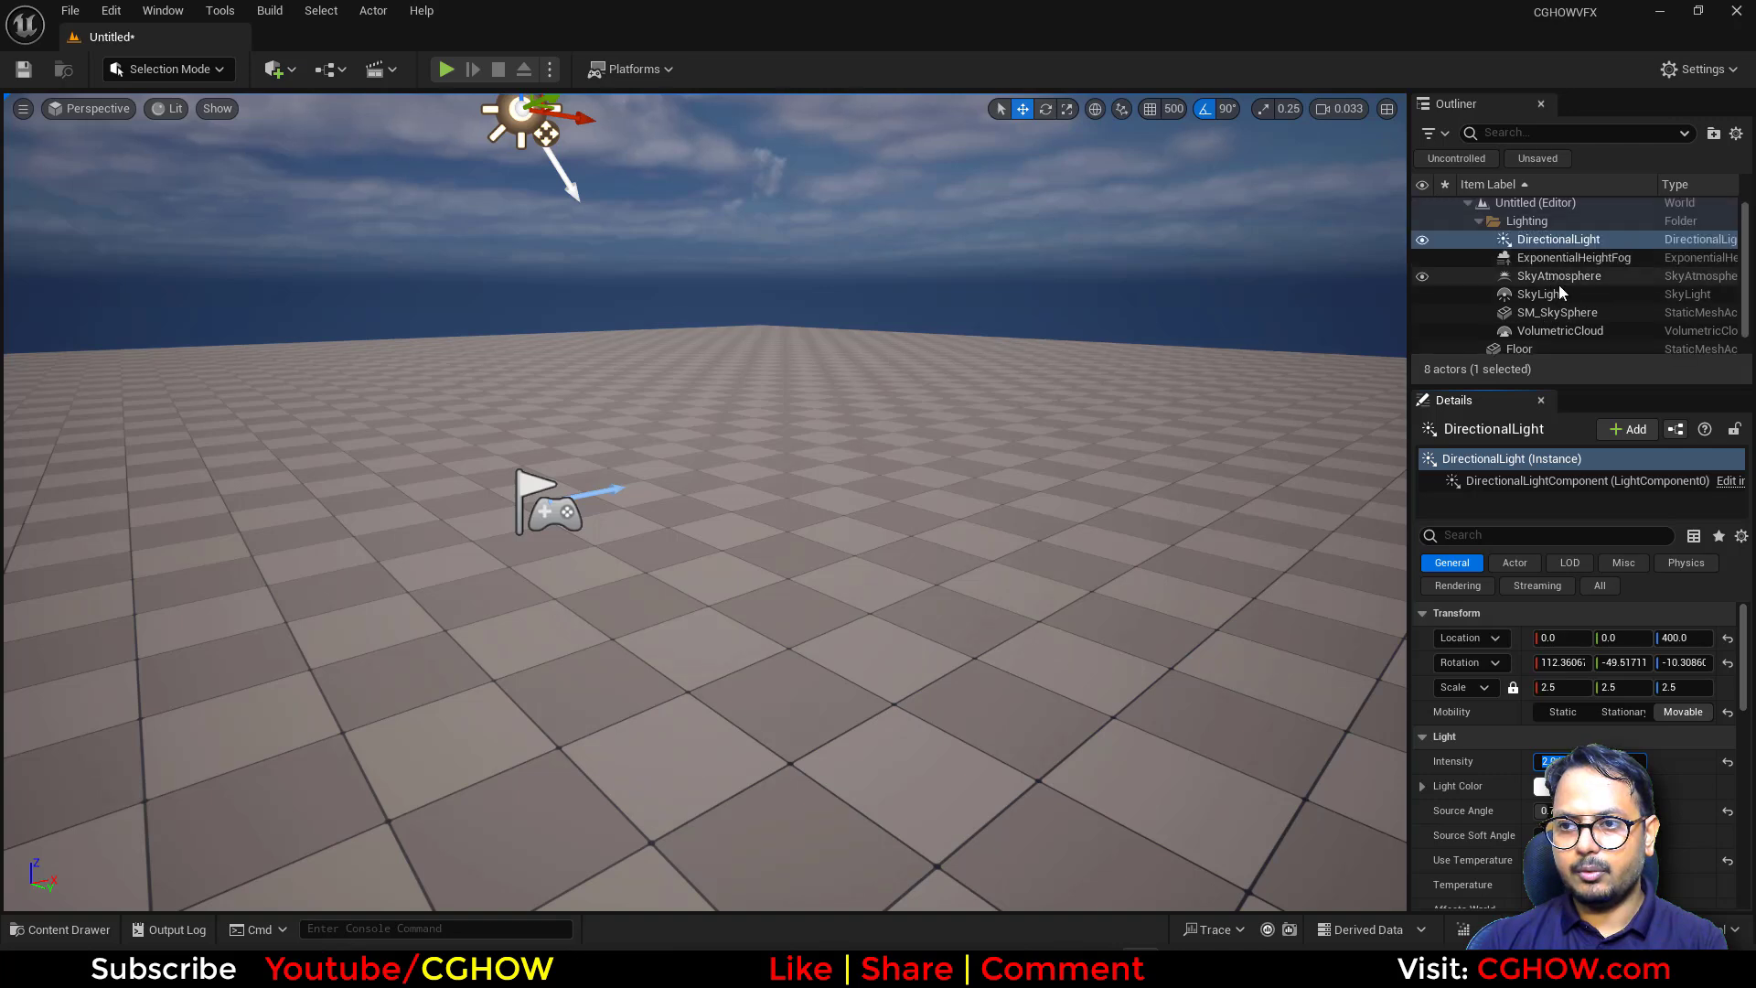
left_click(575, 510)
key("Delete")
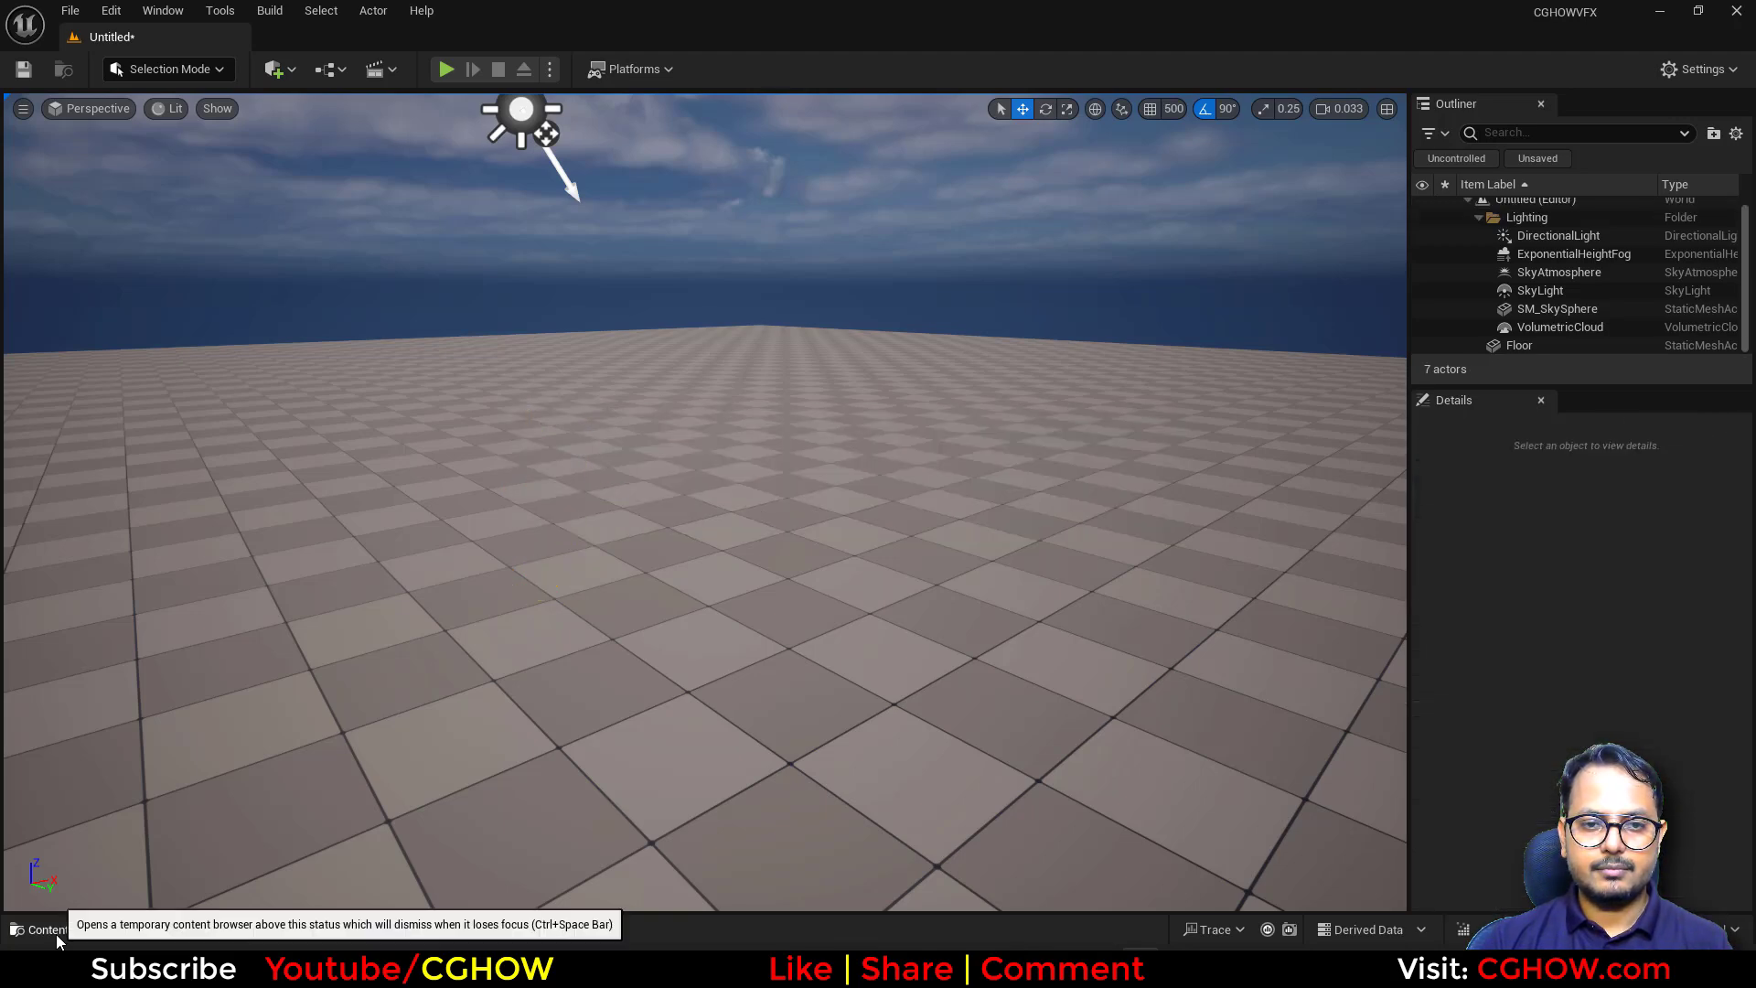
Dock the content browser in the editor layout, showing the random_animation folder.
left_click(57, 931)
left_click(1606, 419)
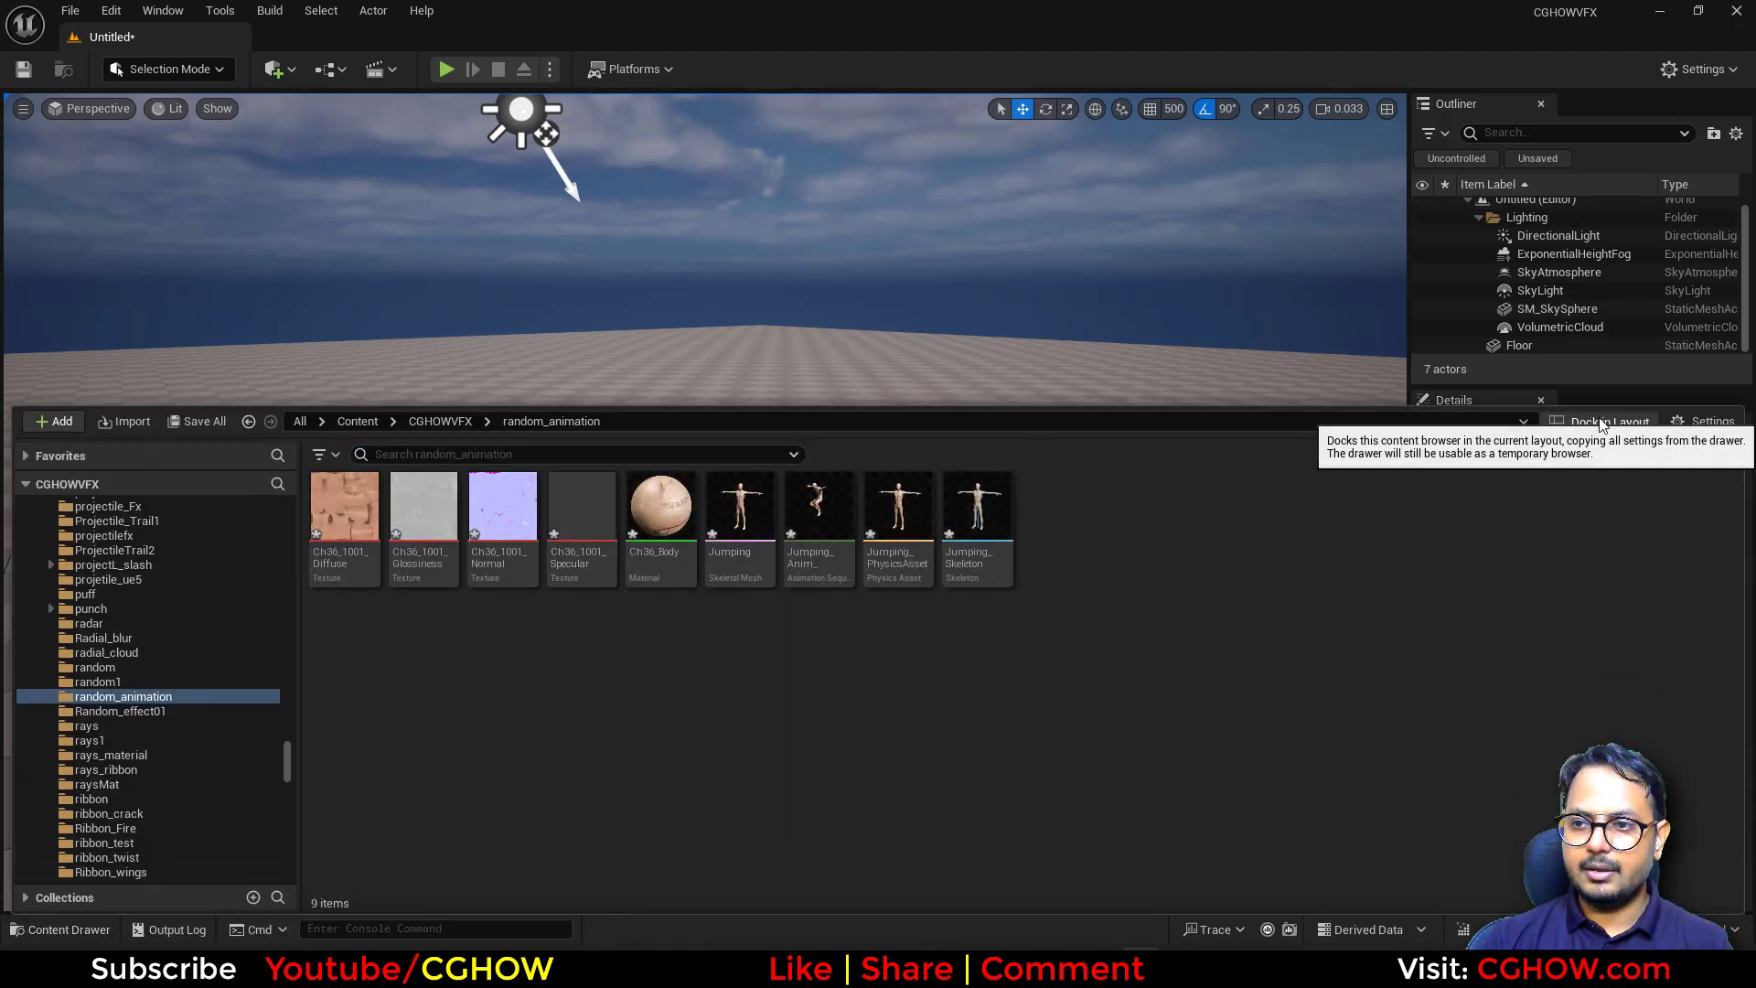
left_click(110, 310)
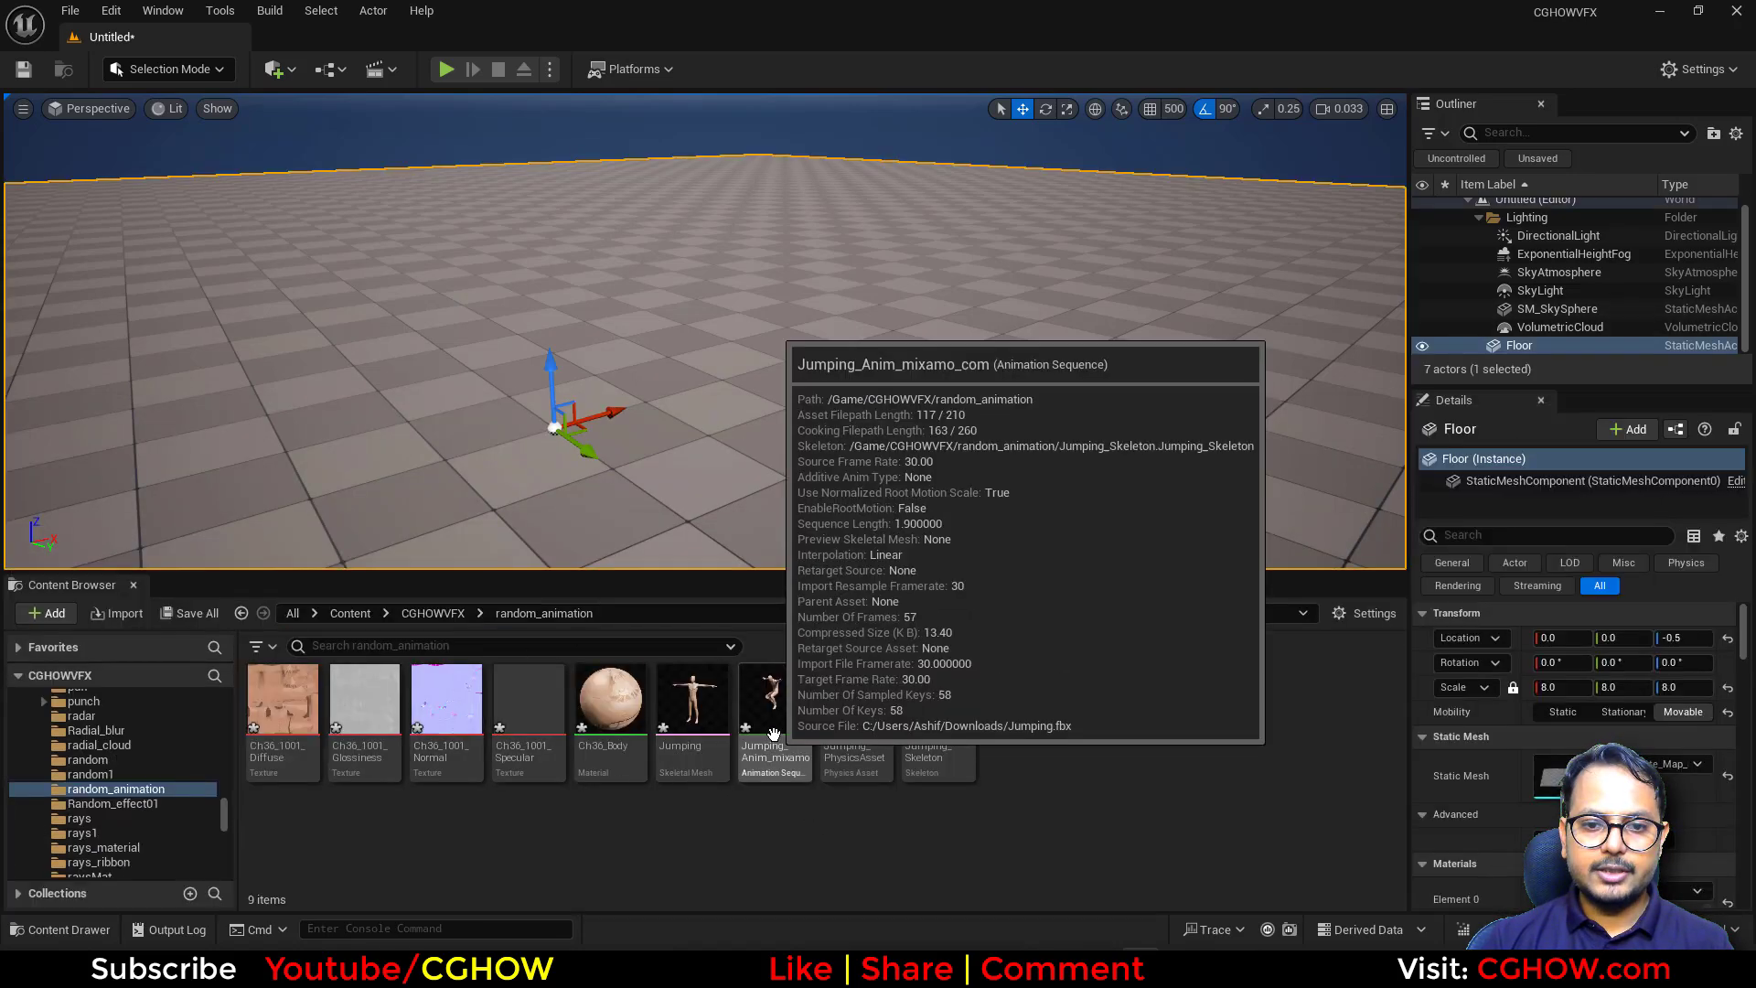
Place the Jumping_Anim_mixamo_com animation sequence on the floor and run a simulation of the level to preview the jump.
left_click_drag(773, 748, 630, 416)
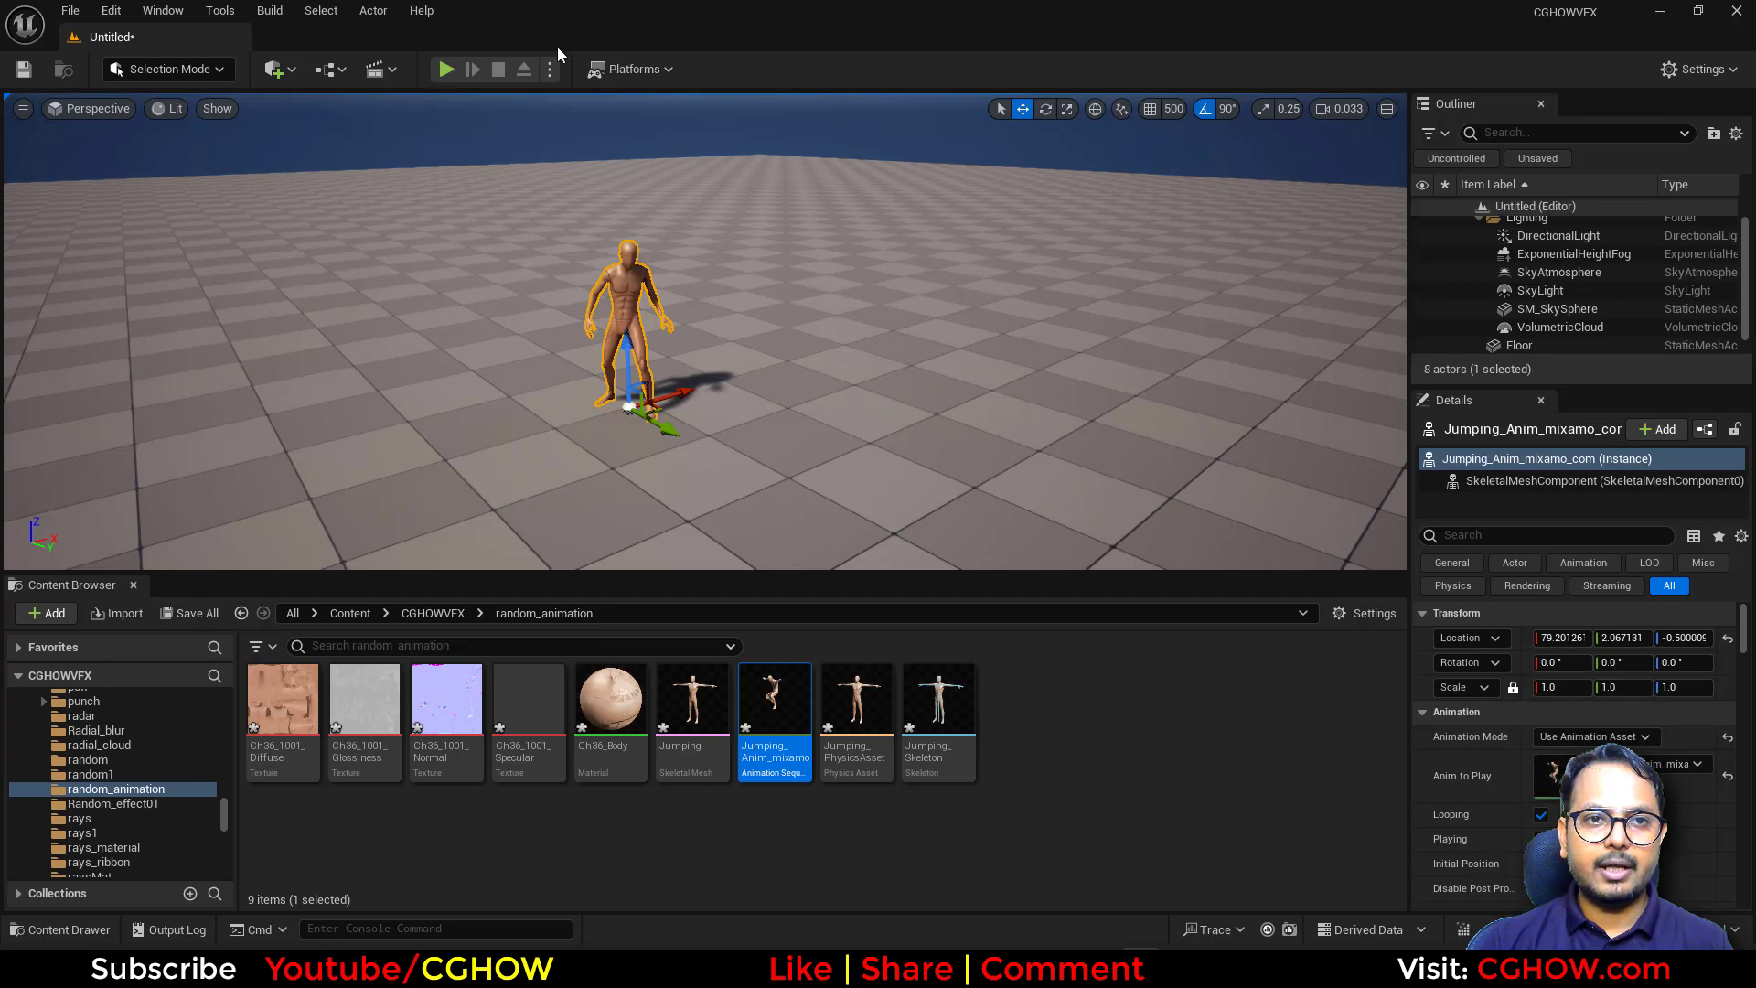
left_click(550, 69)
left_click(518, 448)
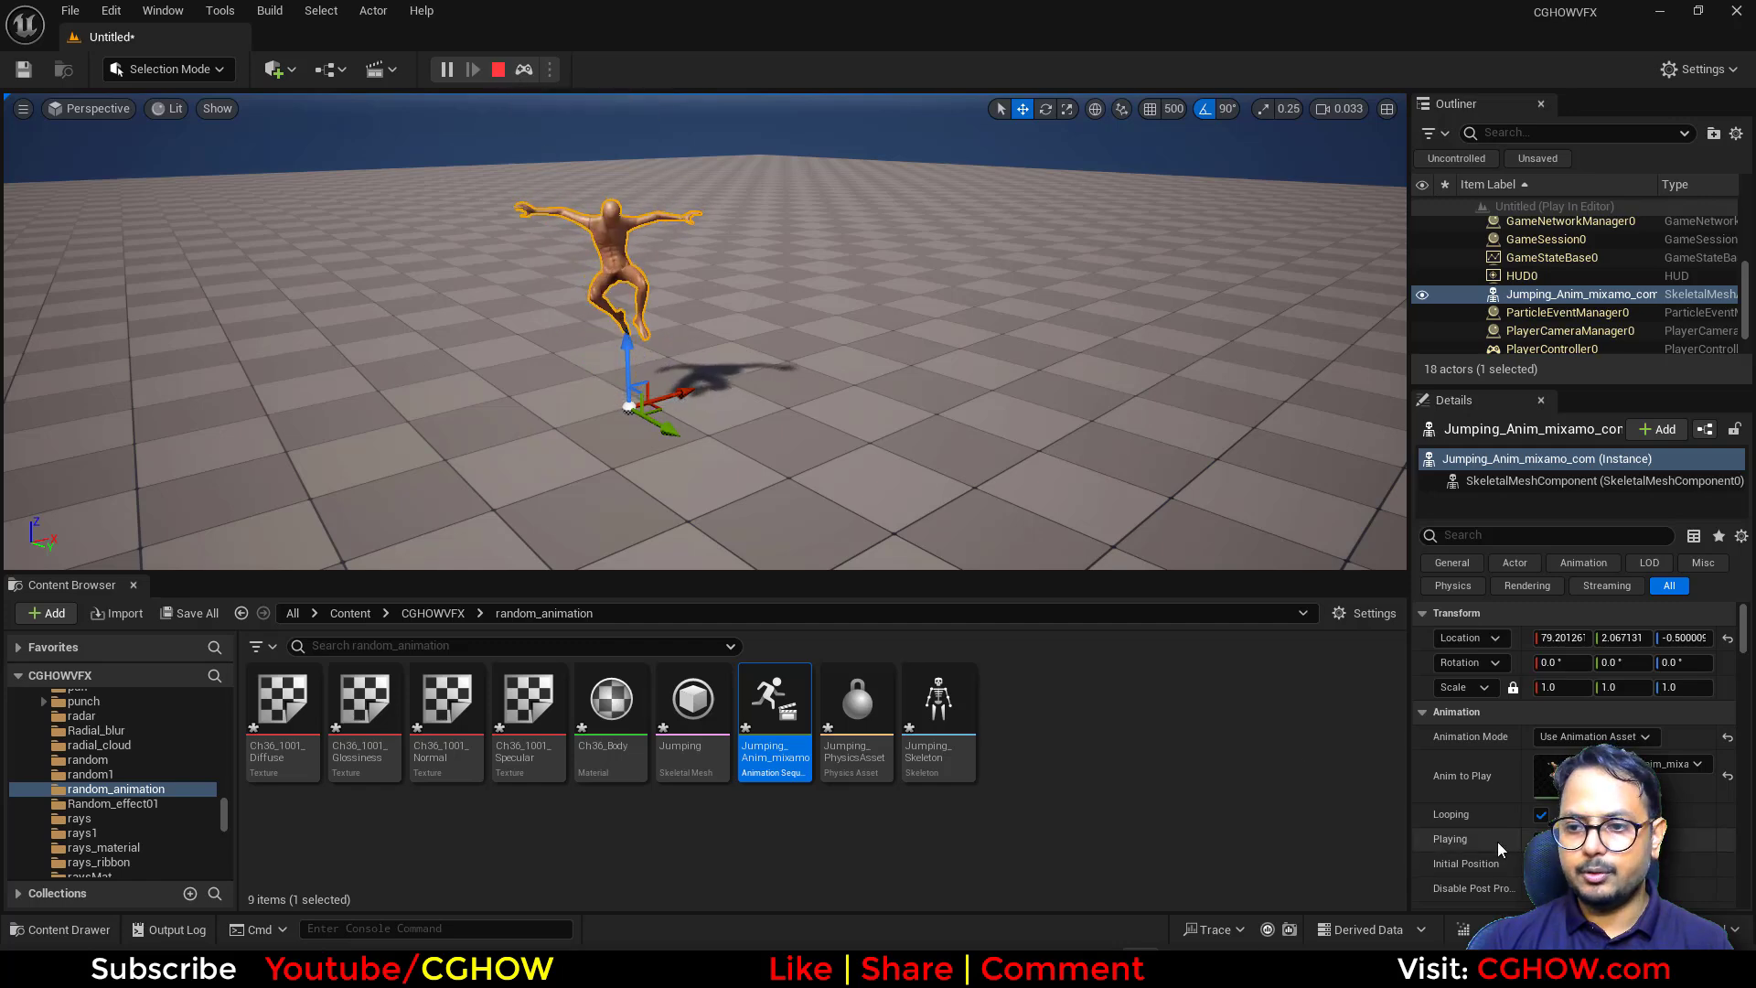
left_click(498, 71)
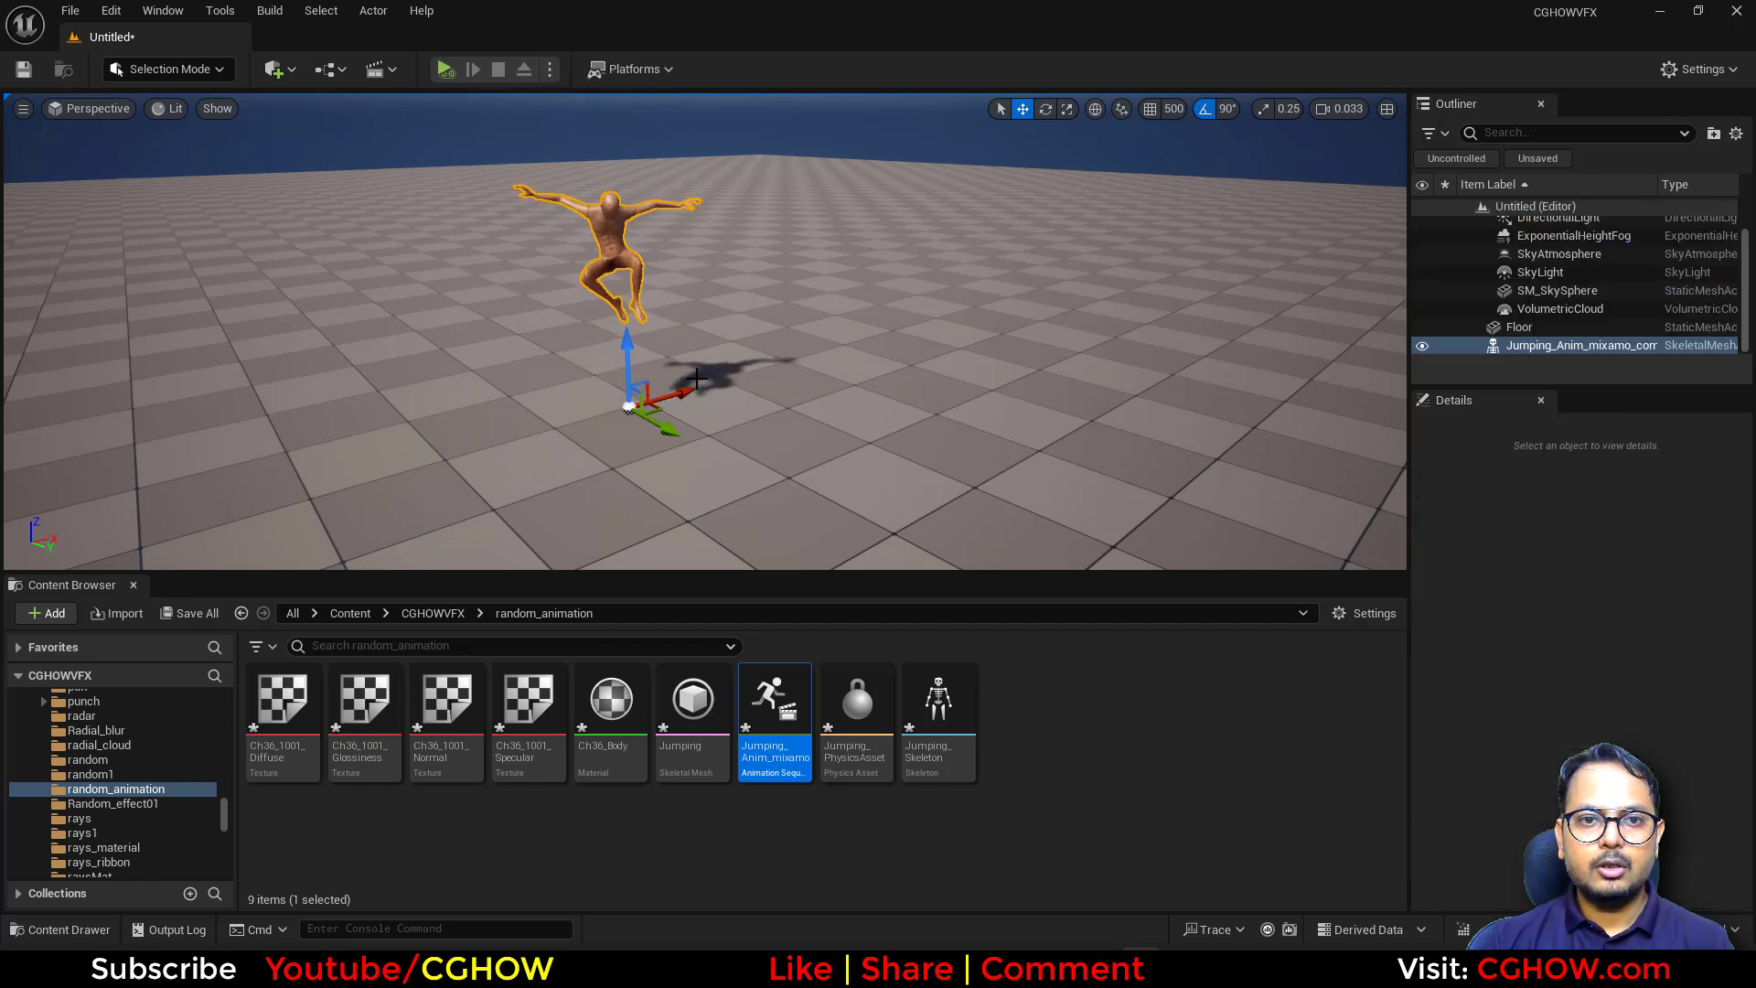
left_click(192, 613)
left_click(993, 693)
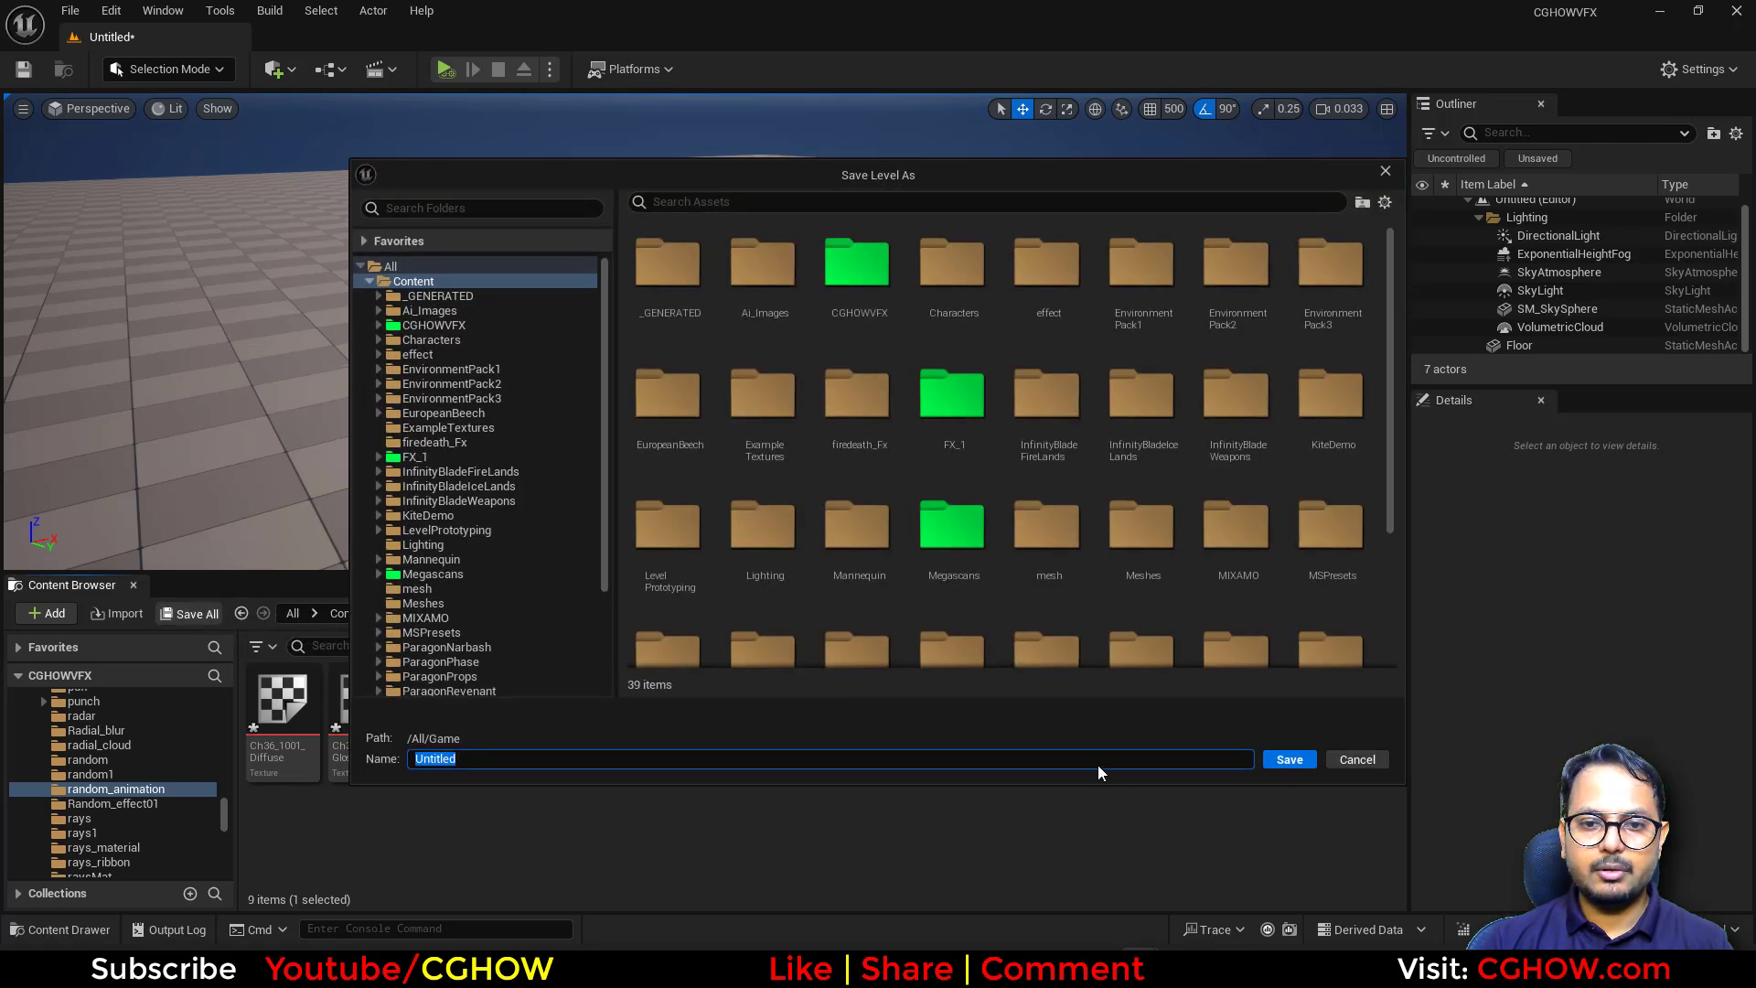
left_click(1359, 759)
Save all the imported assets in the random_animation folder without saving the level.
left_click(939, 725, "shift")
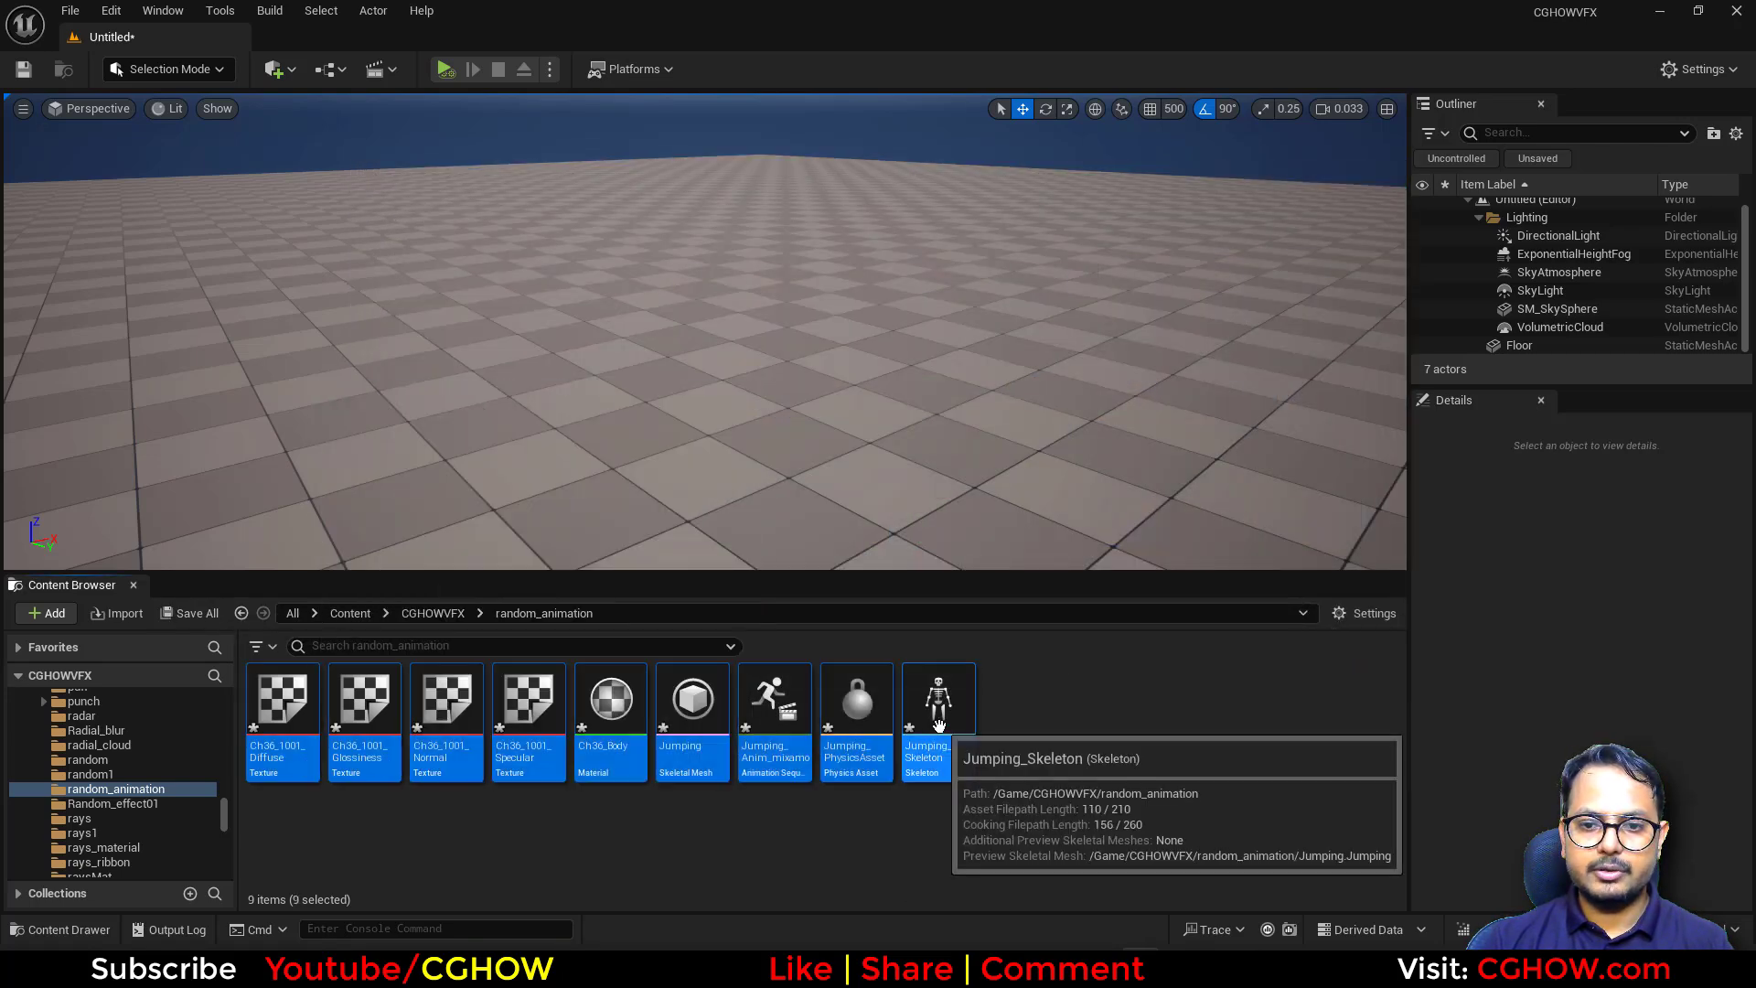
right_click(940, 727)
left_click(1022, 434)
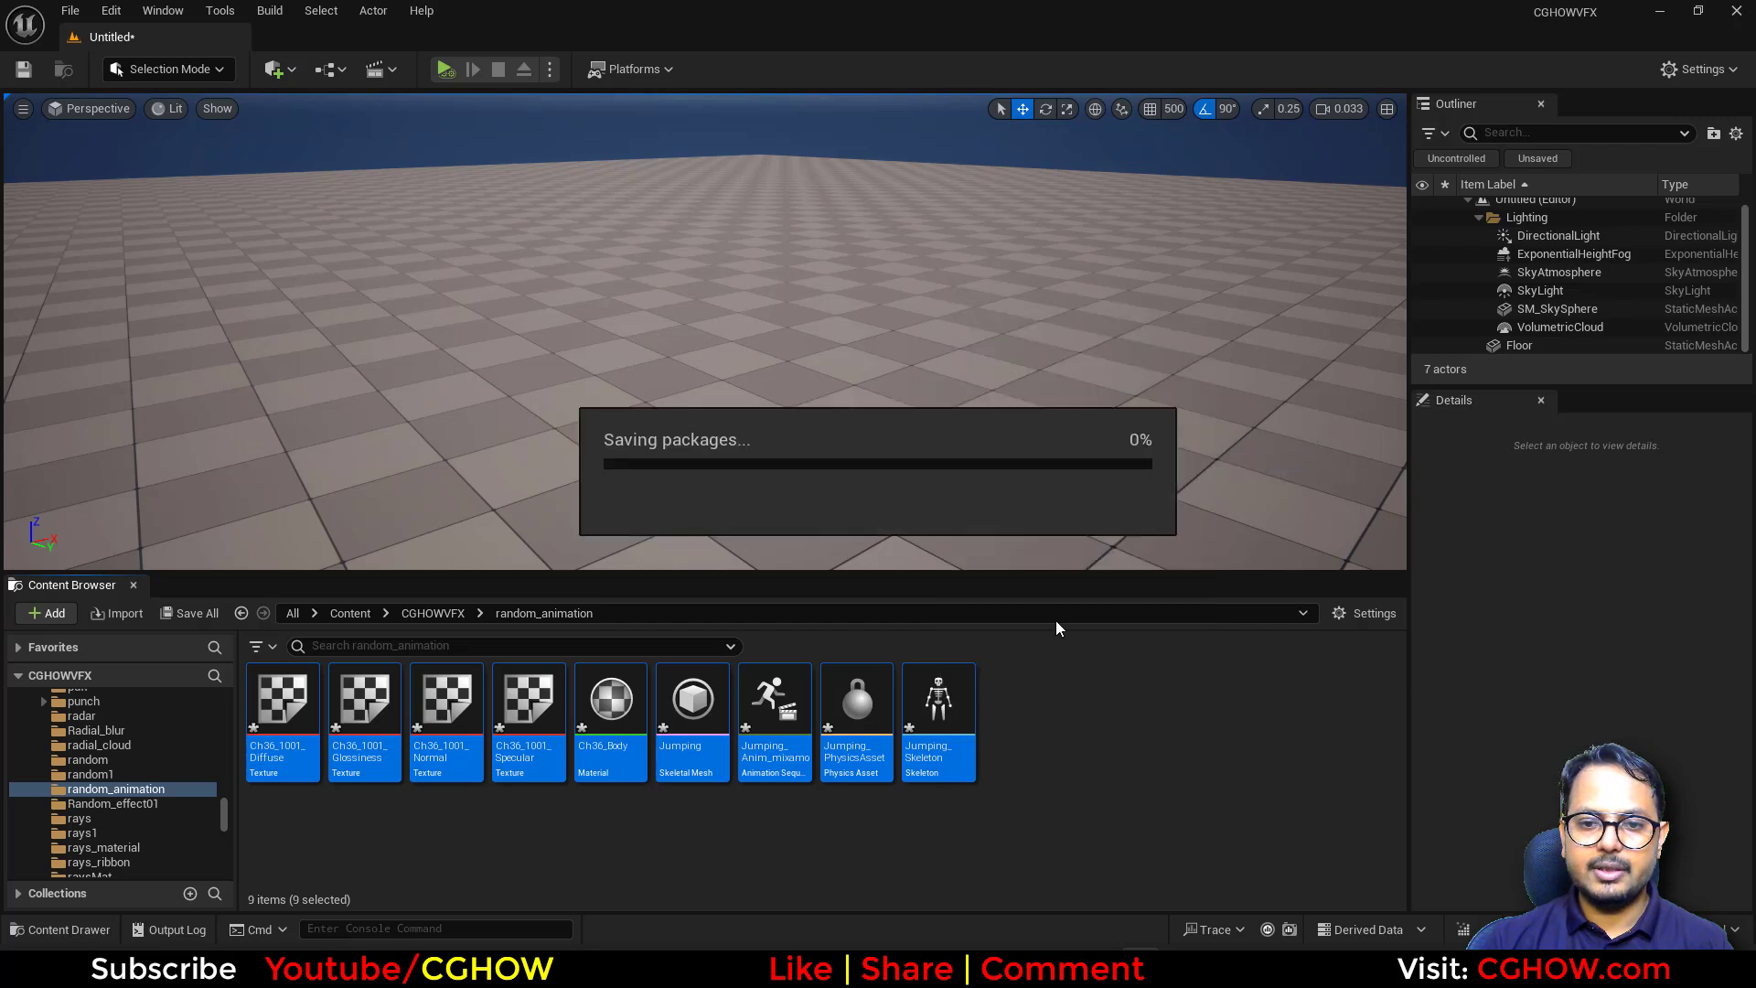
Create an empty Niagara system named NS_crowd in the random_animation folder and open it for editing.
right_click(1148, 768)
left_click(1240, 311)
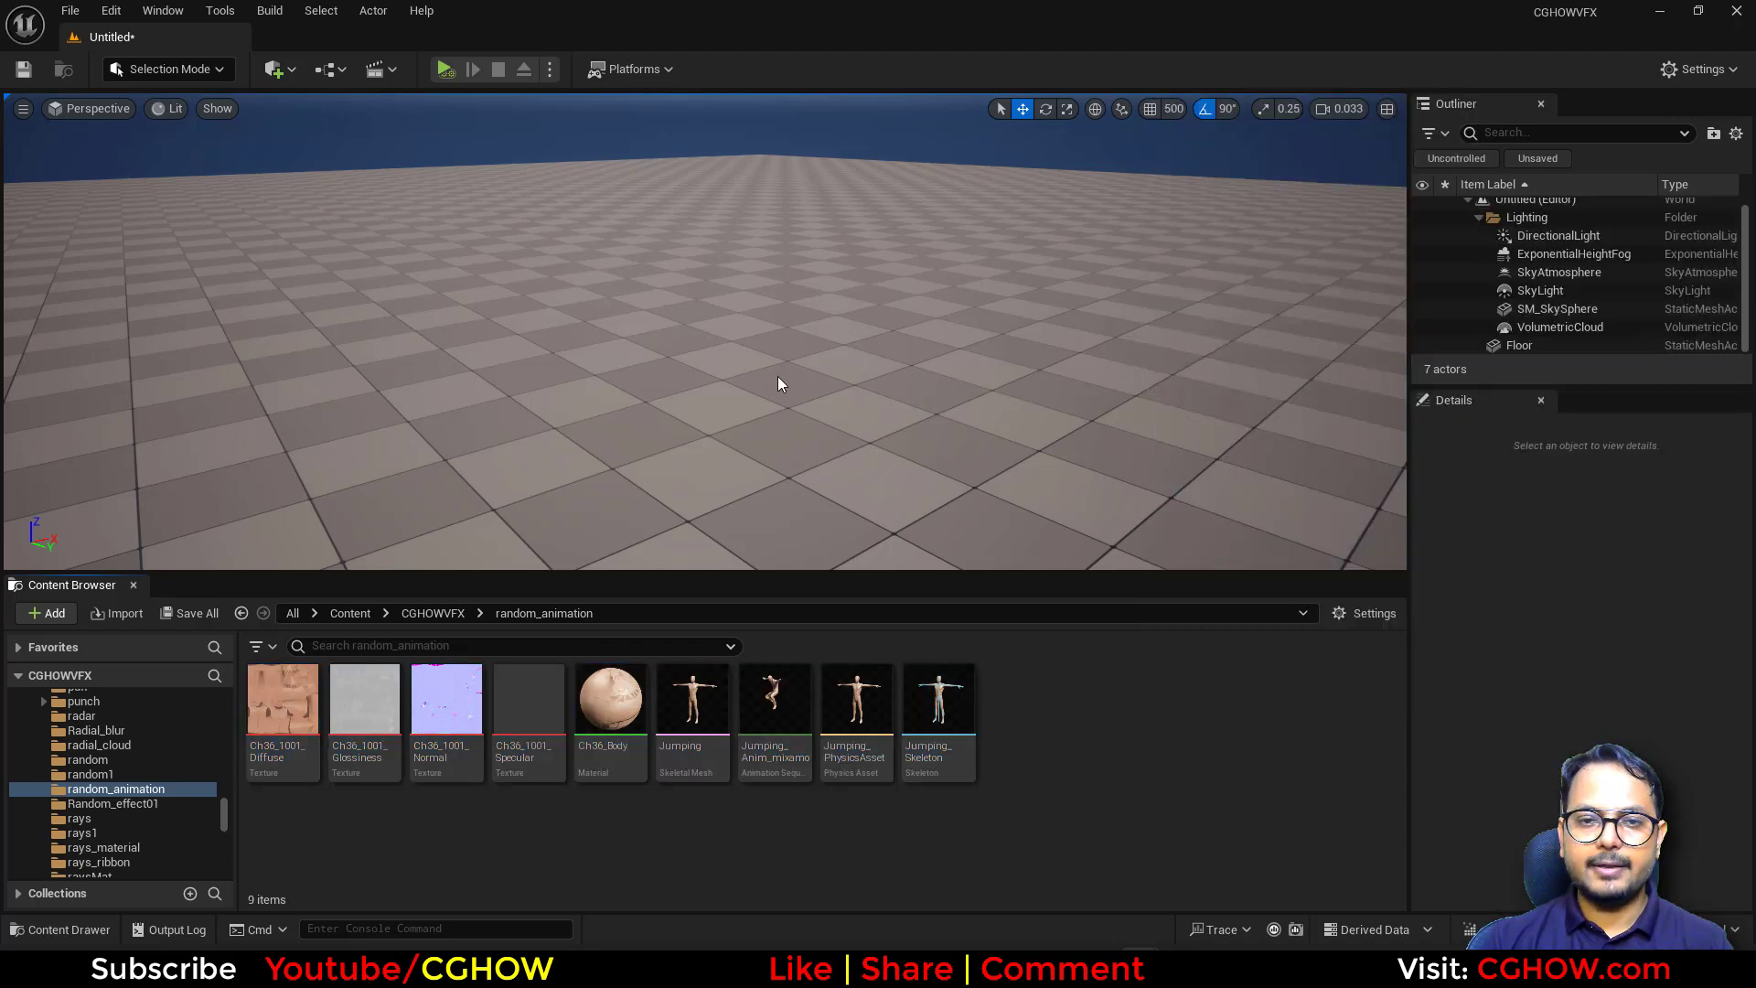
left_click(369, 802)
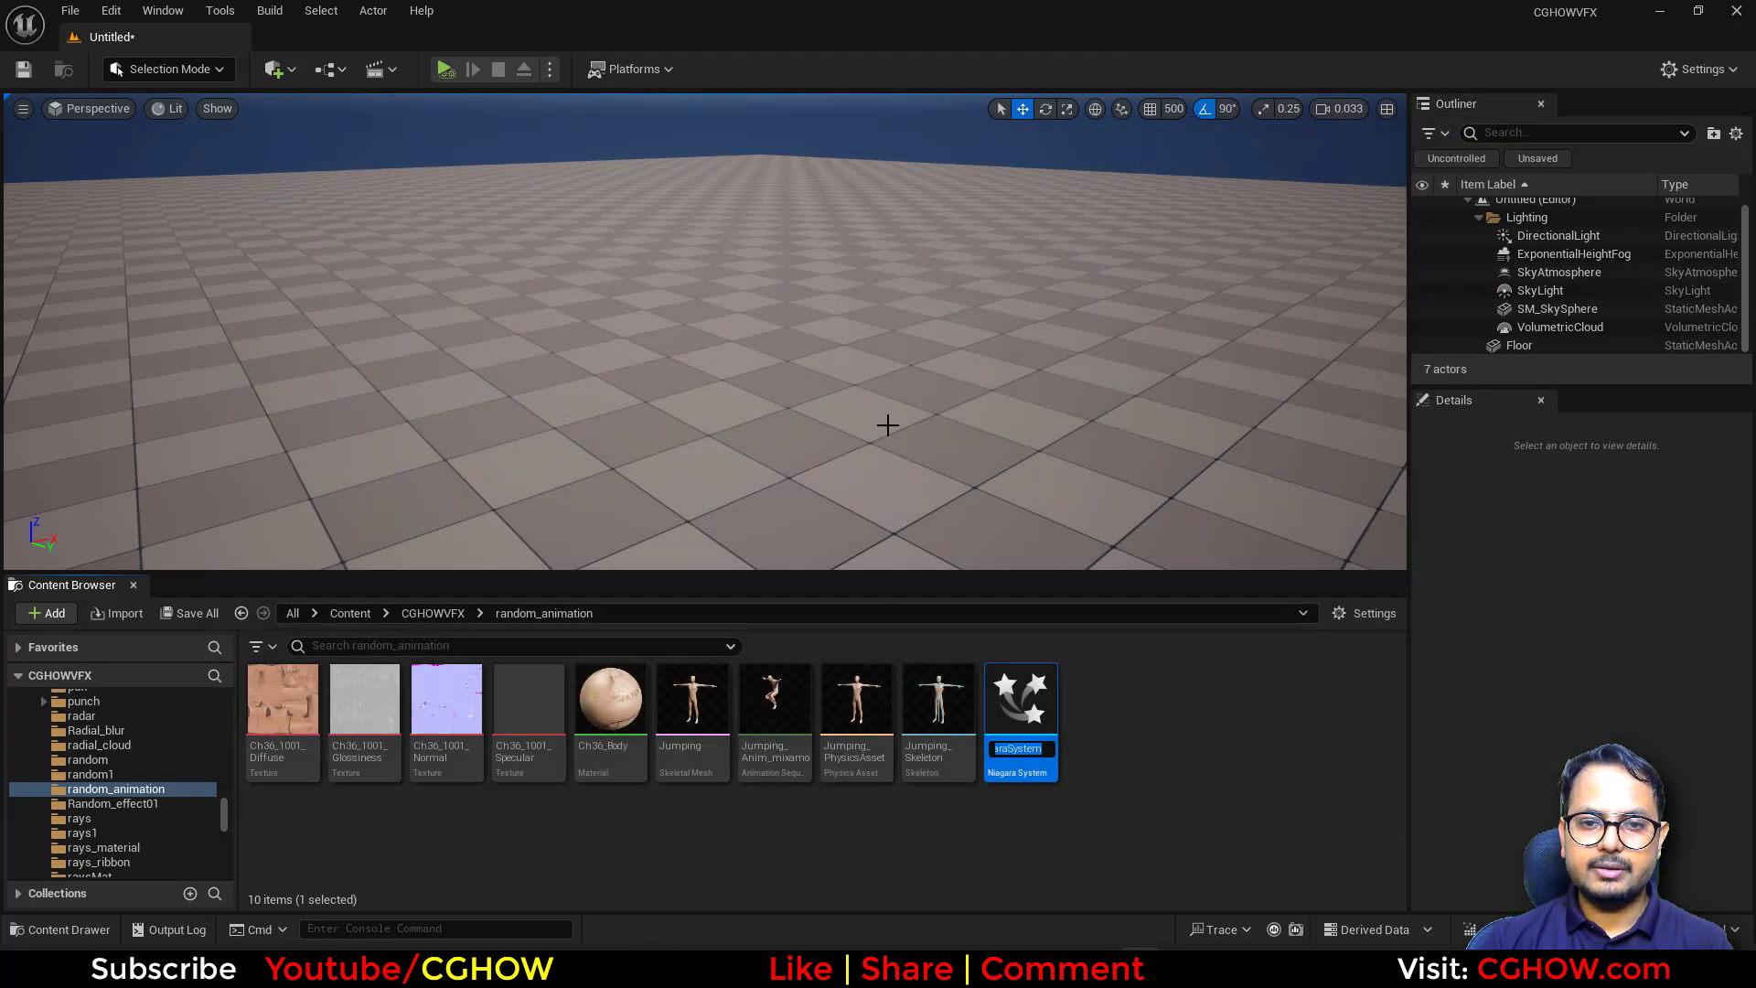
type("NS_crowd")
key("Return")
double_click(1010, 778)
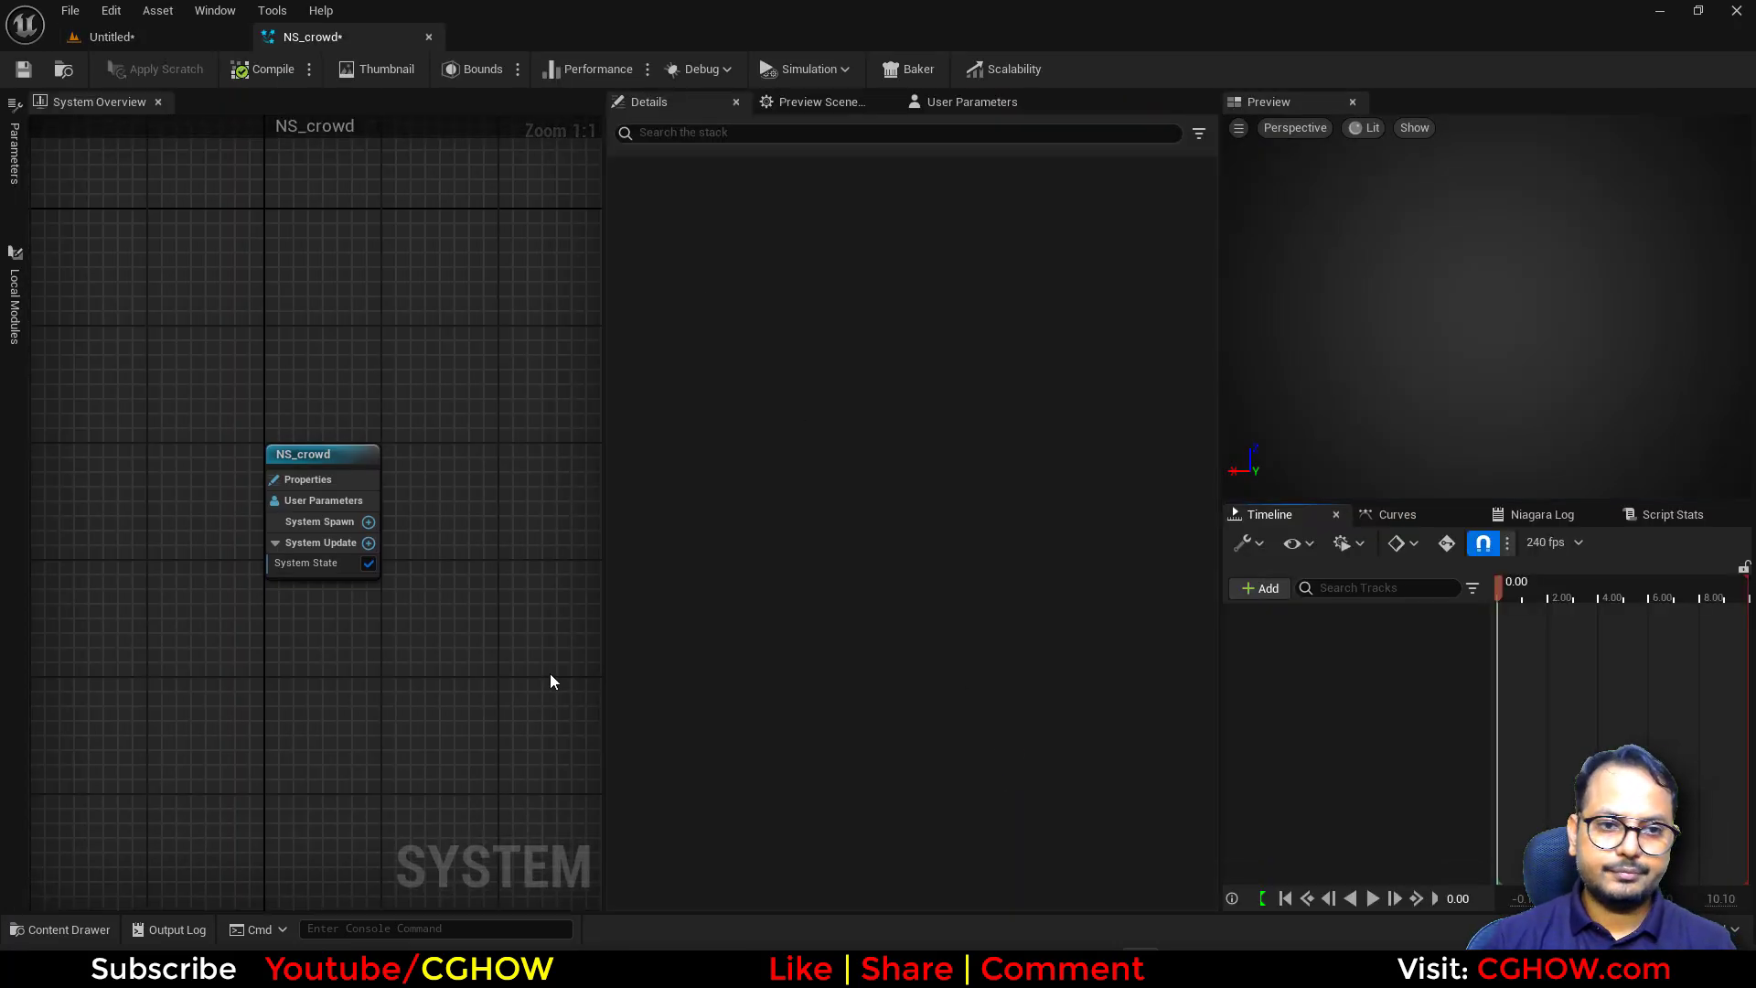
Add an emitter based on the Fountain template to the NS_crowd system.
right_click_drag(346, 544, 345, 428)
right_click(367, 266)
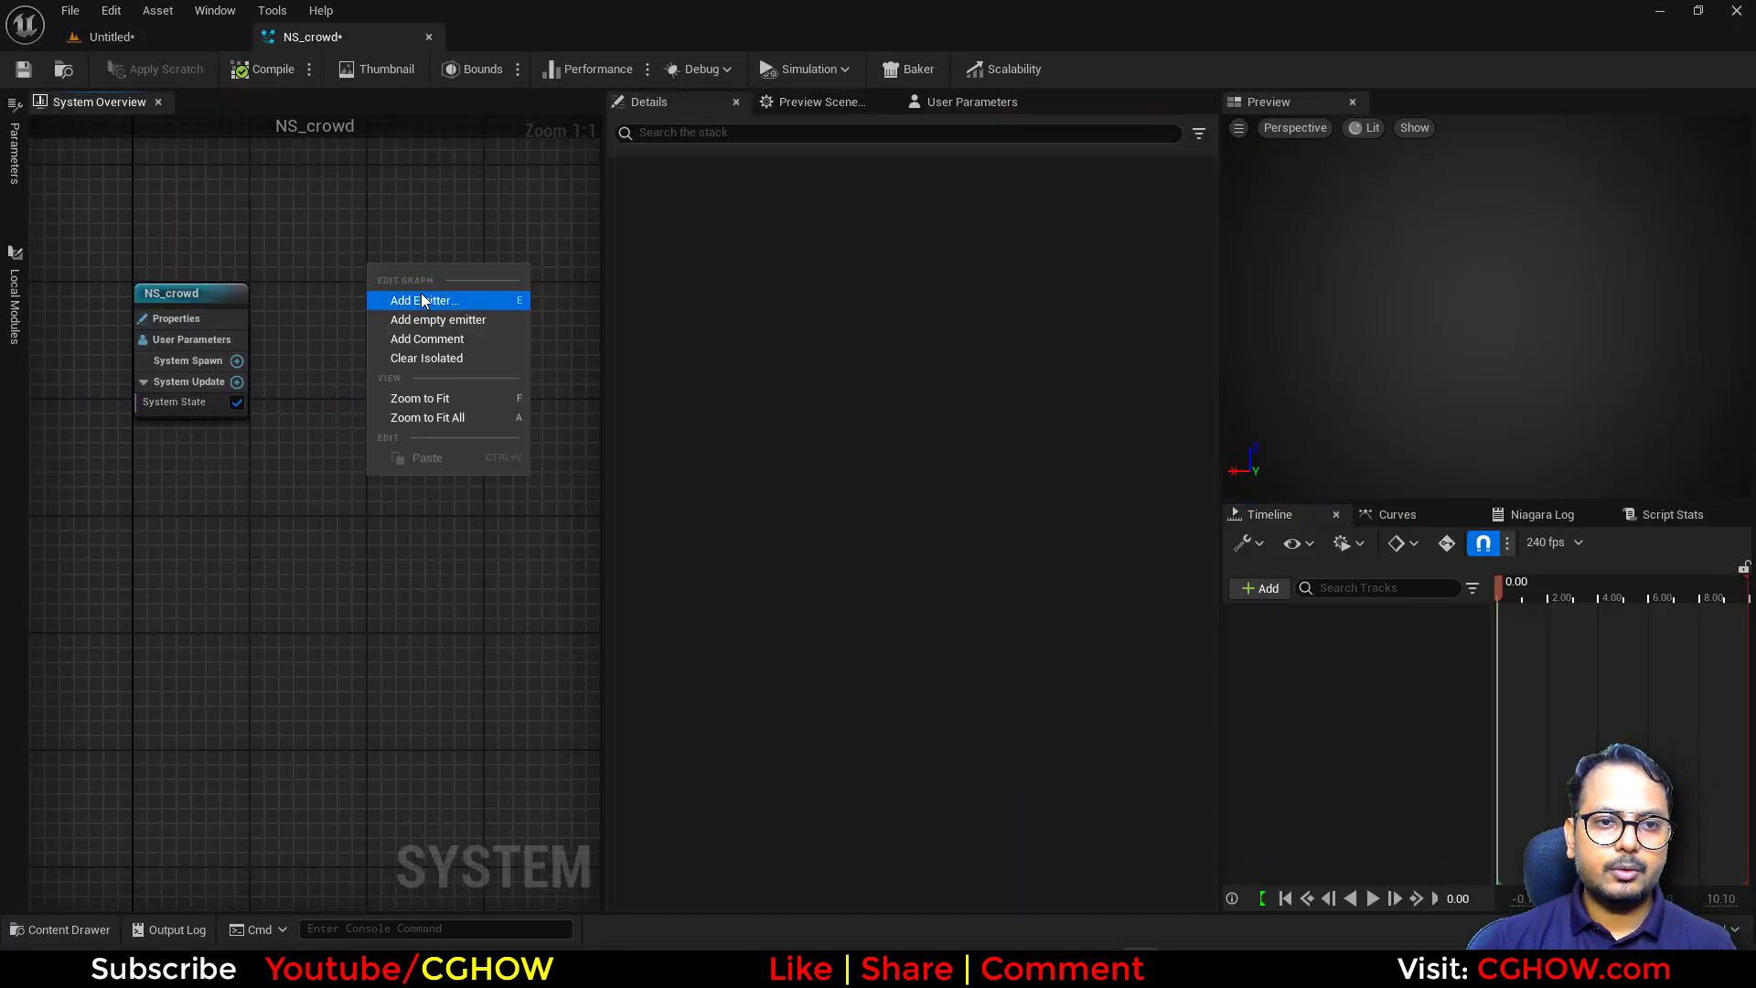
left_click(485, 300)
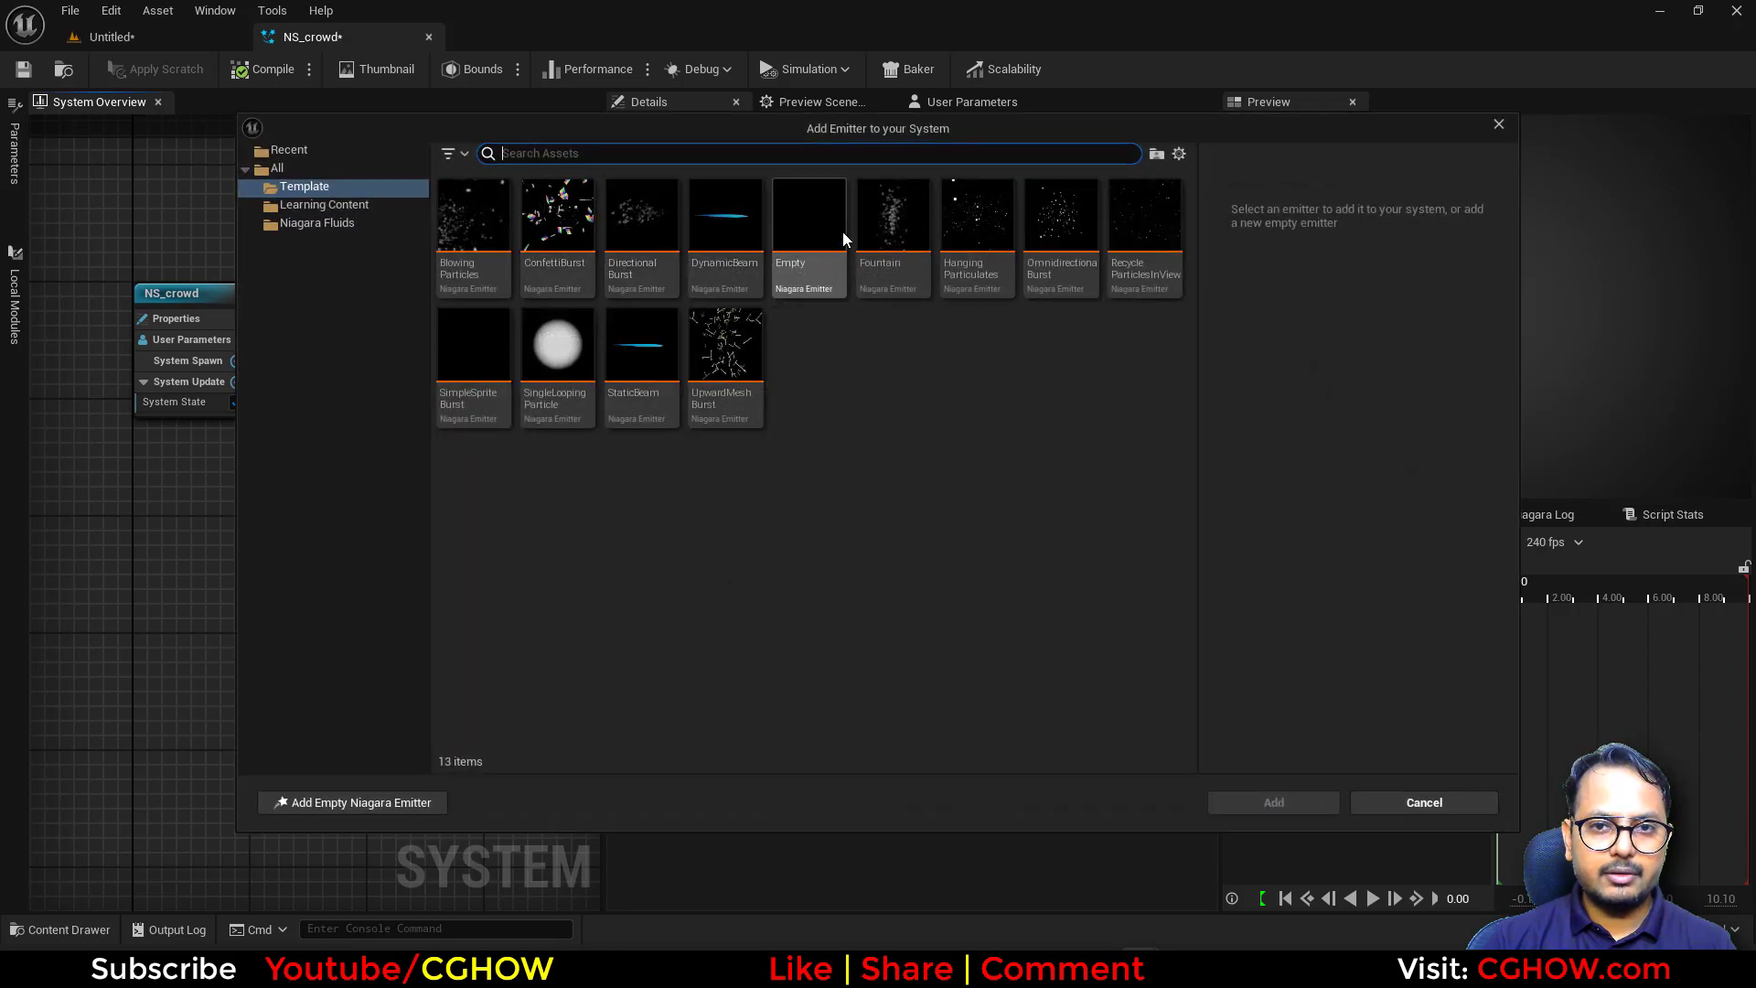
left_click(882, 236)
key("Return")
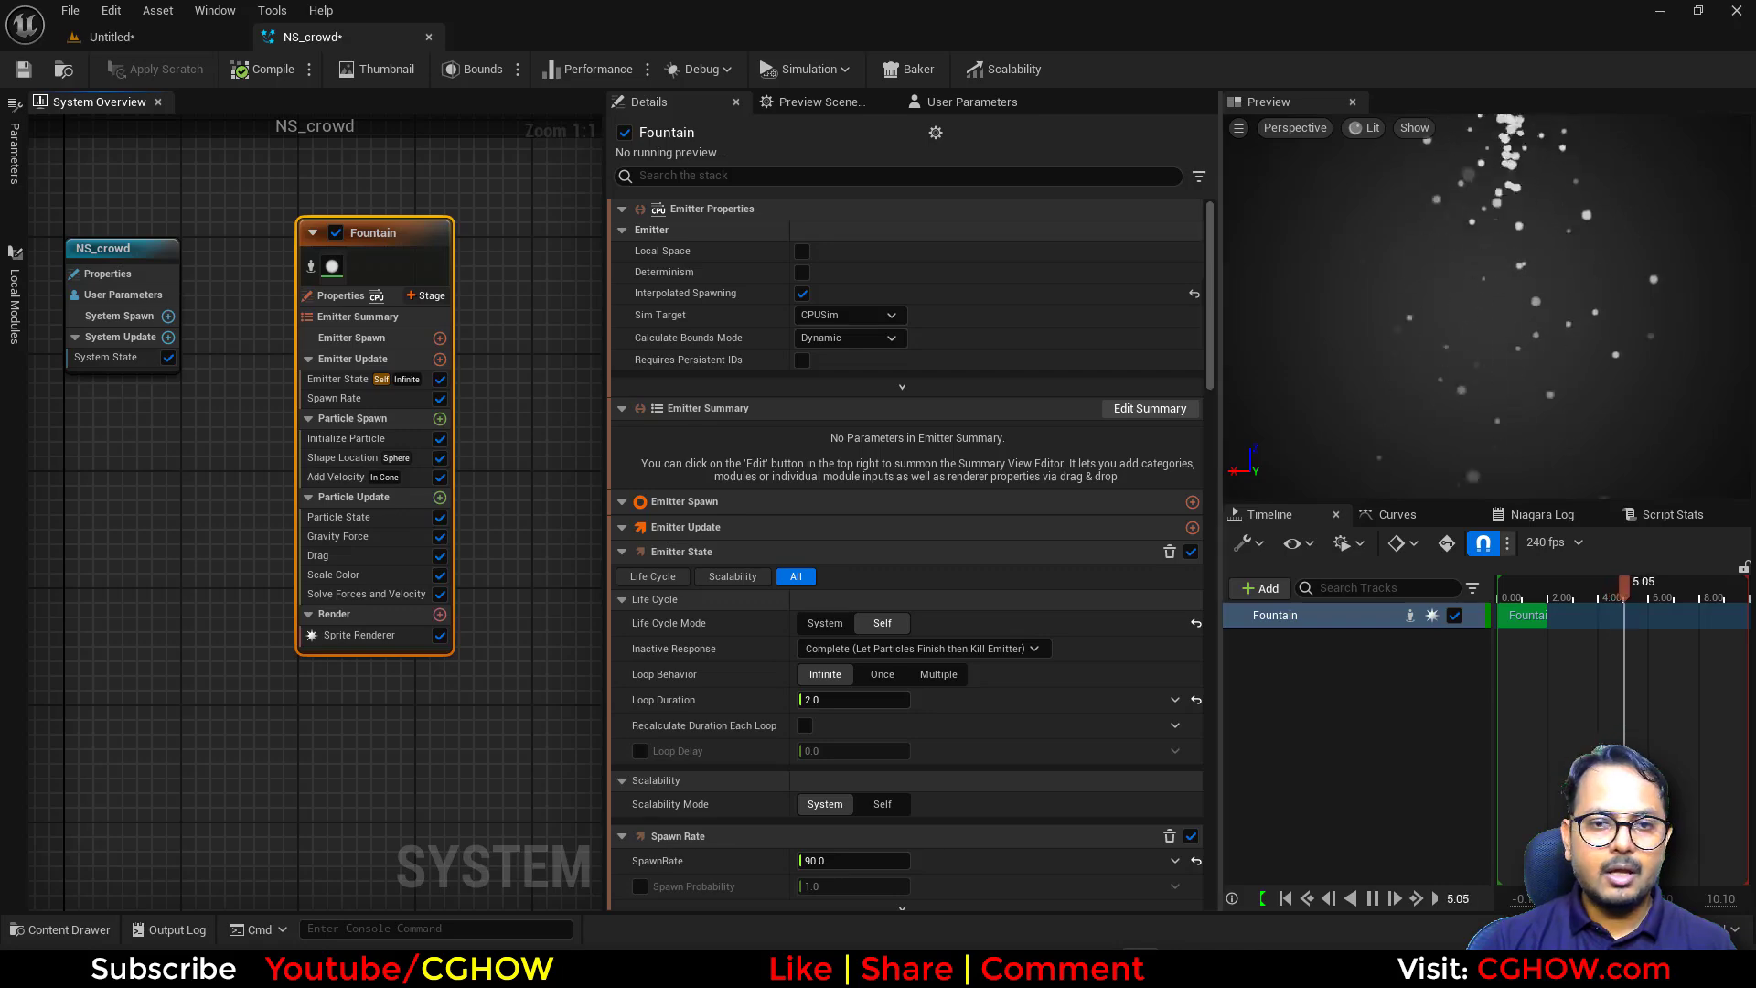
Delete the Scale Color, Drag, Gravity Force, Add Velocity, Shape Location and Spawn Rate modules from the Fountain emitter.
left_click(355, 573)
key("Delete")
left_click(353, 557)
key("Delete")
left_click(353, 539)
key("Delete")
left_click(343, 475)
key("Delete")
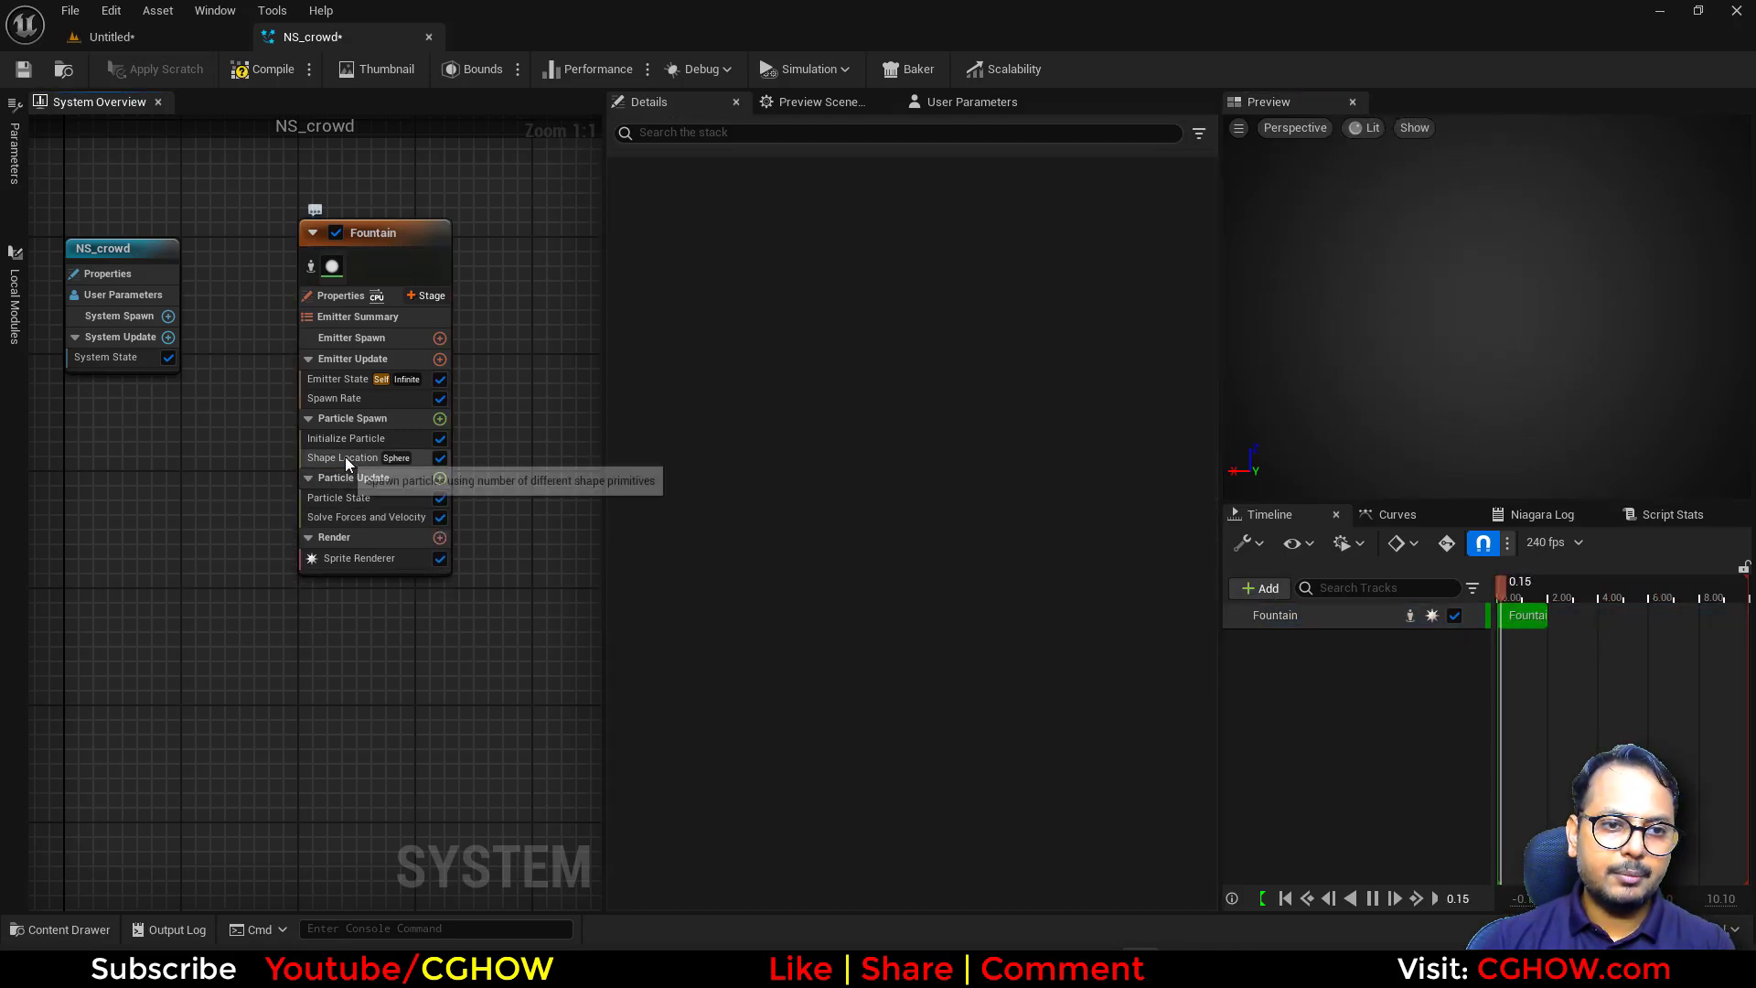
left_click(343, 457)
key("Delete")
left_click(371, 397)
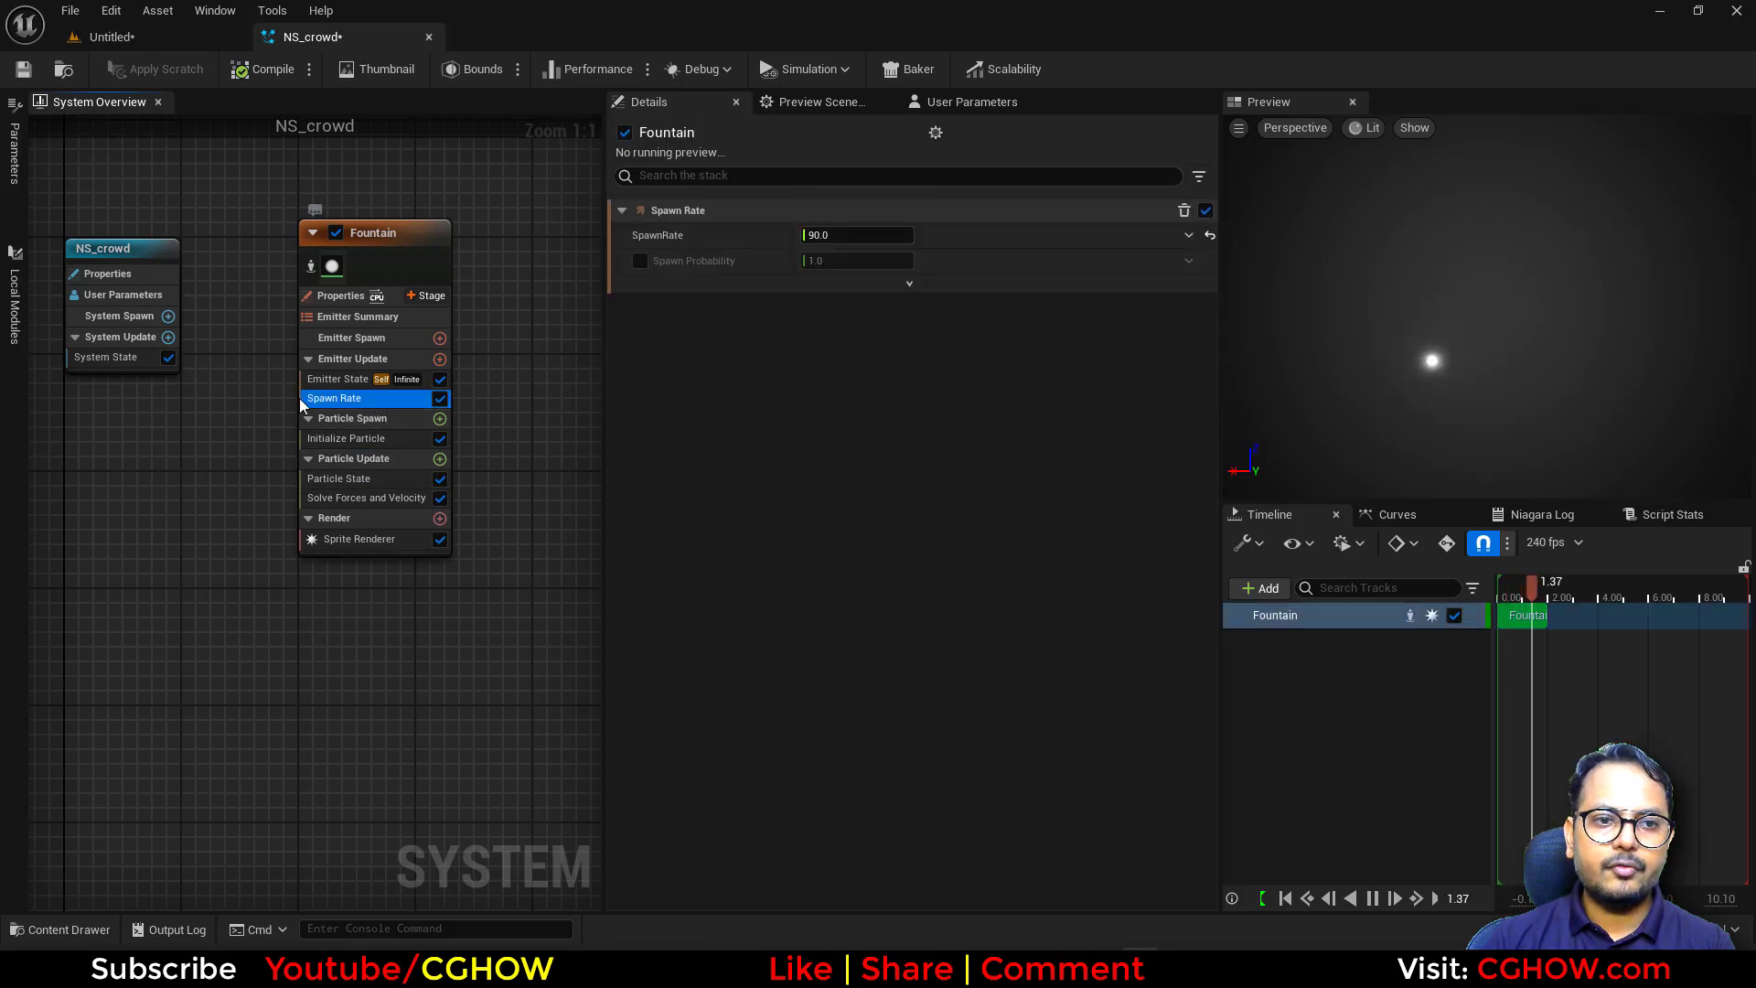
key("Delete")
Add Spawn Particles in Grid to Emitter Update, fix its Grid Location dependency, and place Grid Location below Initialize Particle.
left_click(439, 360)
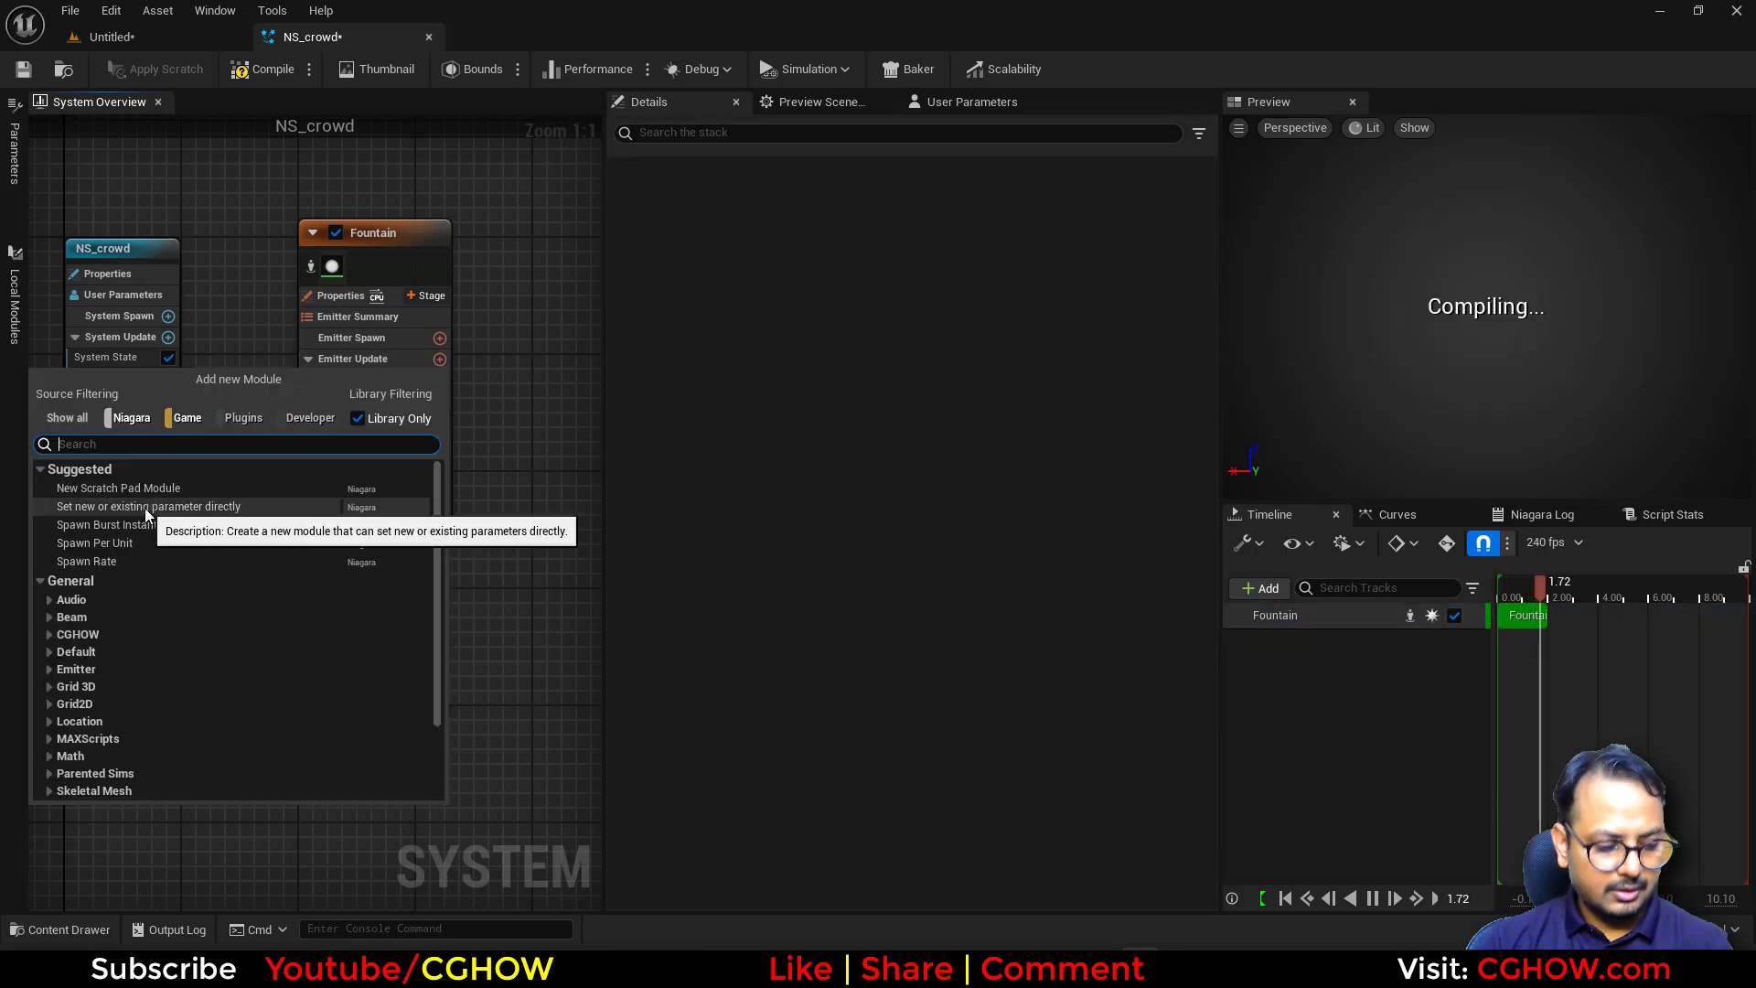
type("gri")
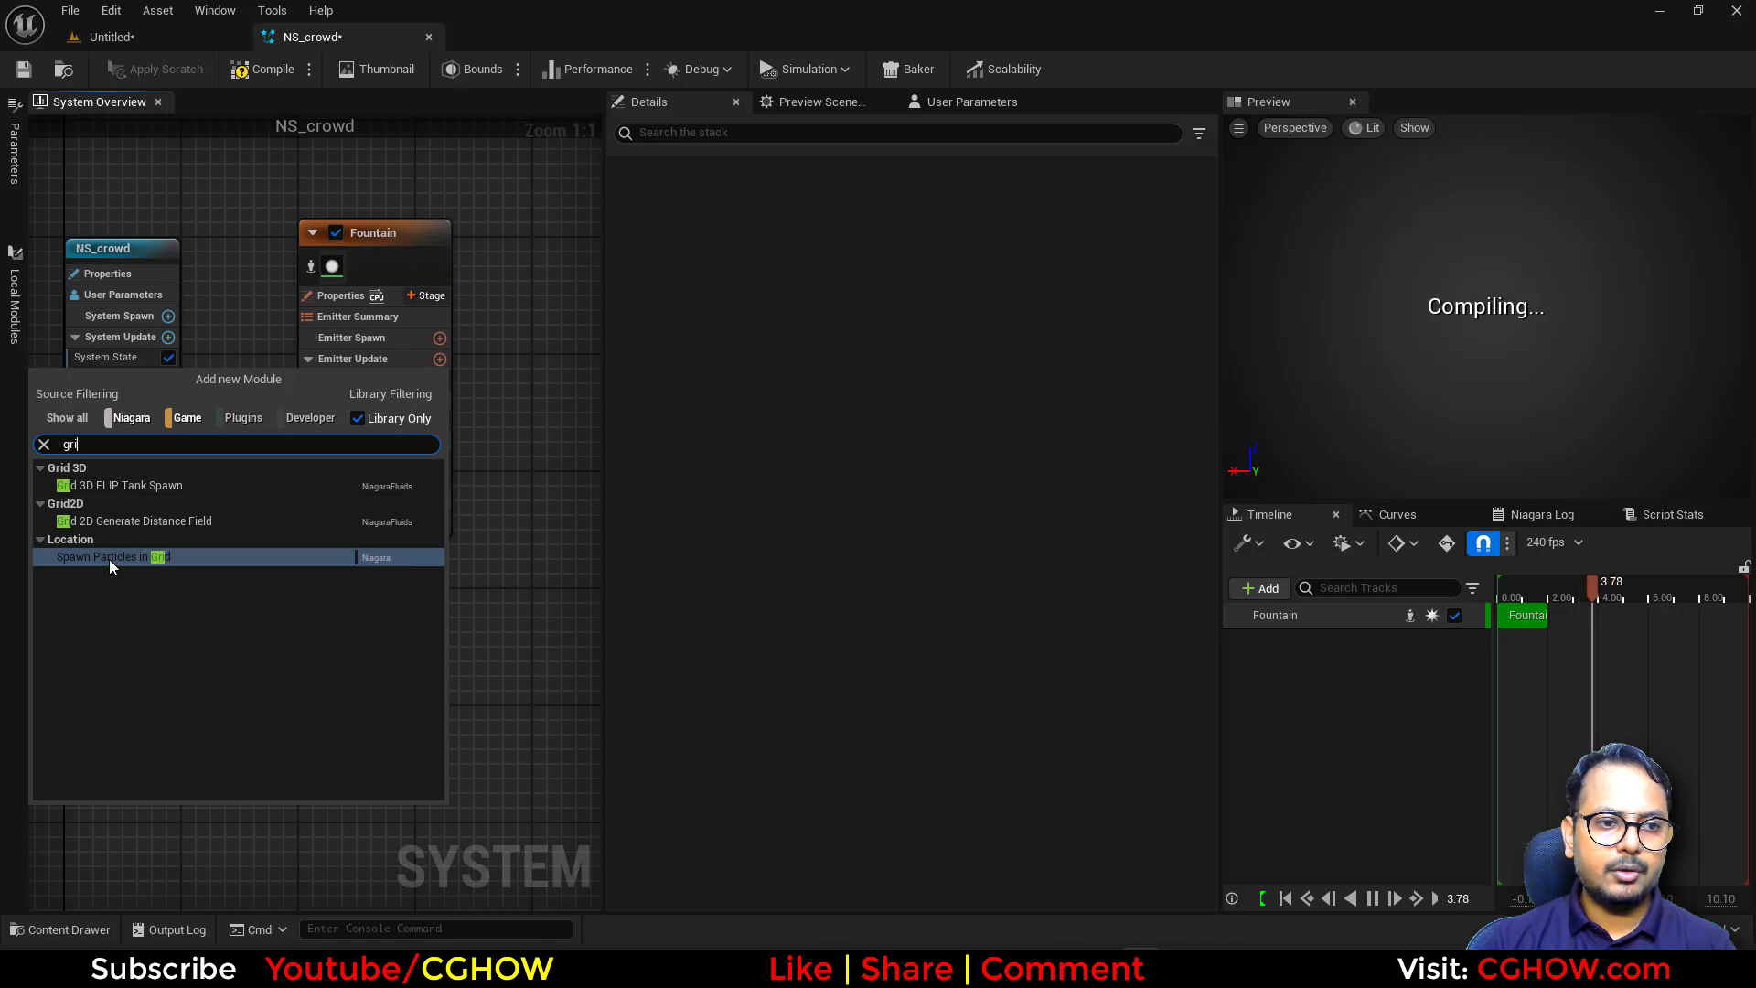
left_click(108, 558)
left_click(1154, 281)
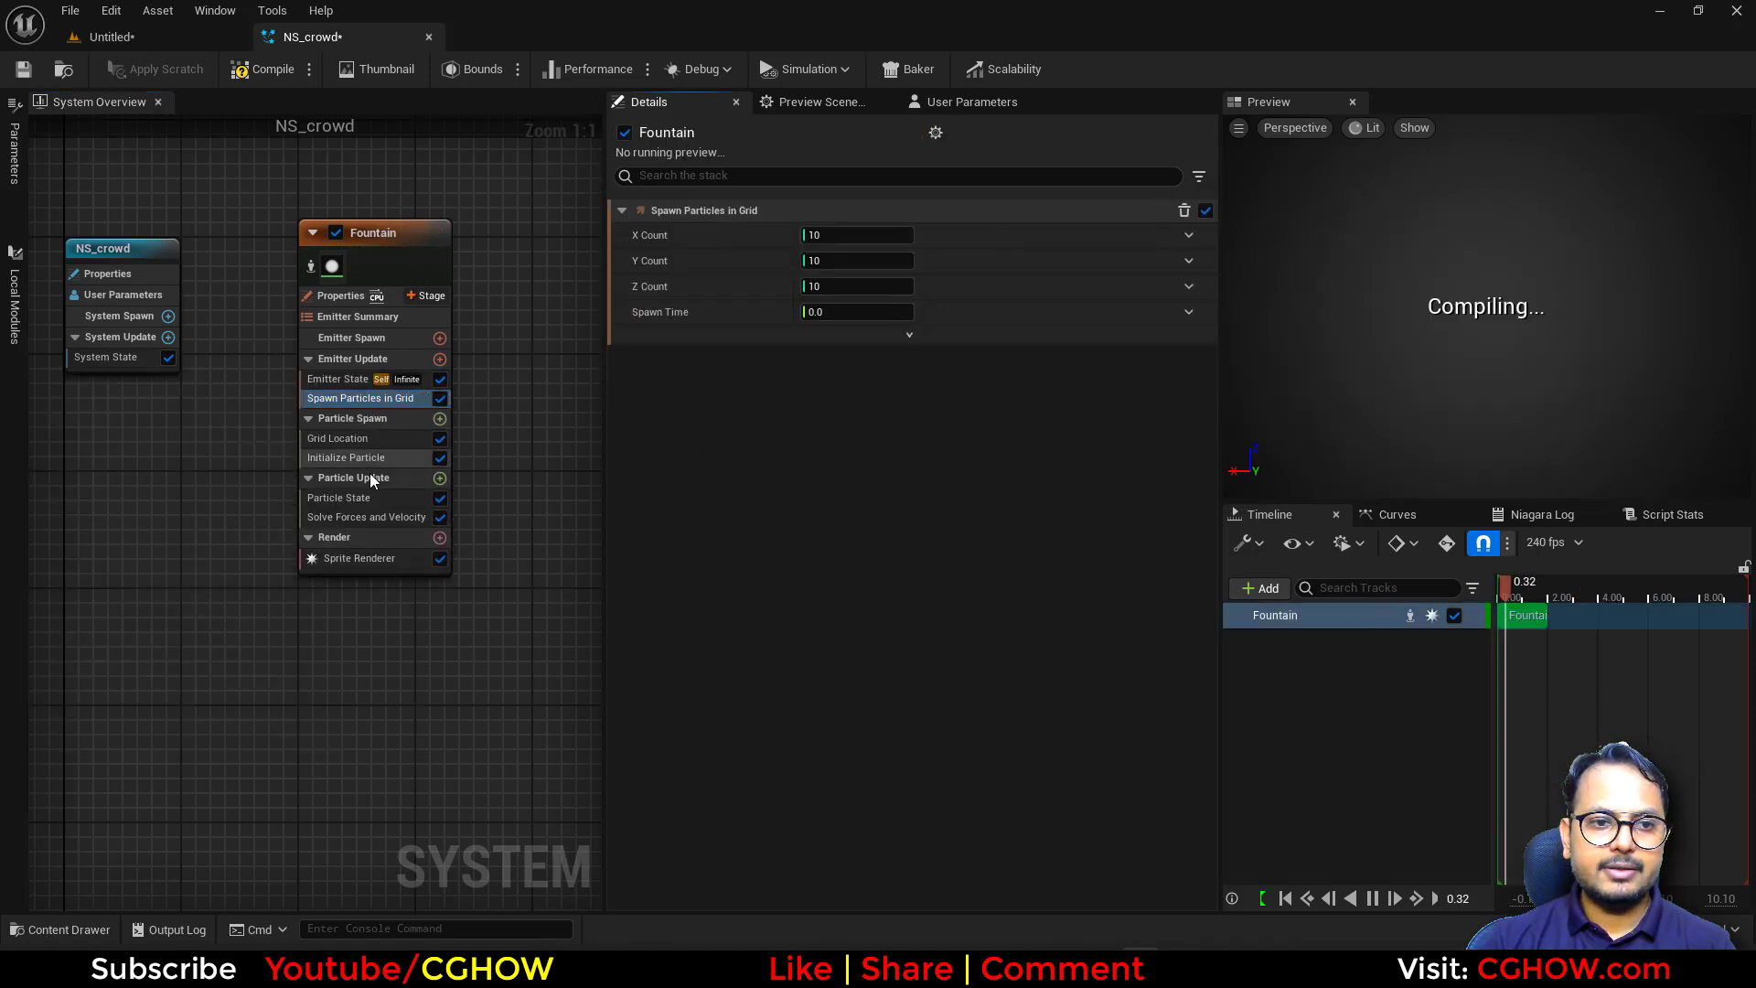
left_click(353, 438)
left_click_drag(348, 471, 350, 467)
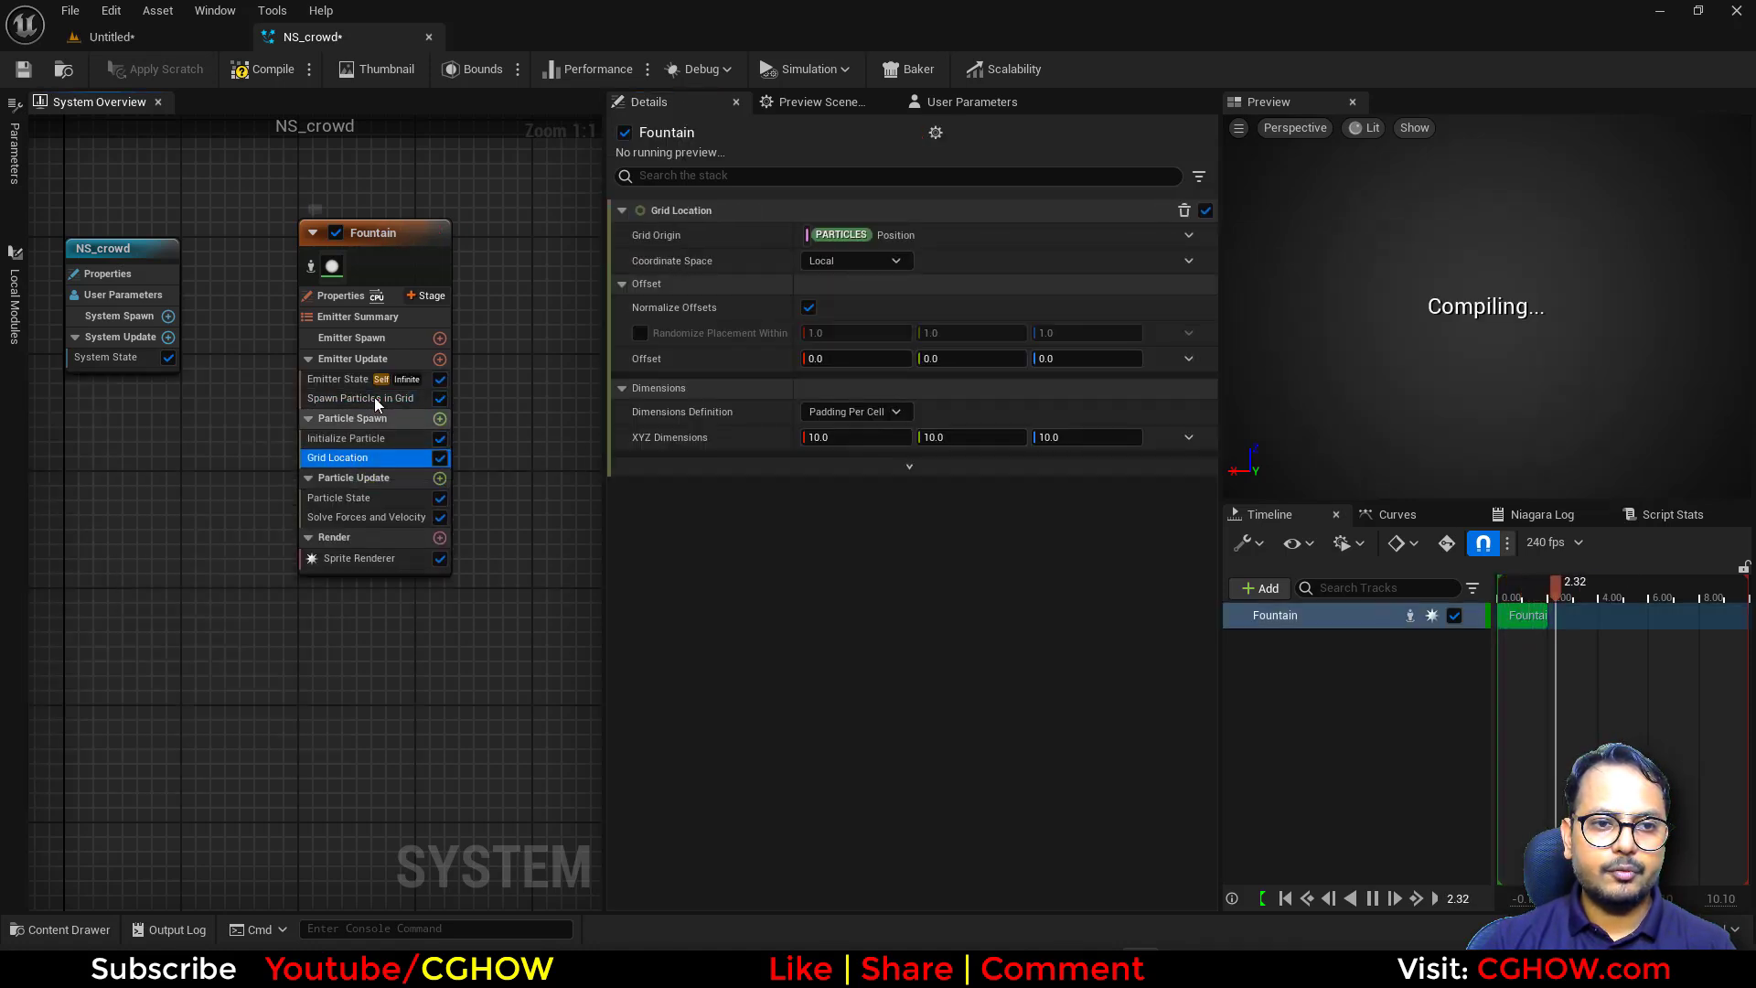
Set the Z Count of Spawn Particles in Grid to 0 for a flat particle grid.
left_click(366, 398)
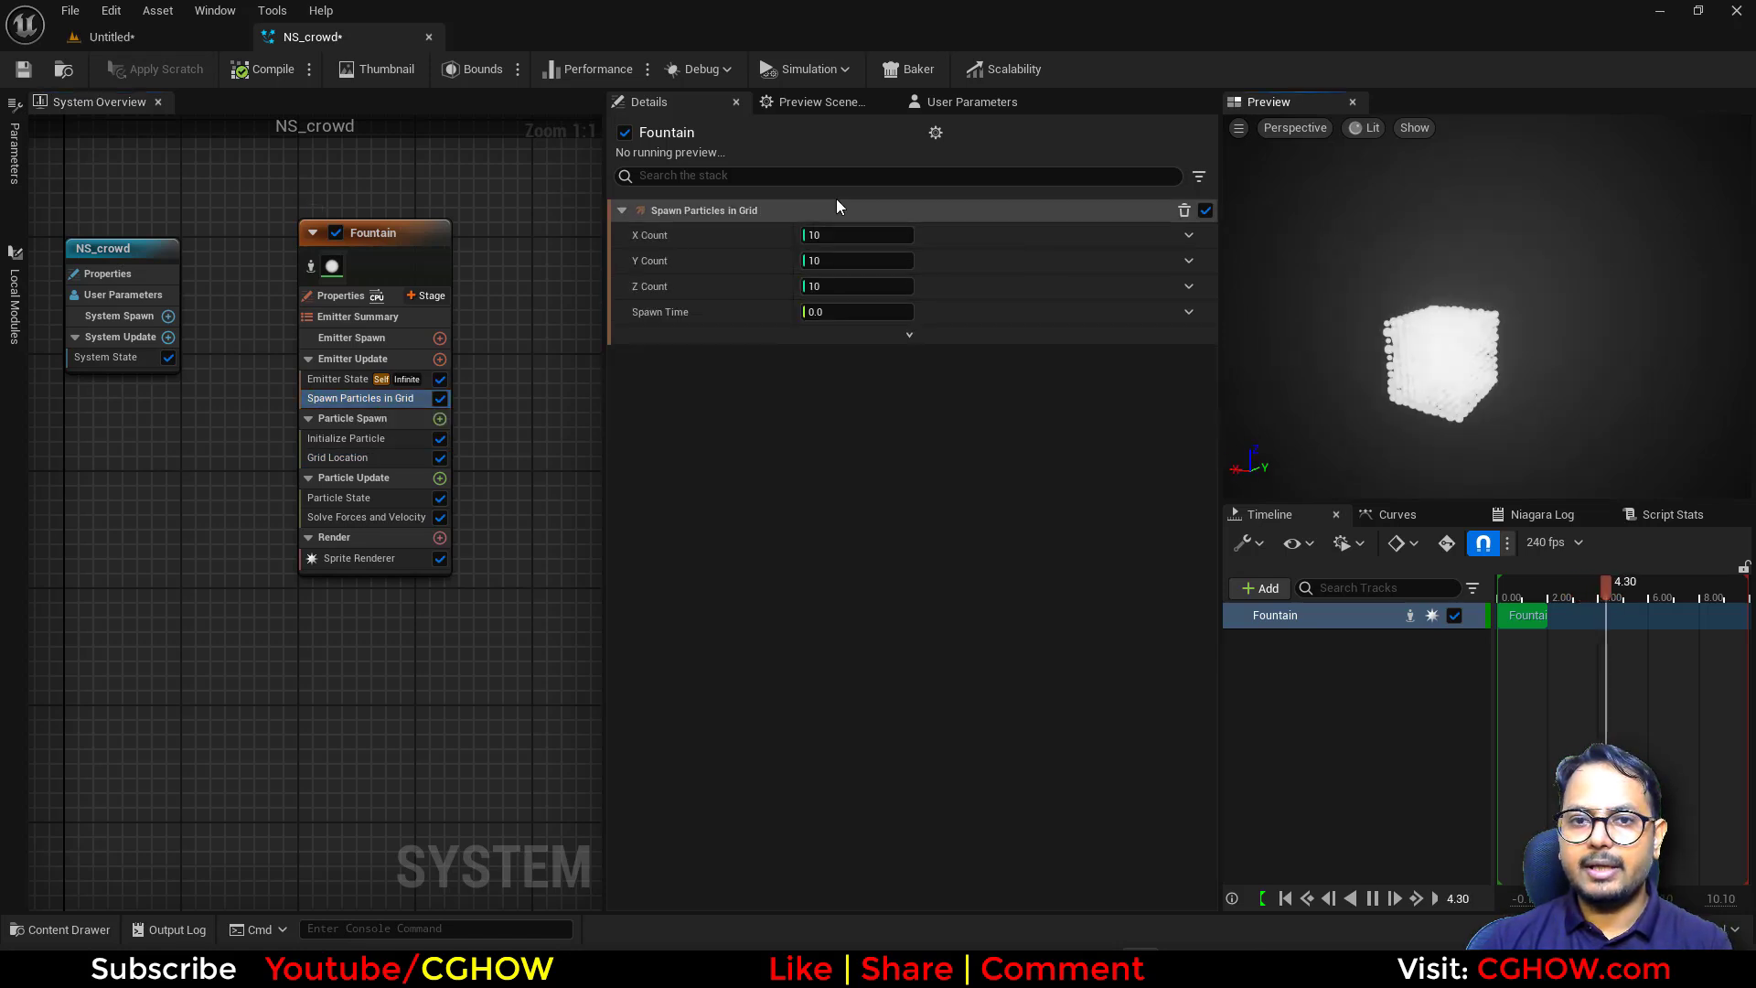
left_click(839, 226)
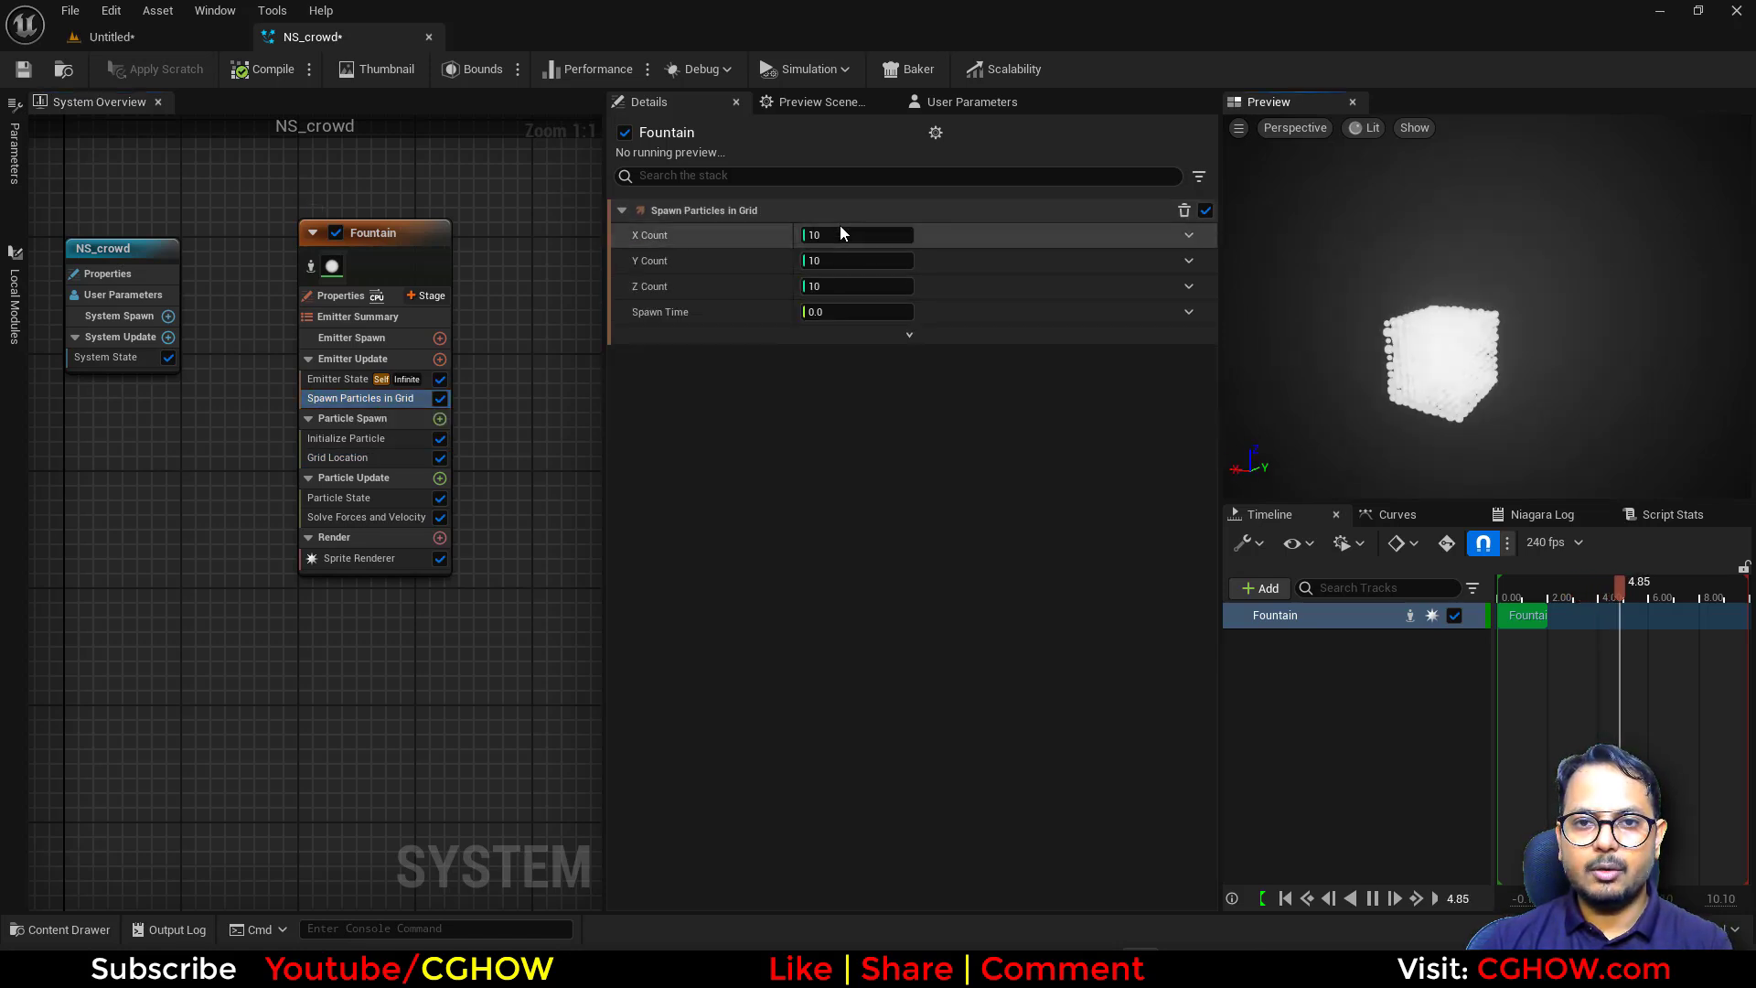
left_click(854, 286)
type("0")
key("Return")
middle_click_drag(1443, 356, 1527, 331)
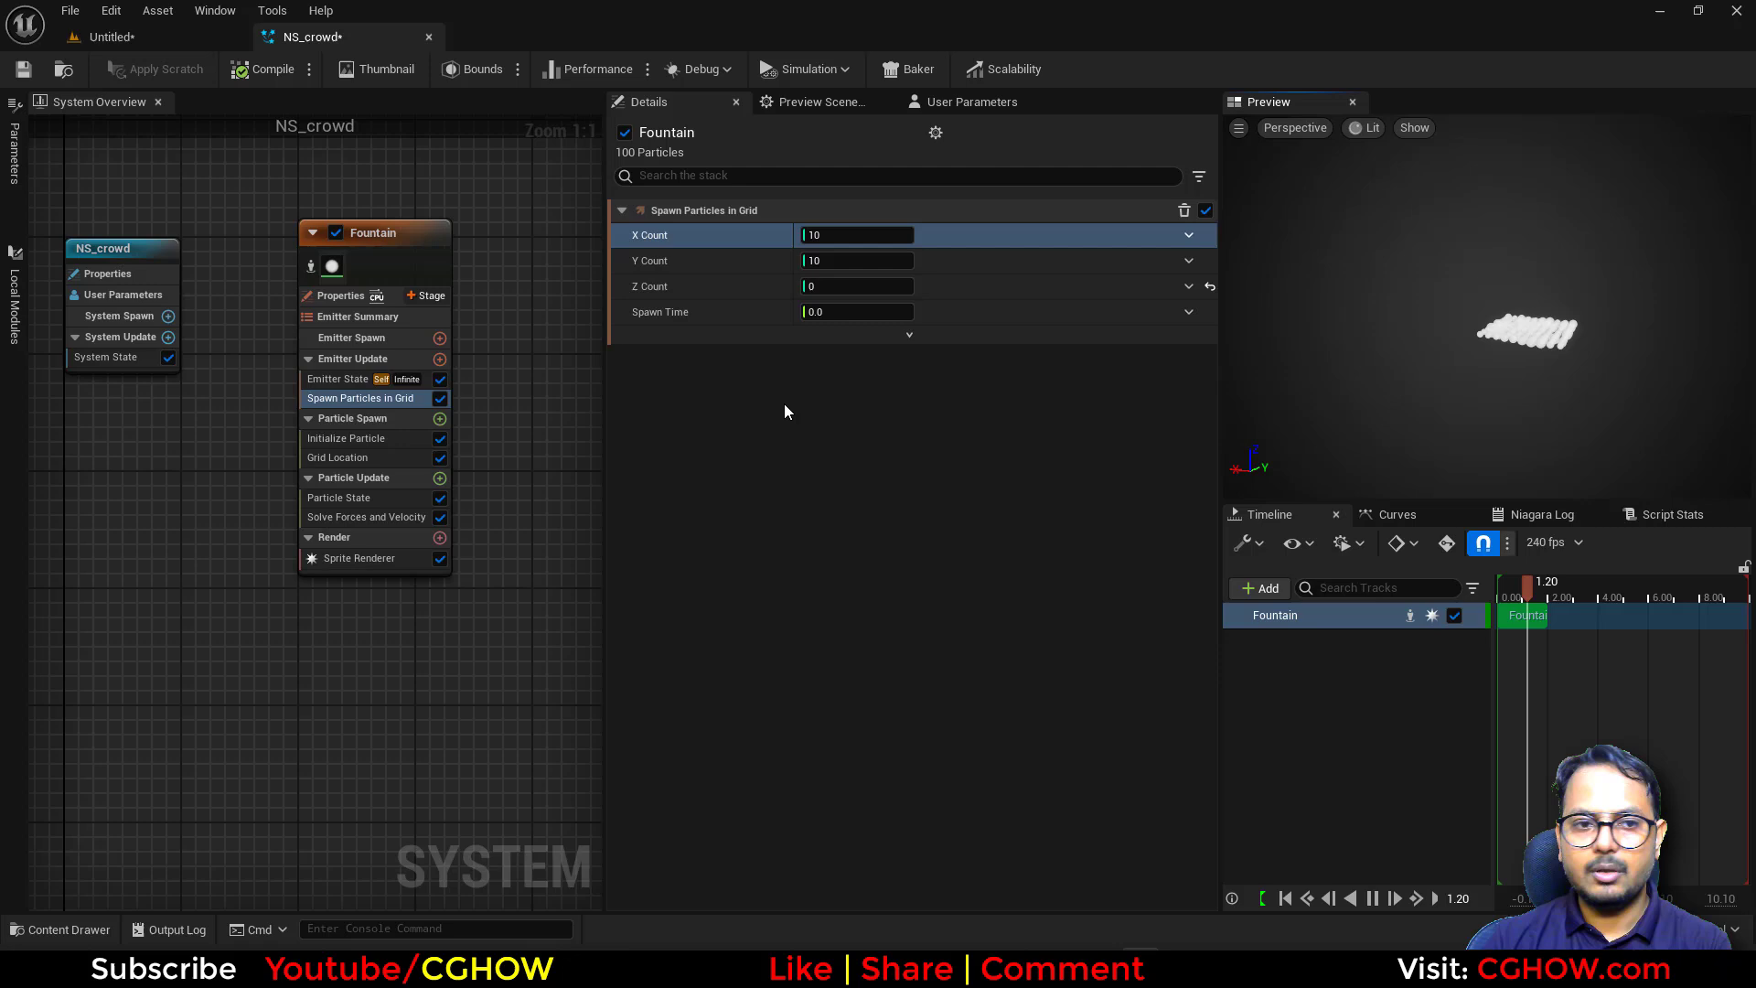
Set the Emitter State's loop behavior to Once and disable killing particles when their lifetime has elapsed in Particle State.
left_click(340, 376)
left_click(886, 332)
left_click(371, 503)
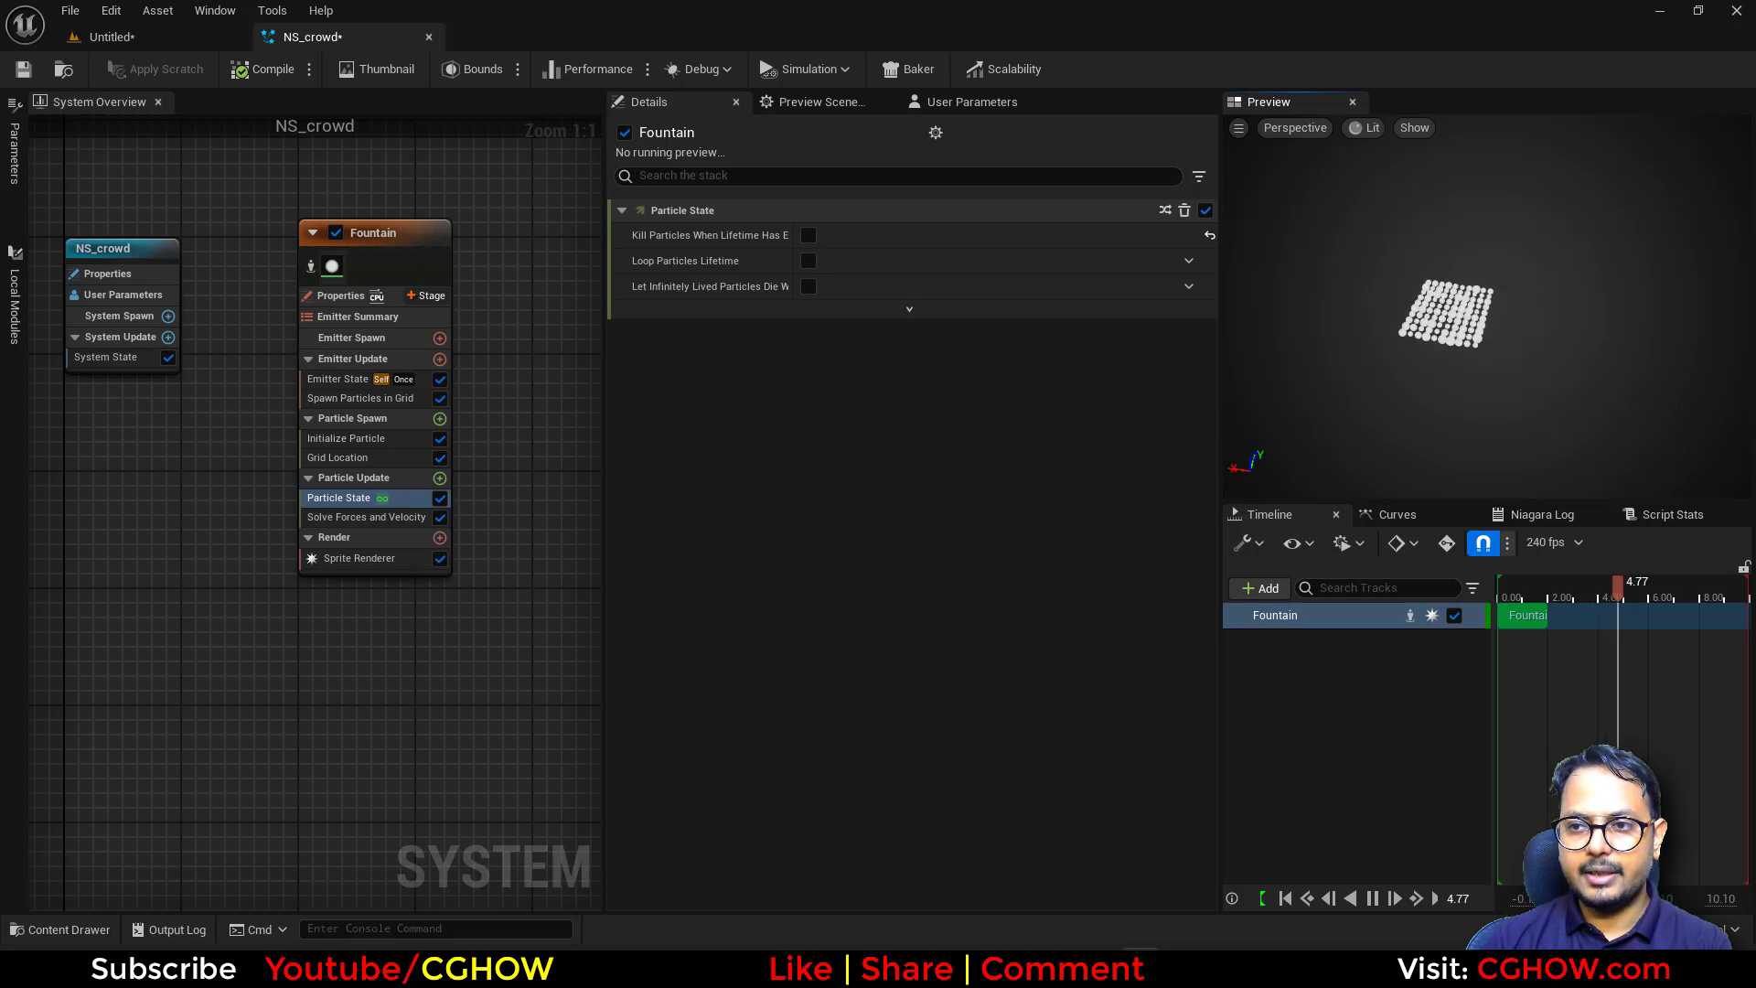
Set the Grid Location module's XYZ Dimensions to 100, 100 and 100.
left_click(336, 455)
left_click(837, 438)
type("100")
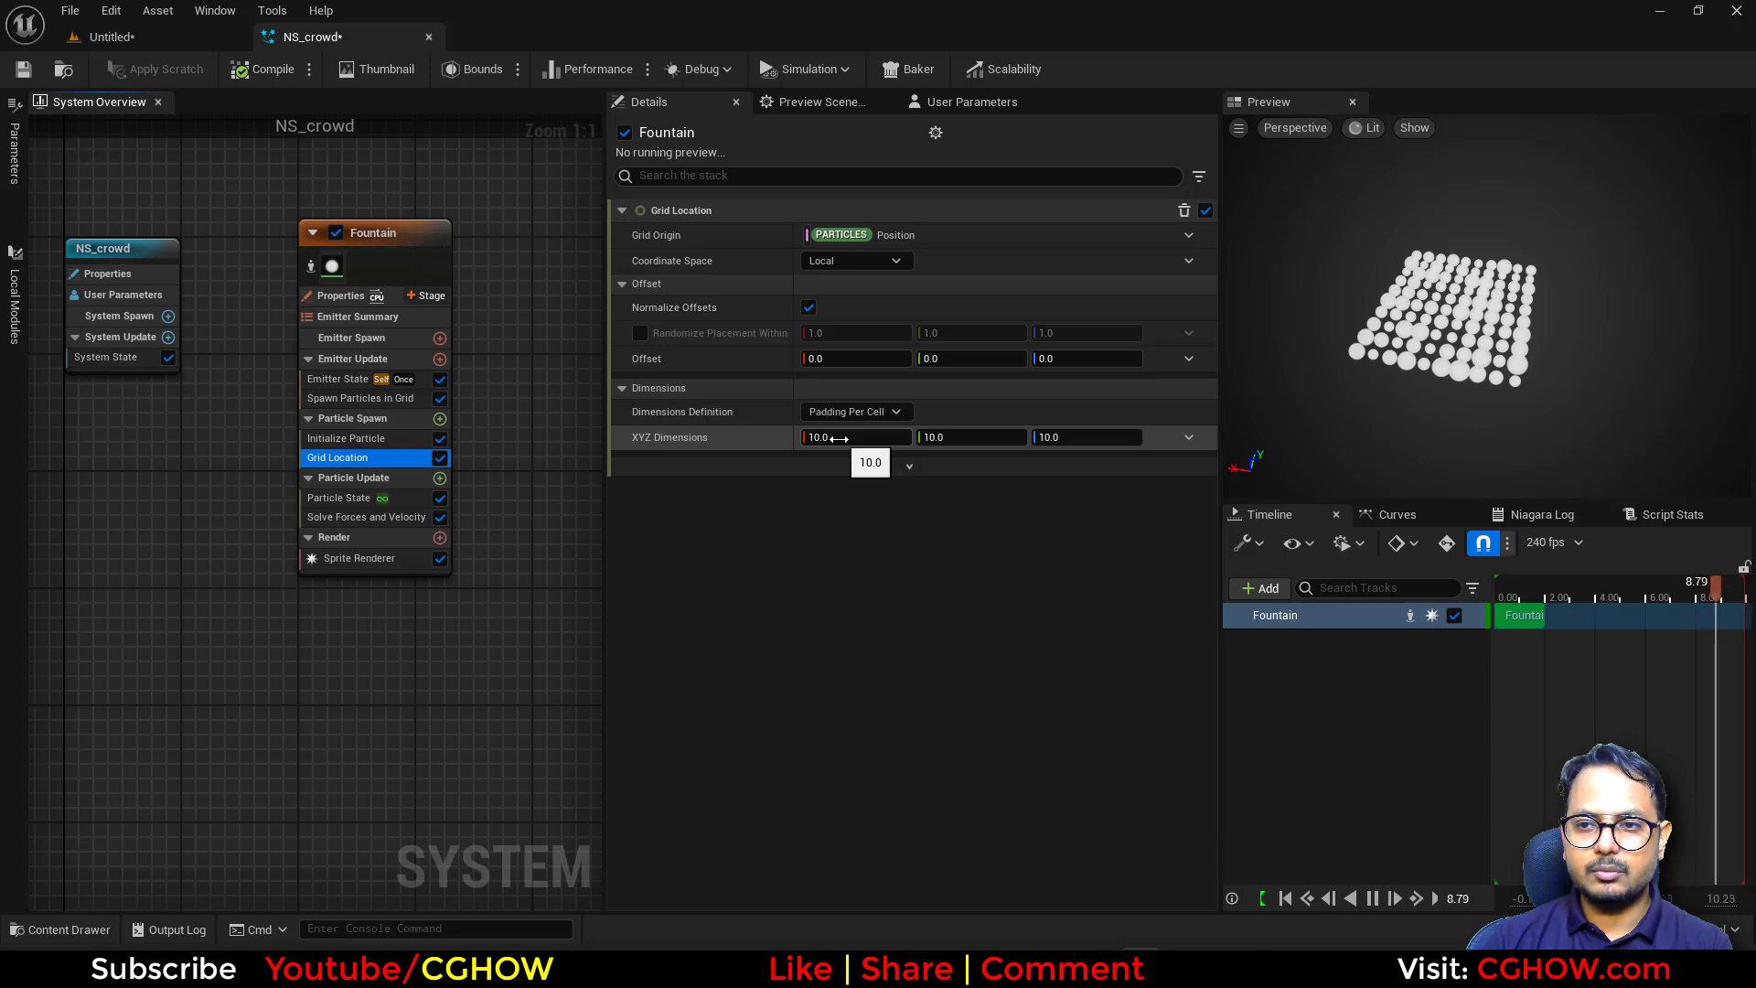
key("Return")
key("Tab")
type("1")
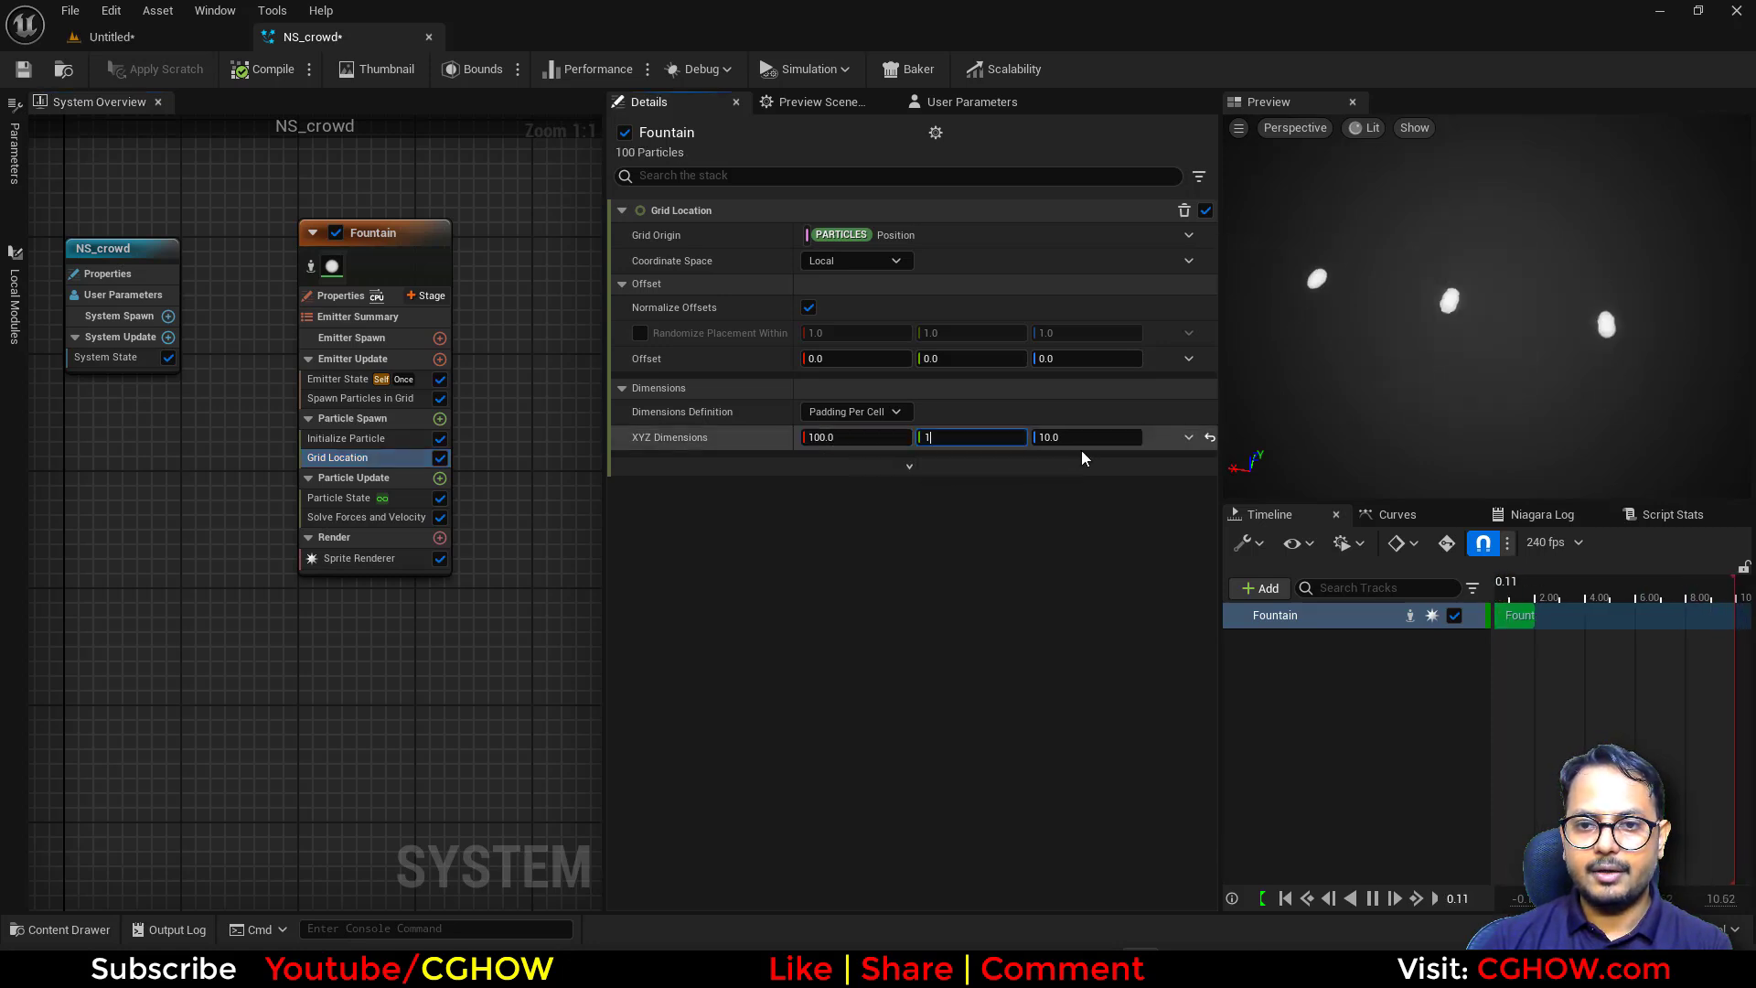
left_click(1103, 445)
type("100")
key("Return")
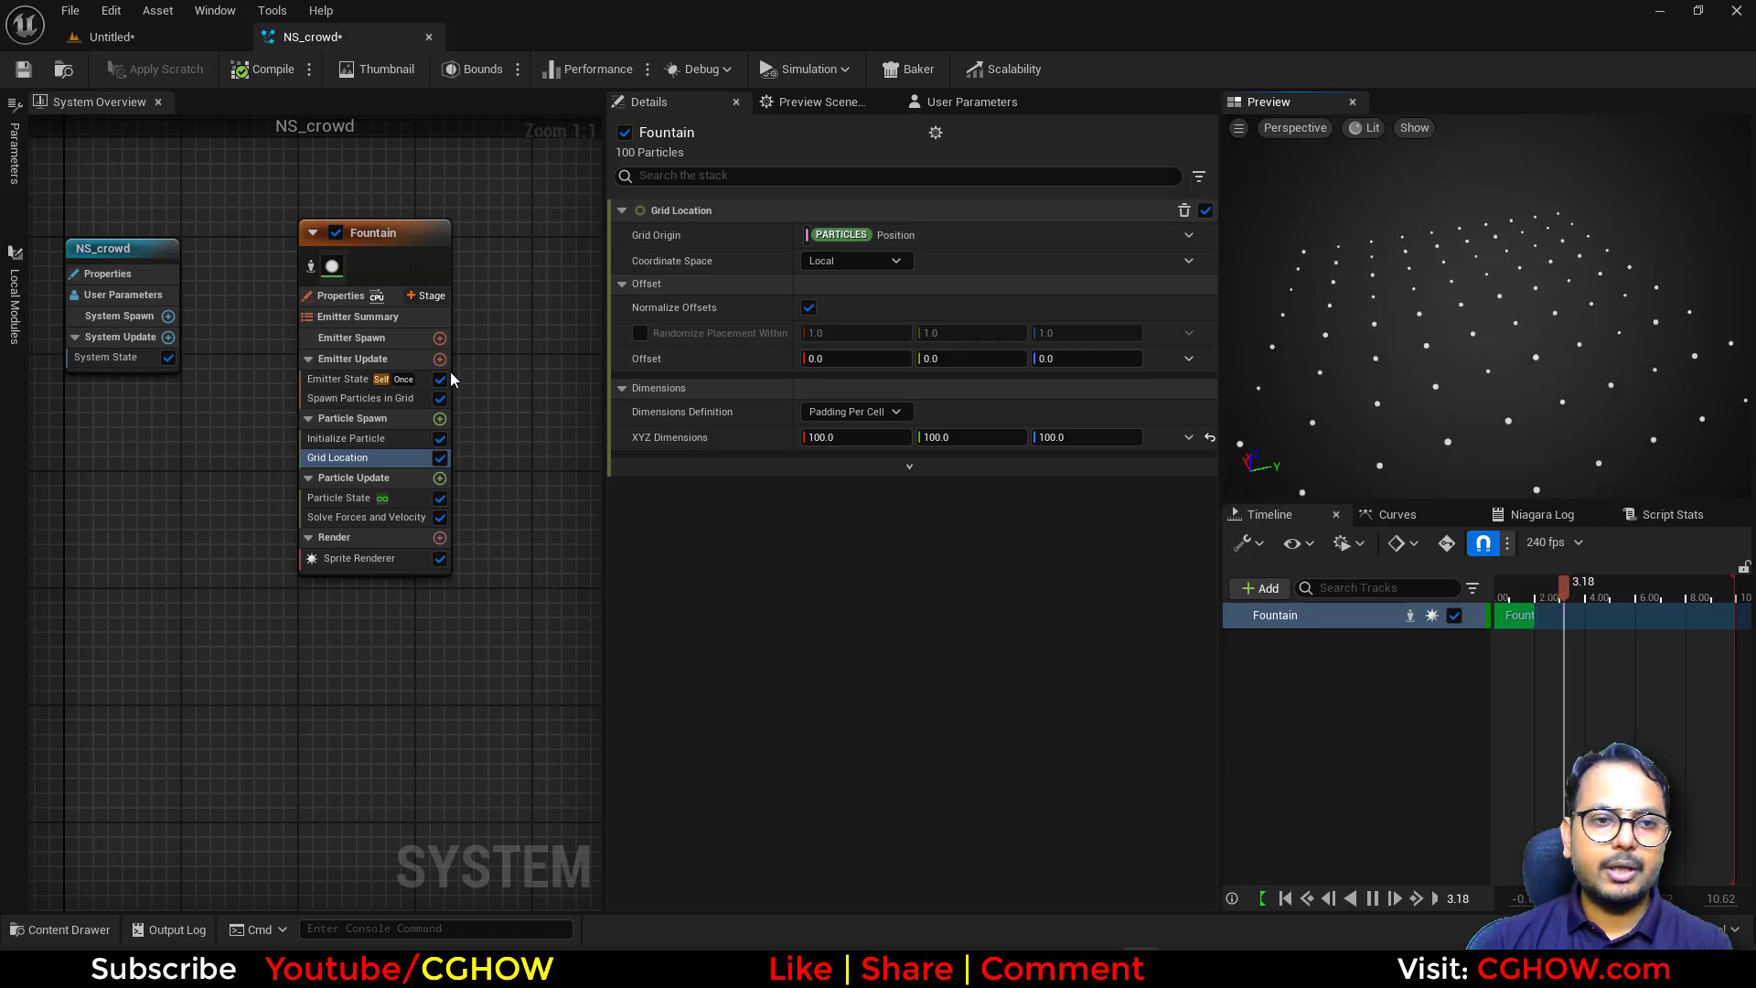
Set both the X Count and Y Count of Spawn Particles in Grid to 5.
left_click(366, 398)
left_click(828, 235)
type("5")
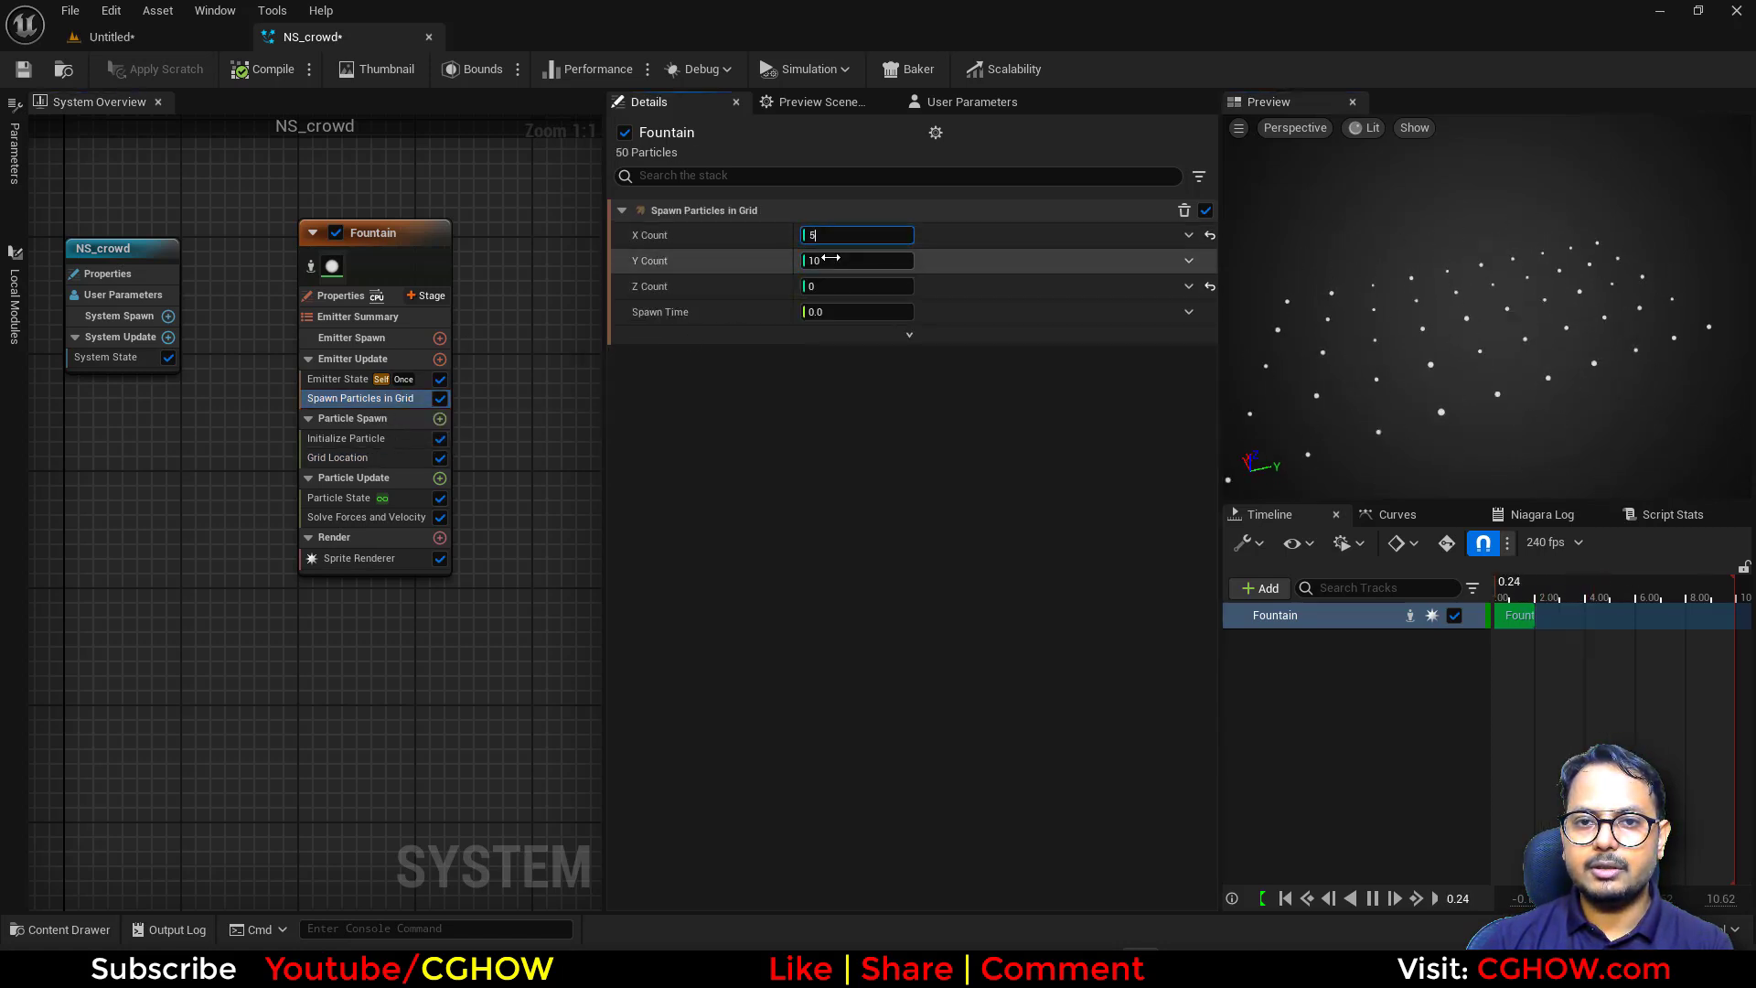
key("Return")
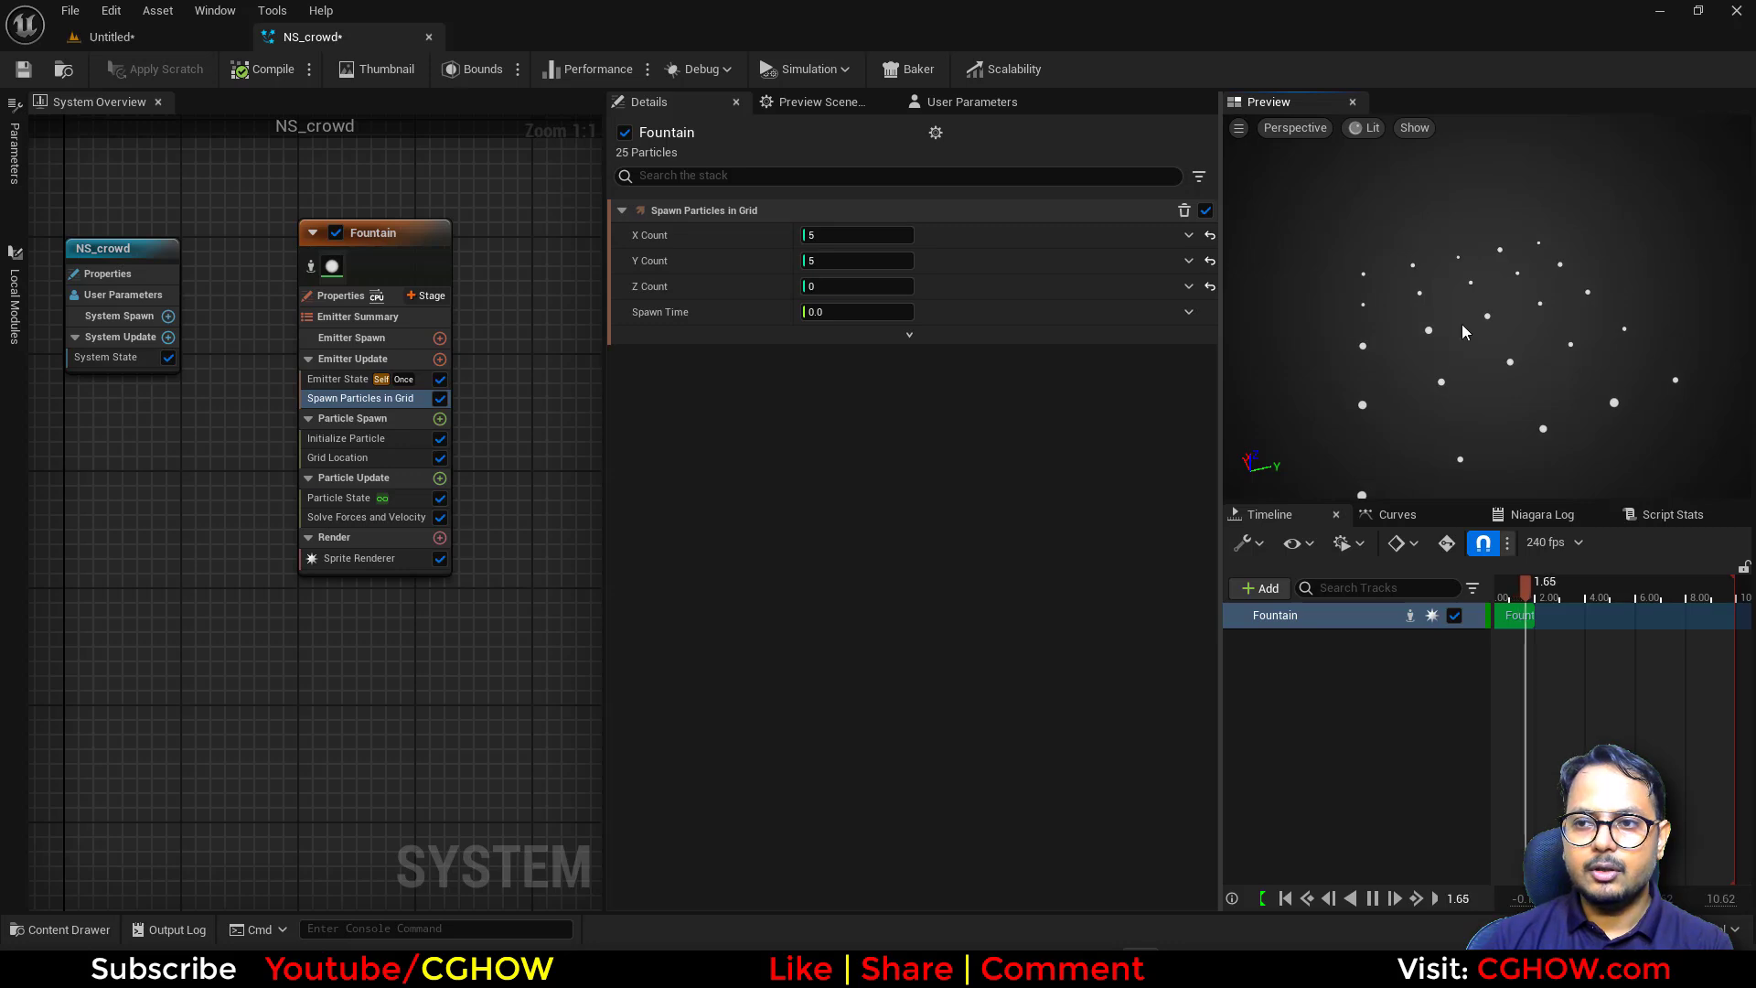
Add a Component Renderer to the Fountain emitter and set its component type to SkeletalMeshComponent.
left_click(357, 562)
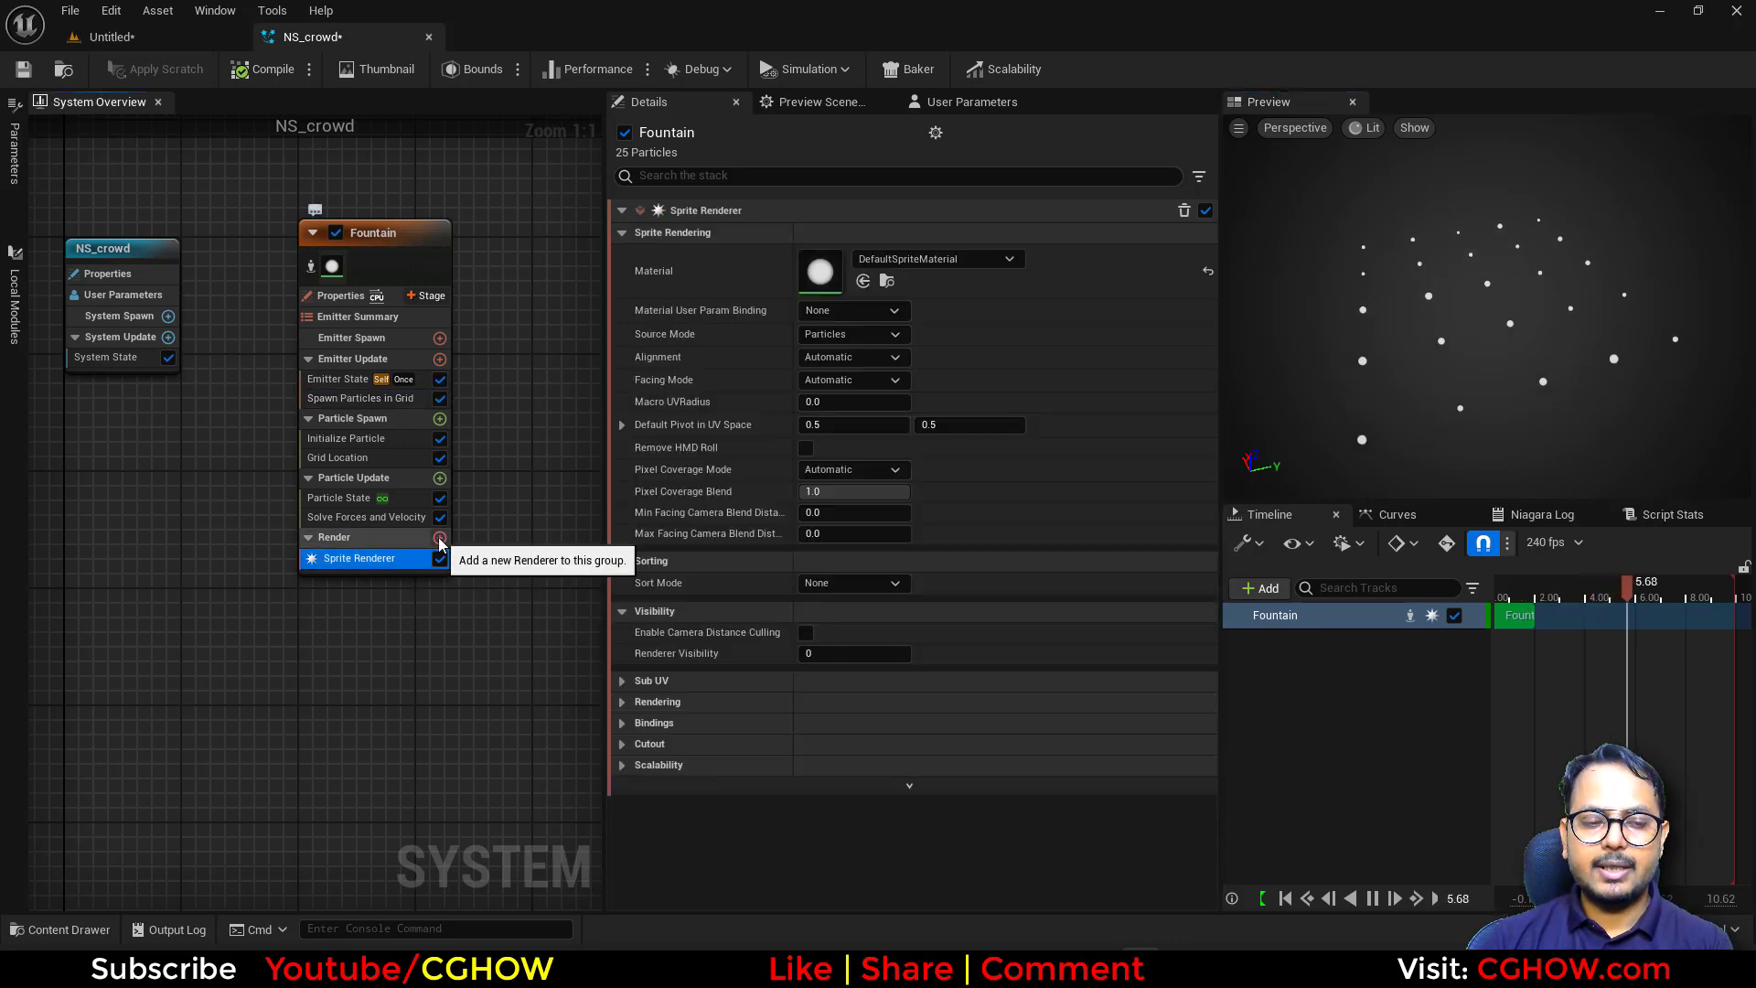
left_click(439, 538)
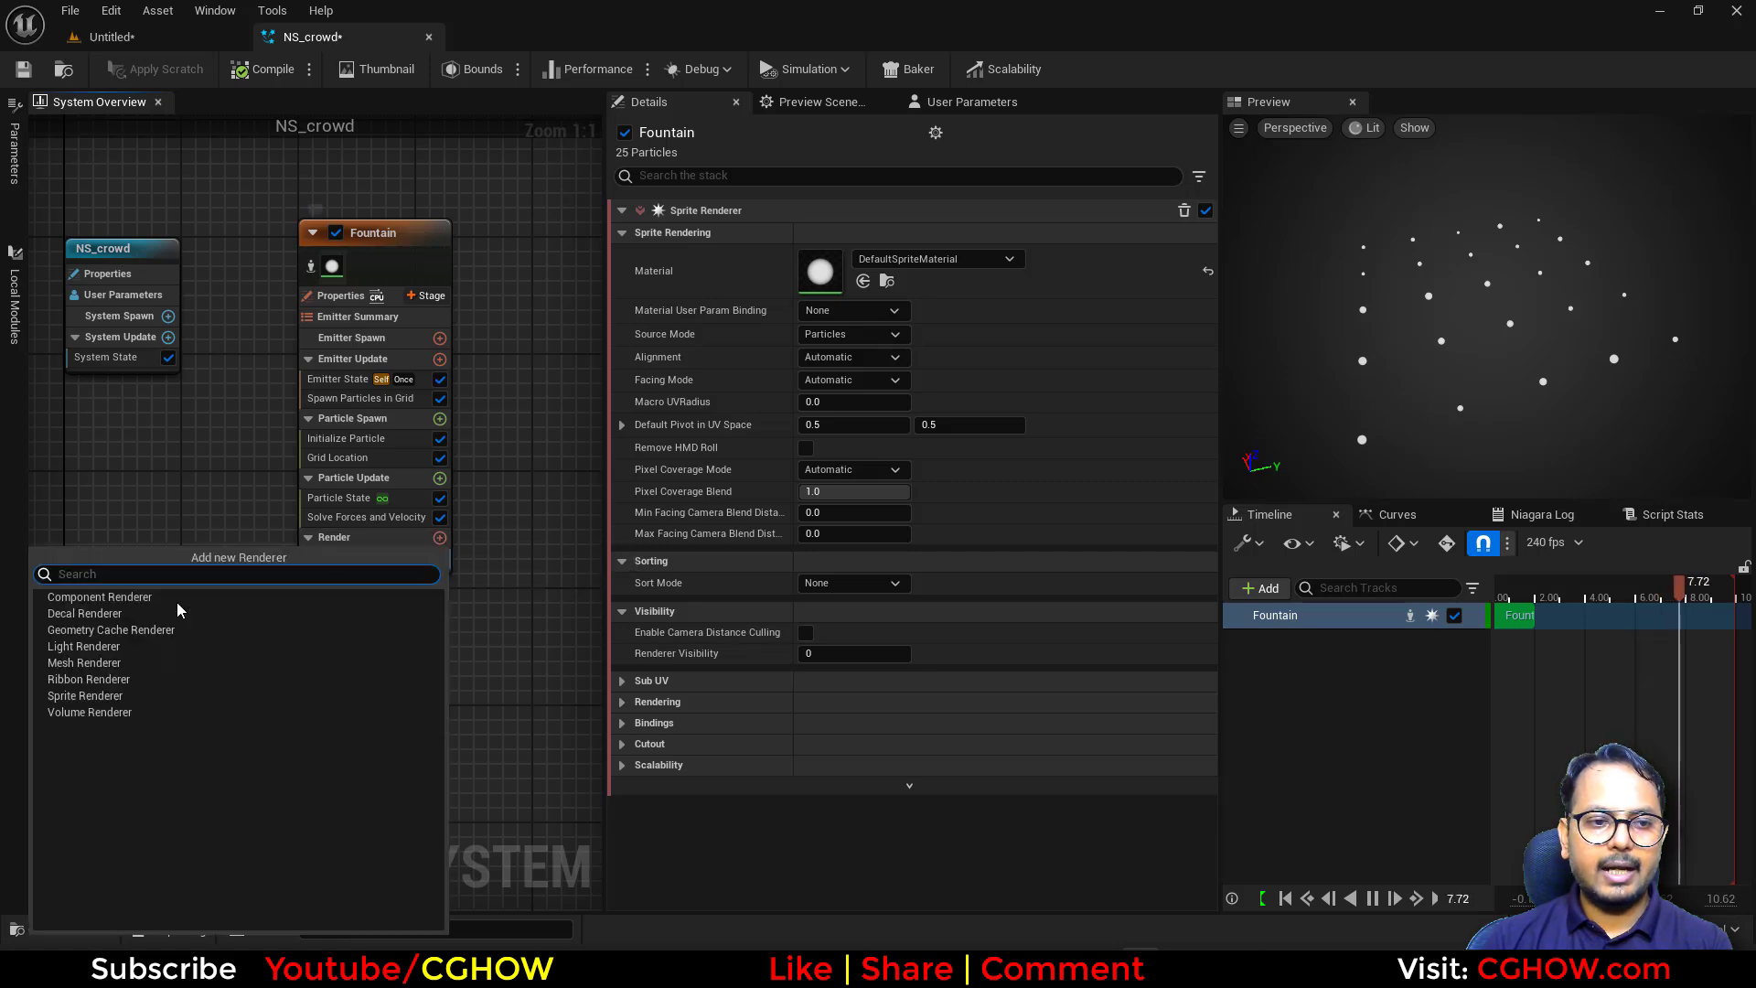
left_click(109, 600)
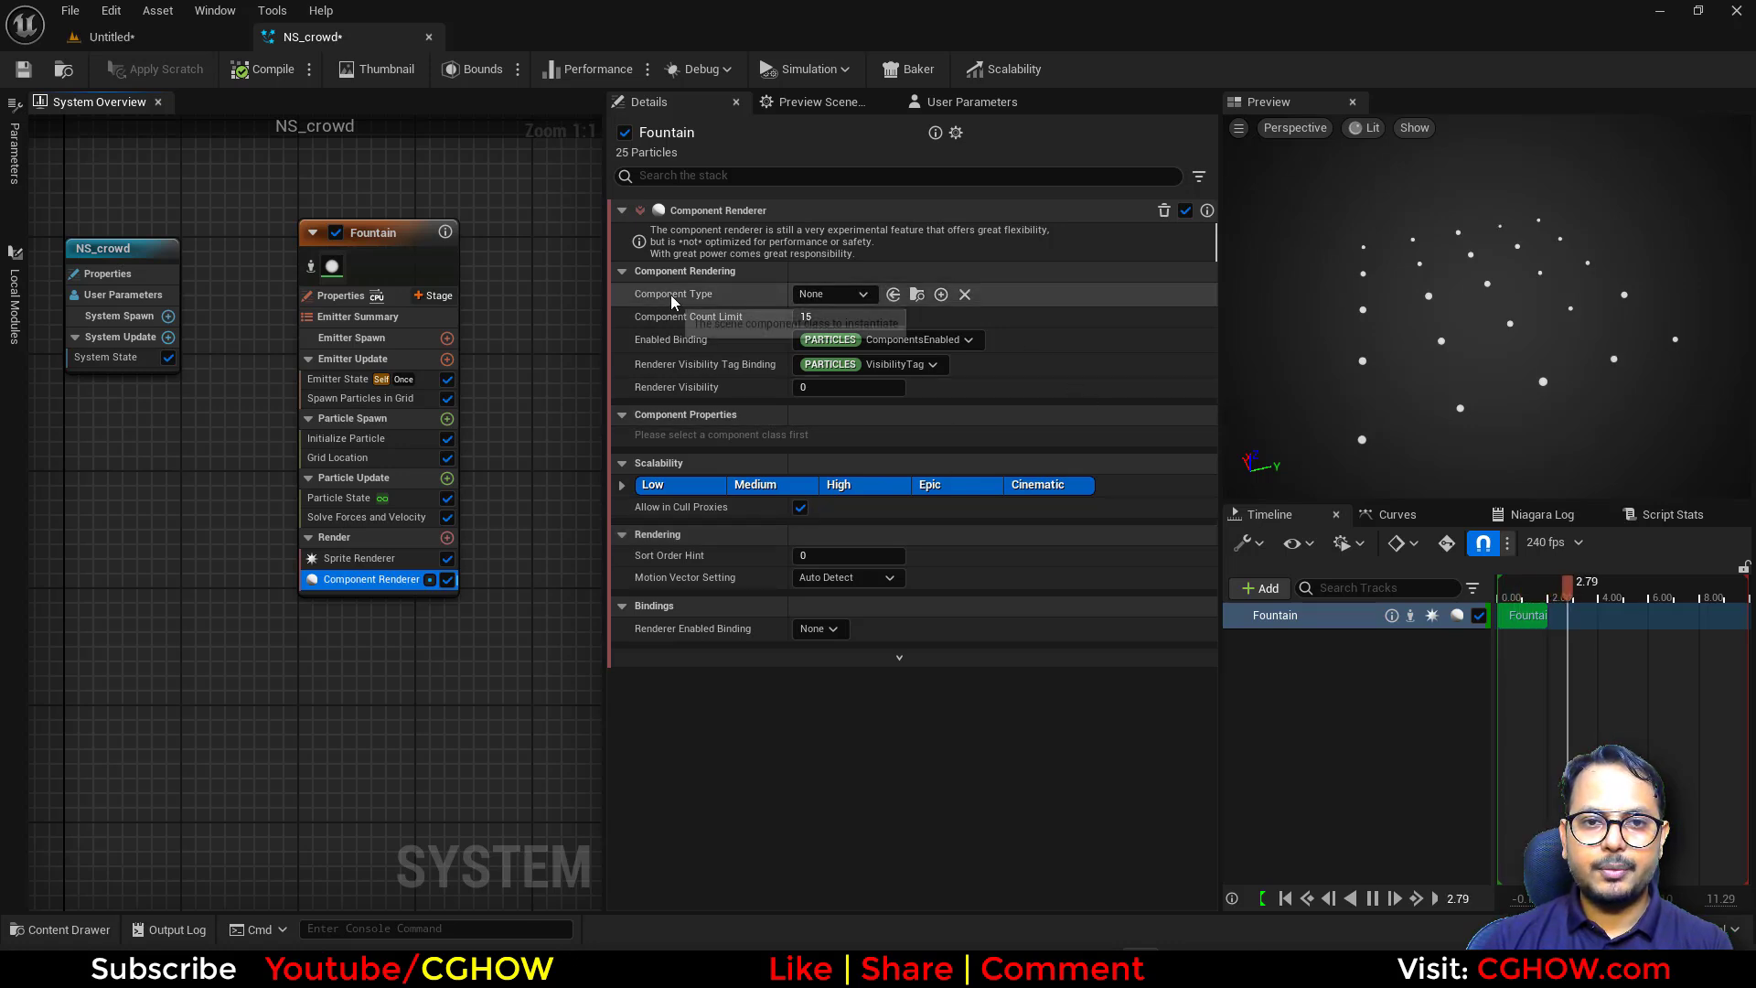
left_click(868, 295)
type("skel")
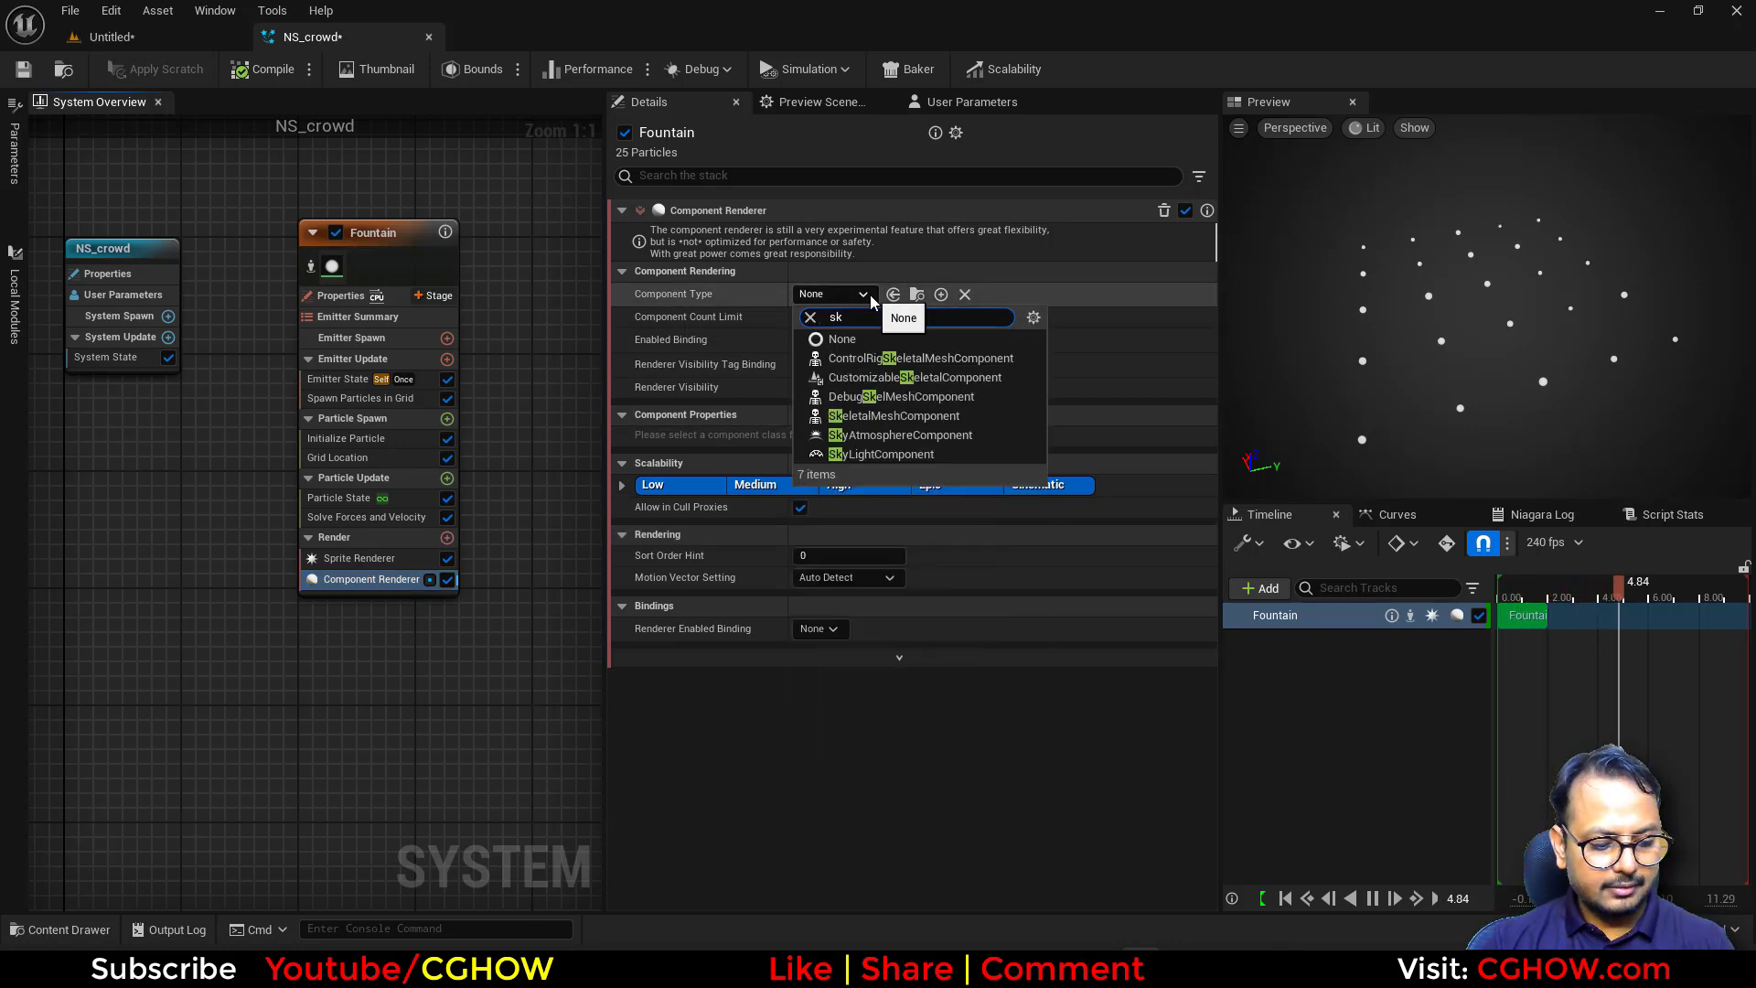
left_click(844, 417)
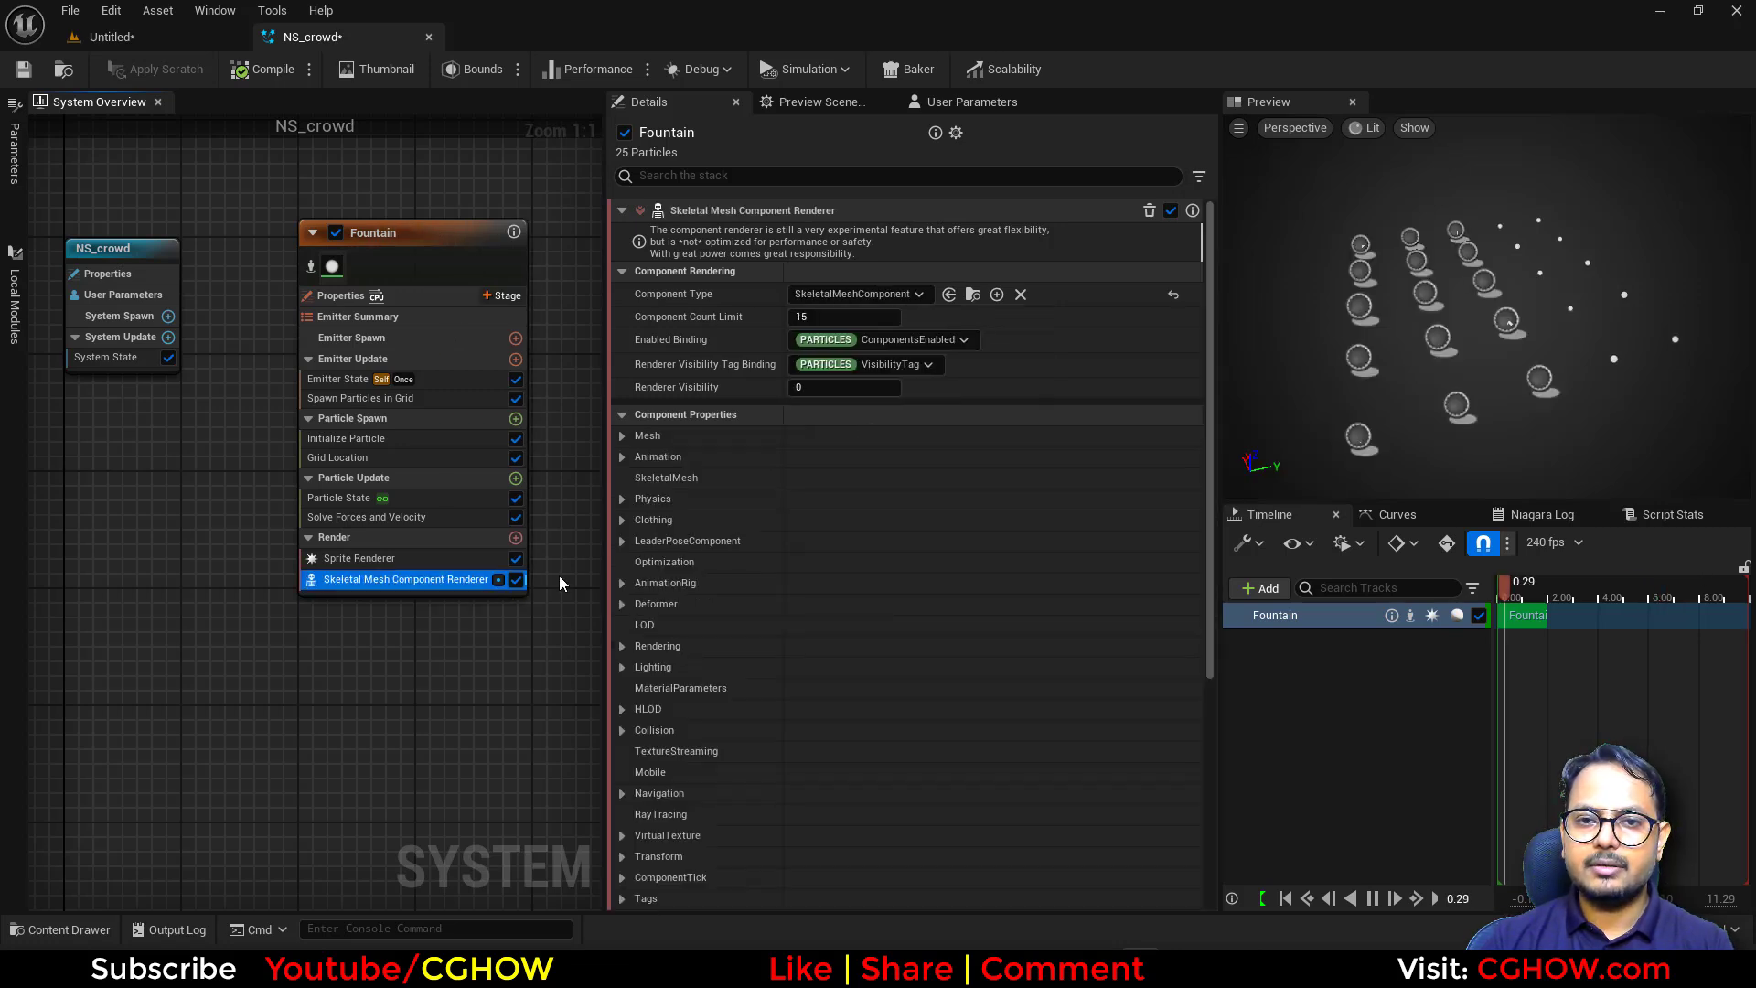
Assign the Jumping skeletal mesh from the random_animation folder as the component renderer's Skeletal Mesh Asset.
left_click(622, 436)
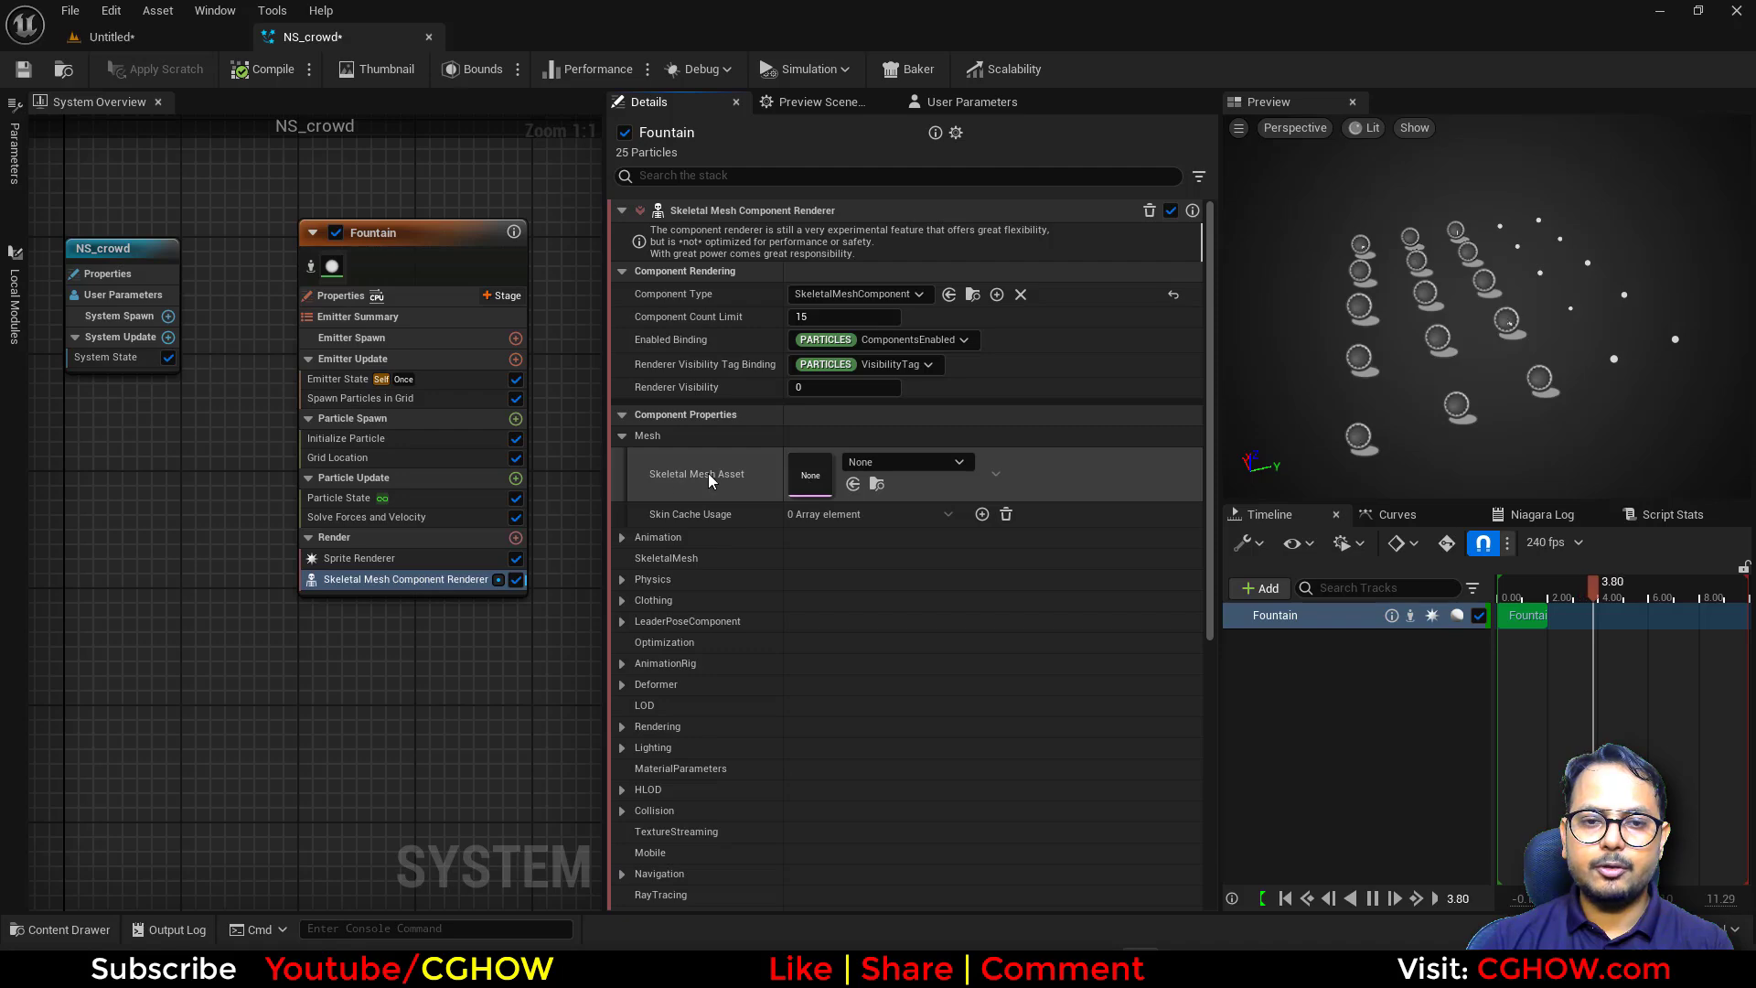
left_click(620, 536)
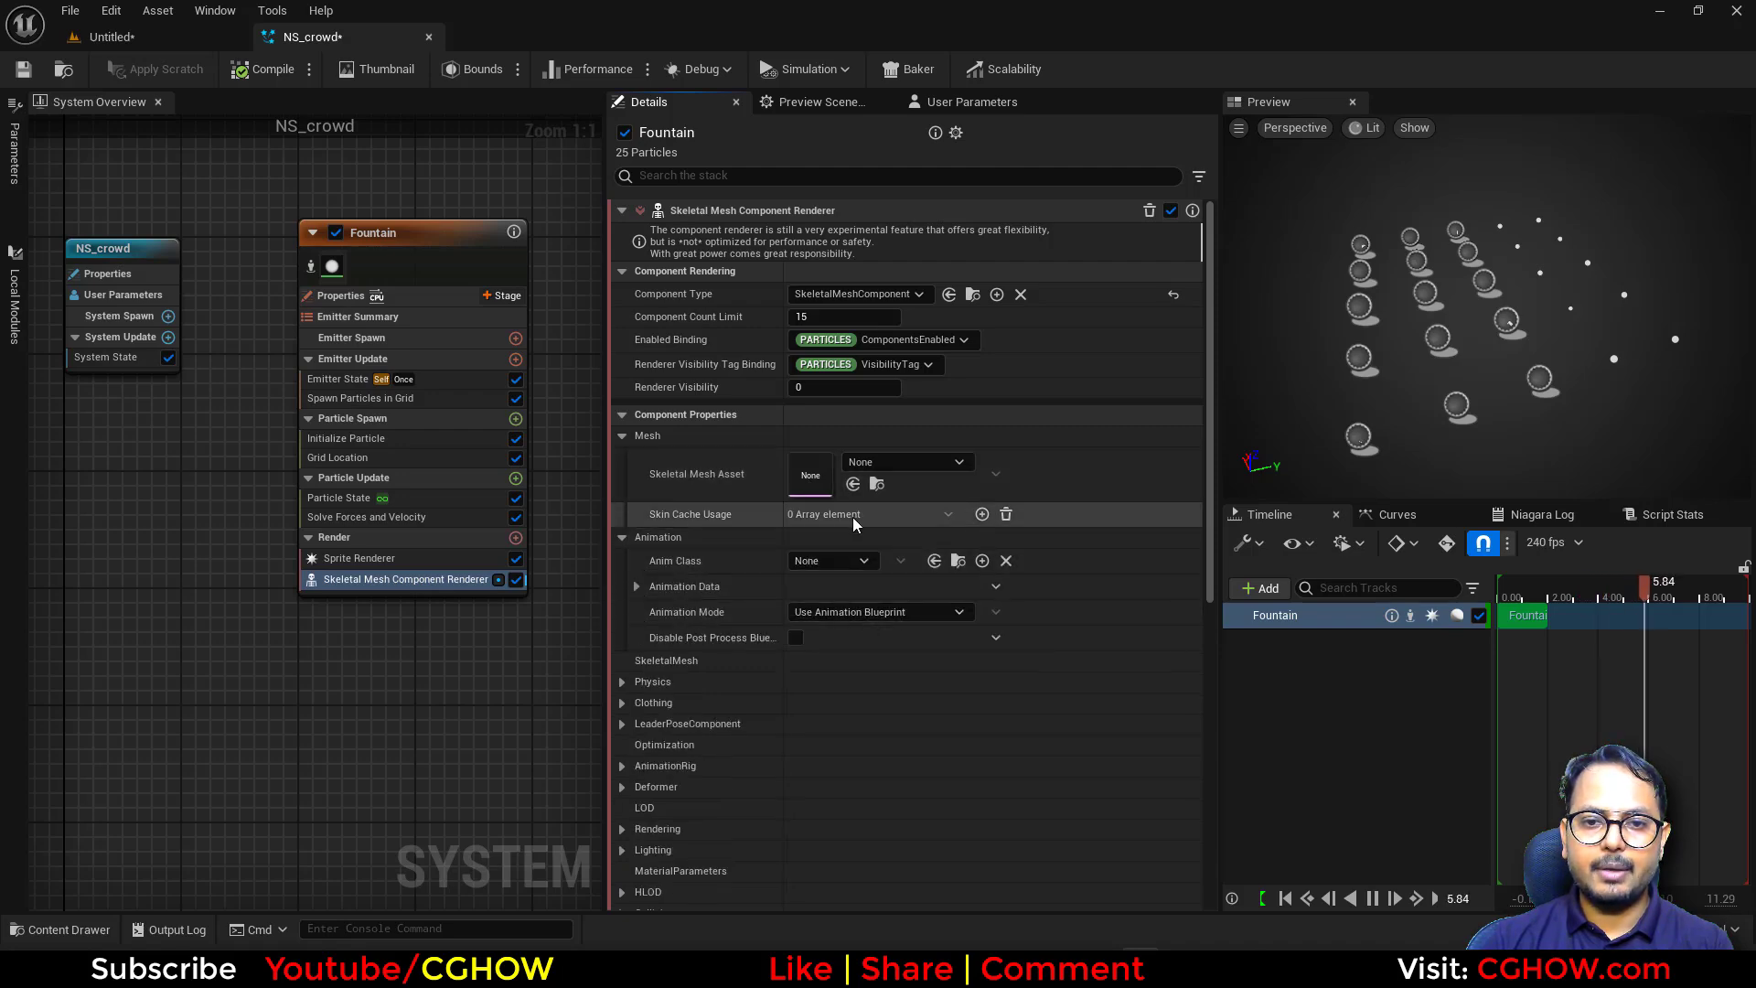
left_click(112, 36)
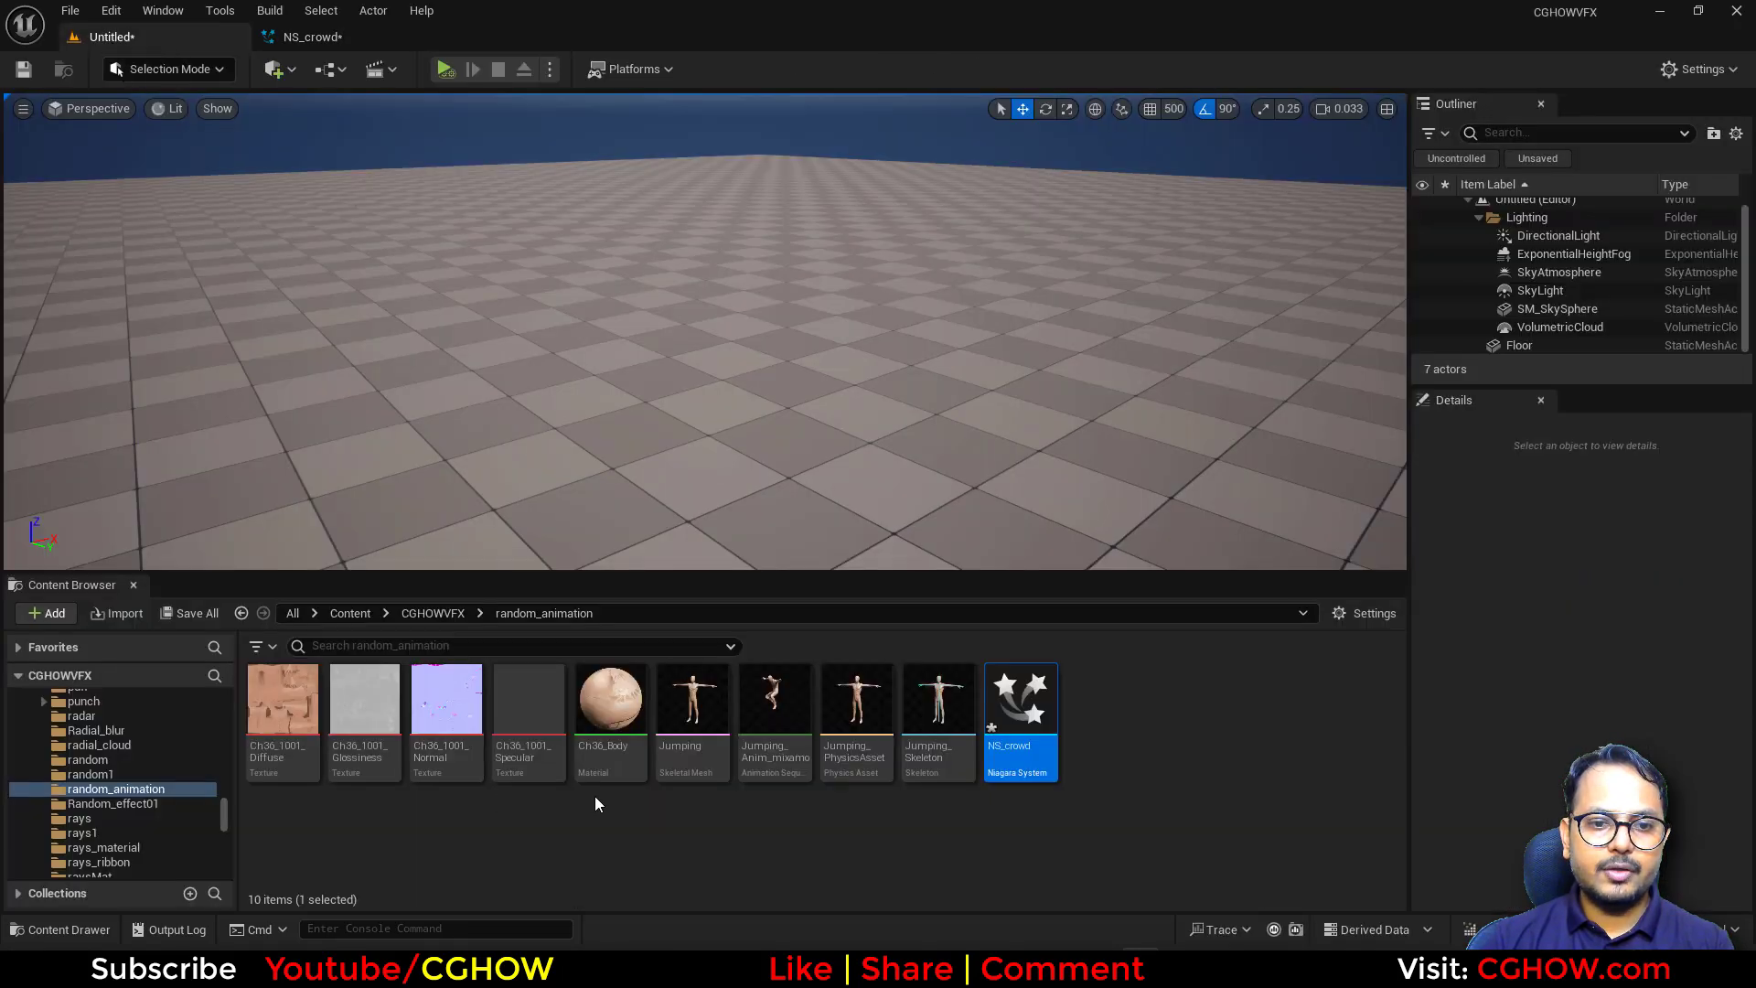
left_click(677, 709)
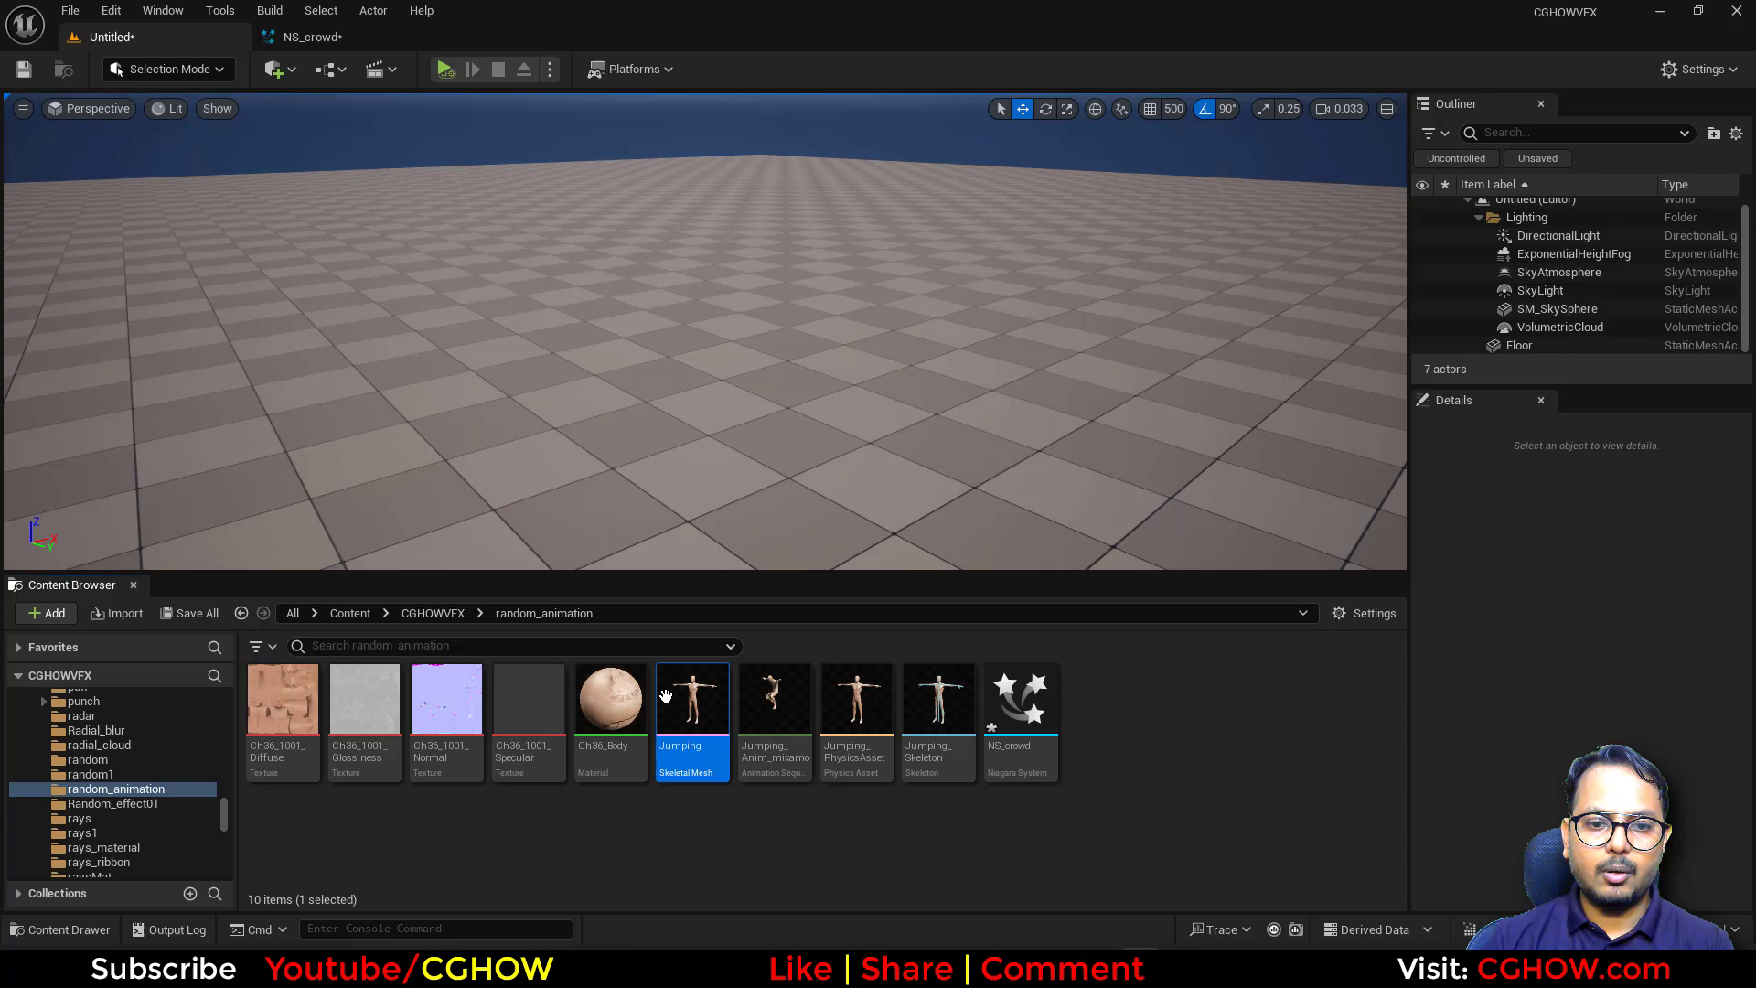
left_click(354, 41)
left_click(853, 482)
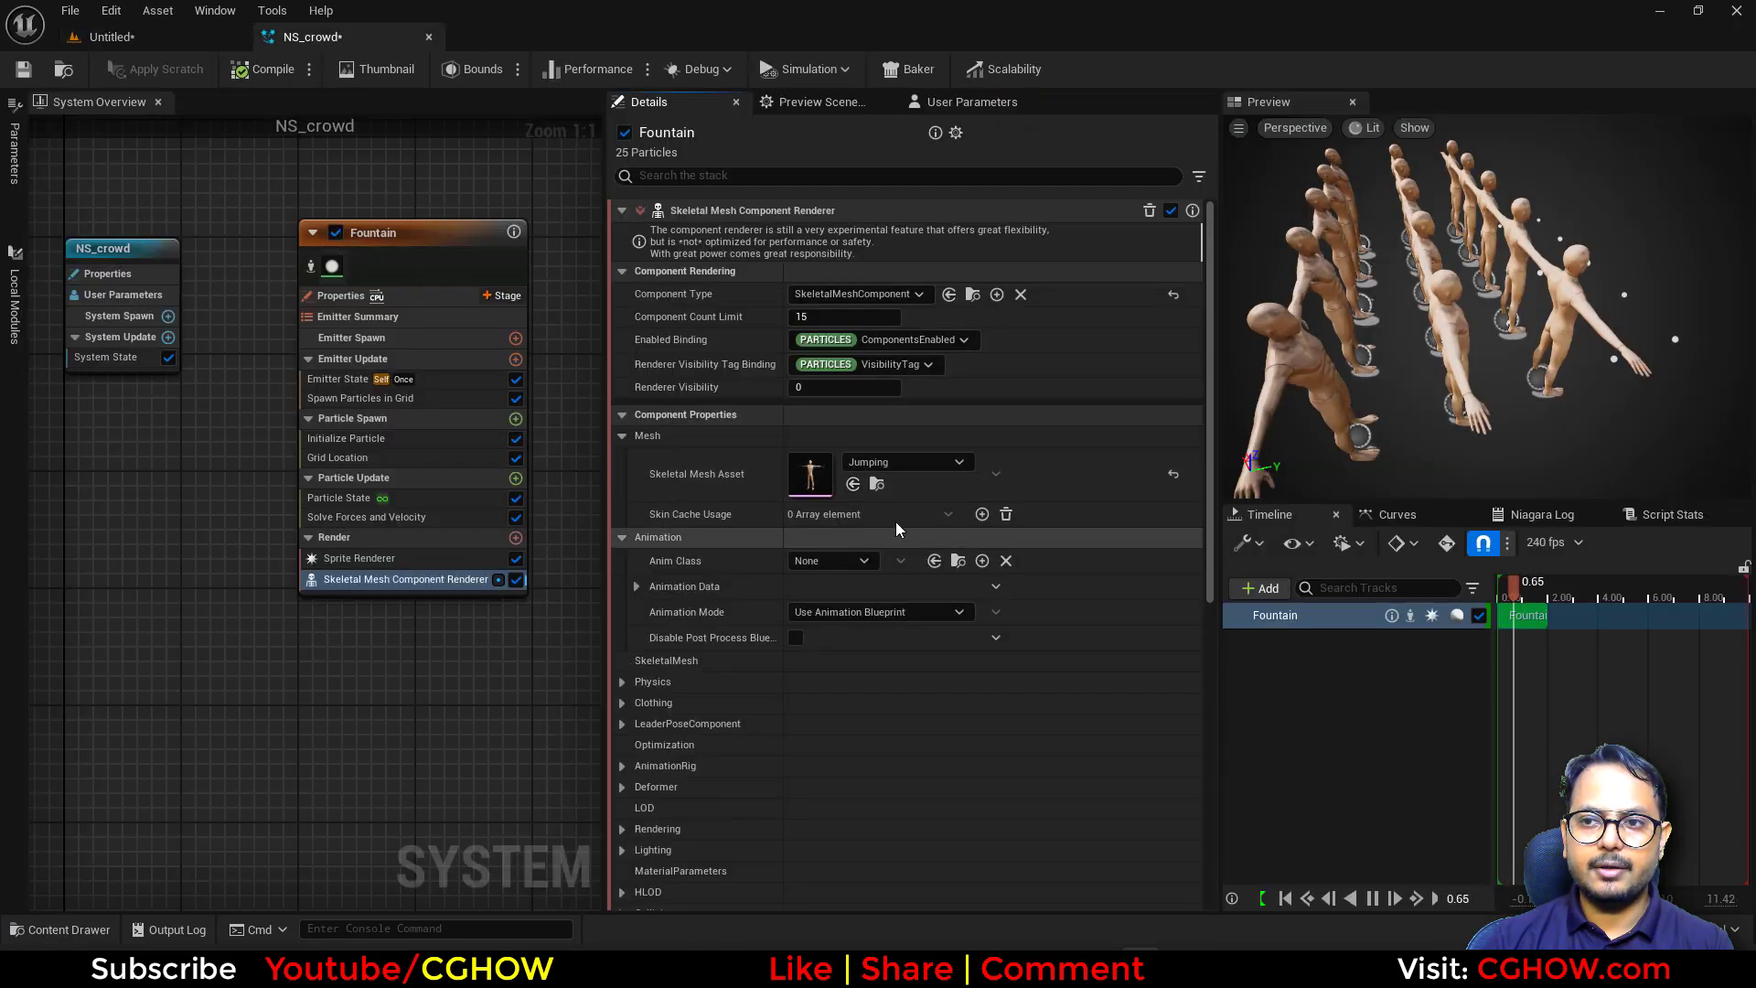
Set the skeletal mesh component renderer's Component Count Limit to 25.
scroll(1563, 393, "down", 5)
left_click_drag(1650, 385, 1532, 366)
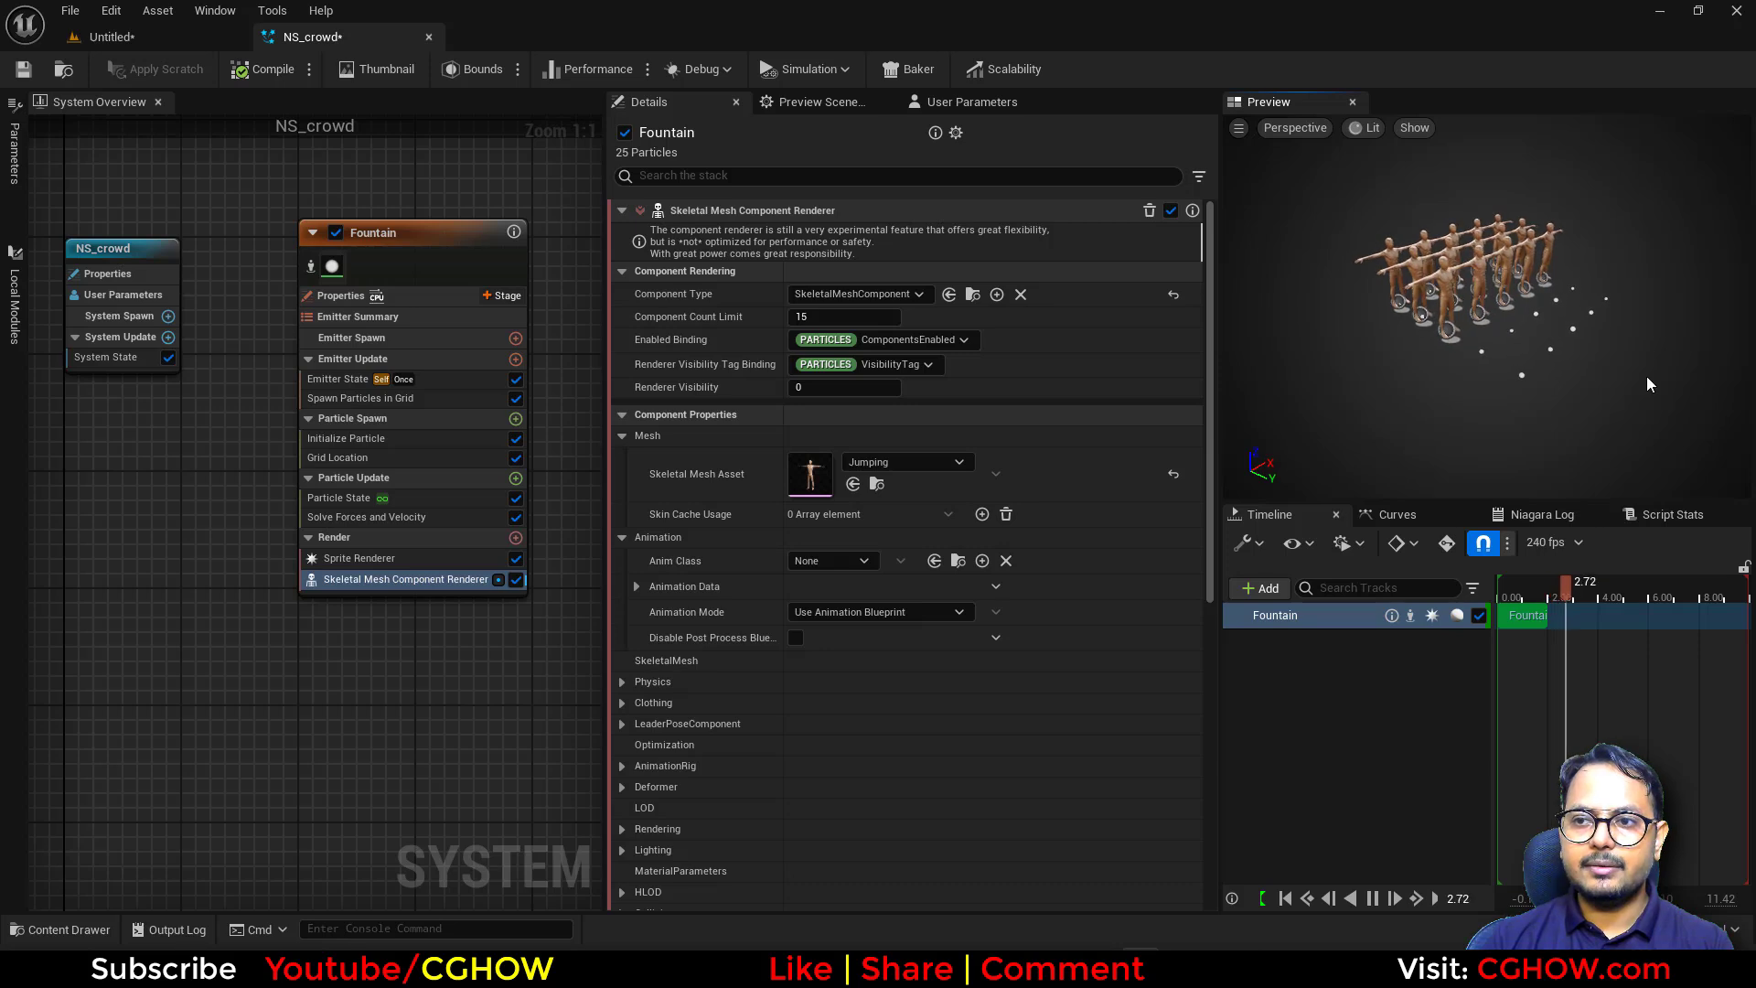
left_click_drag(1432, 156, 1518, 179)
left_click_drag(1471, 361, 1460, 274)
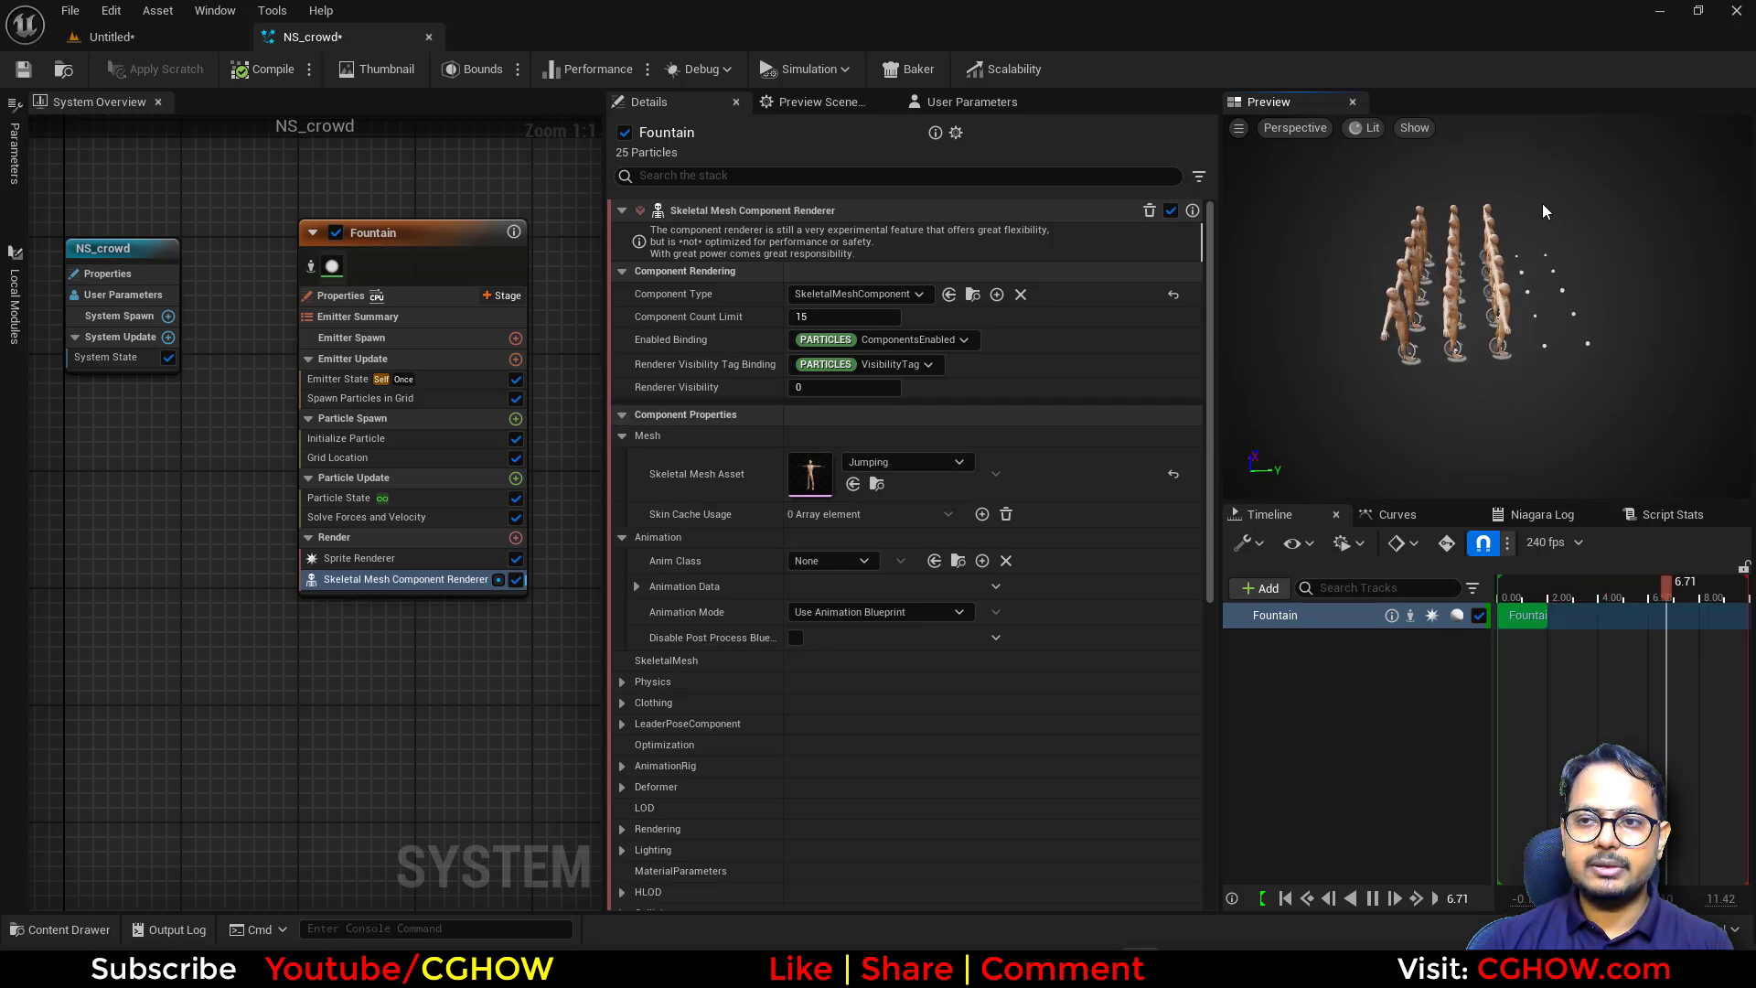
left_click(844, 315)
type("25")
key("Return")
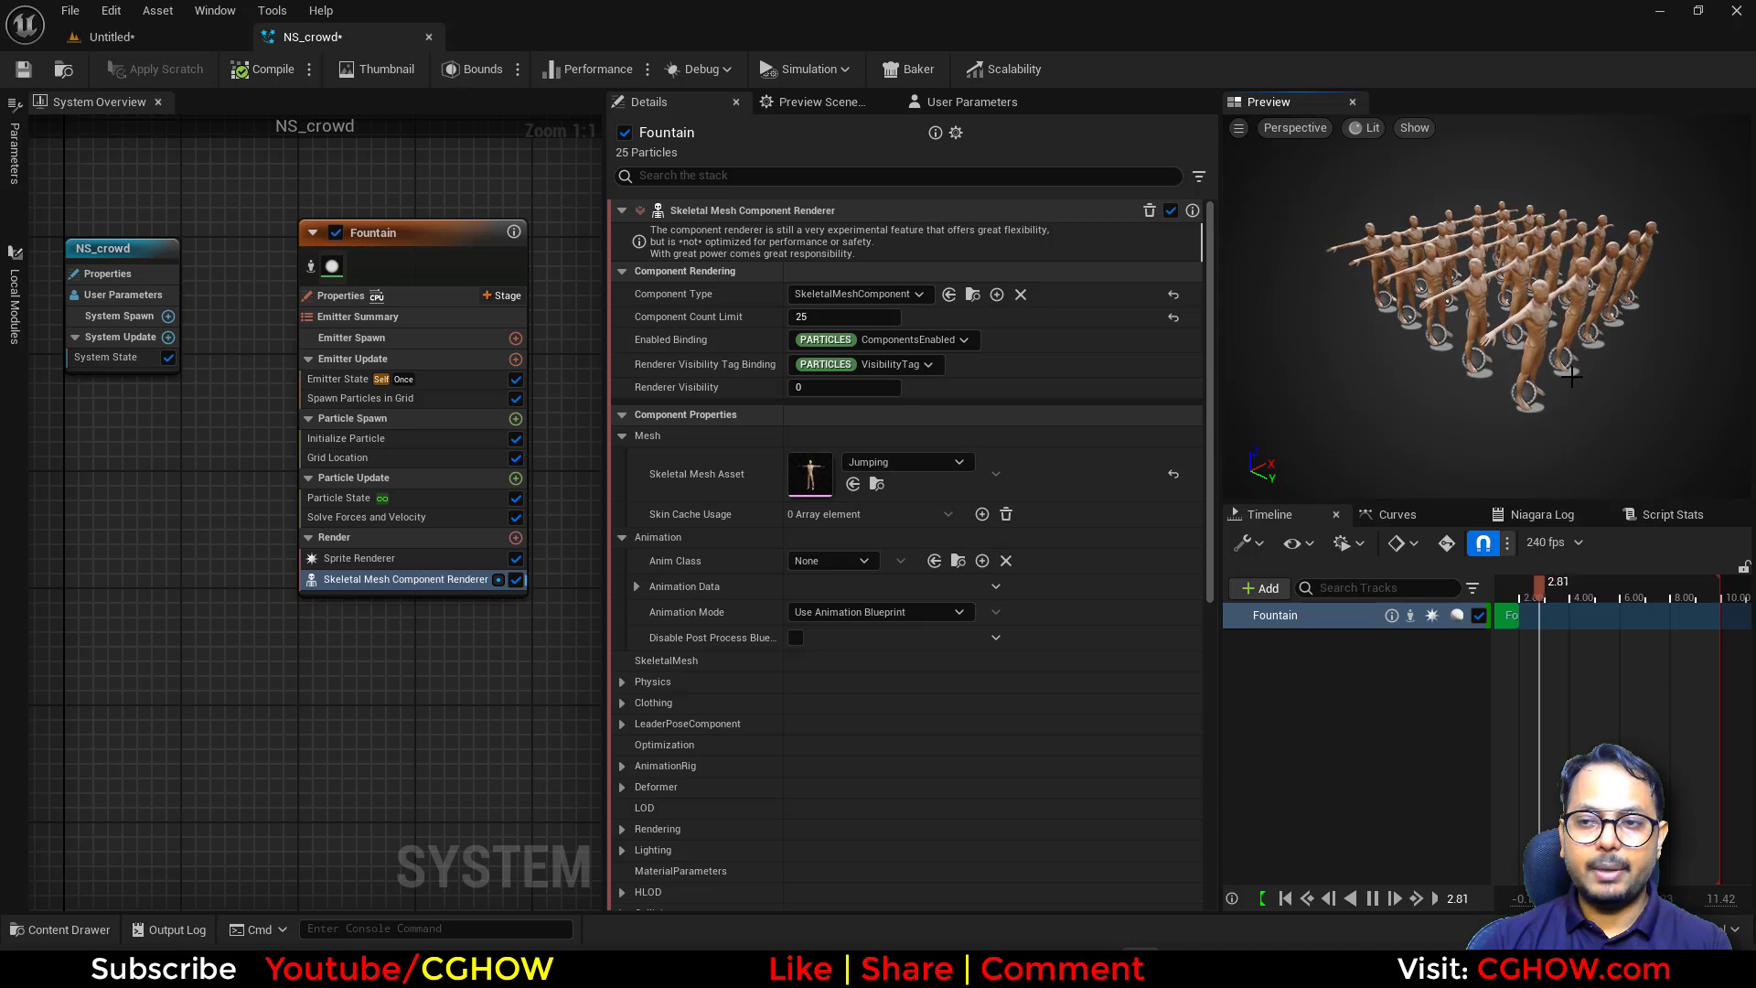
Set the renderer's Animation Mode to Use Animation Asset with Jumping_Anim_mixamo_com as Anim to Play, then compile and save the system.
left_click(637, 587)
left_click(177, 41)
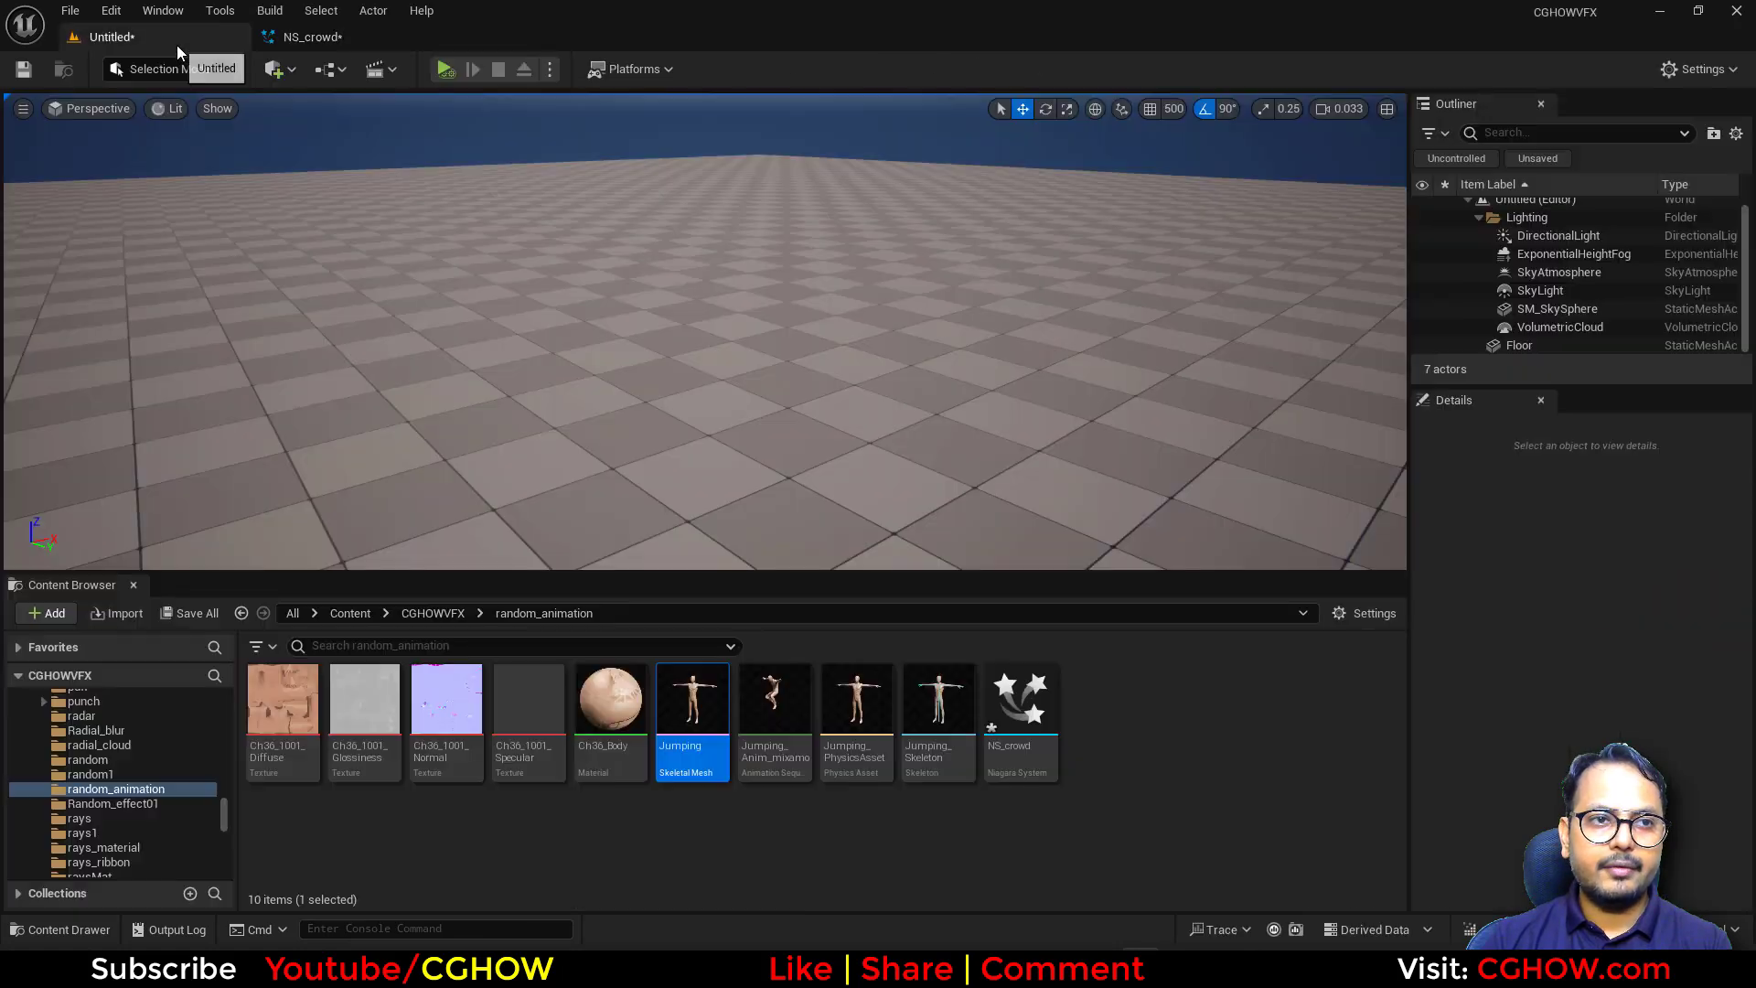
left_click(297, 37)
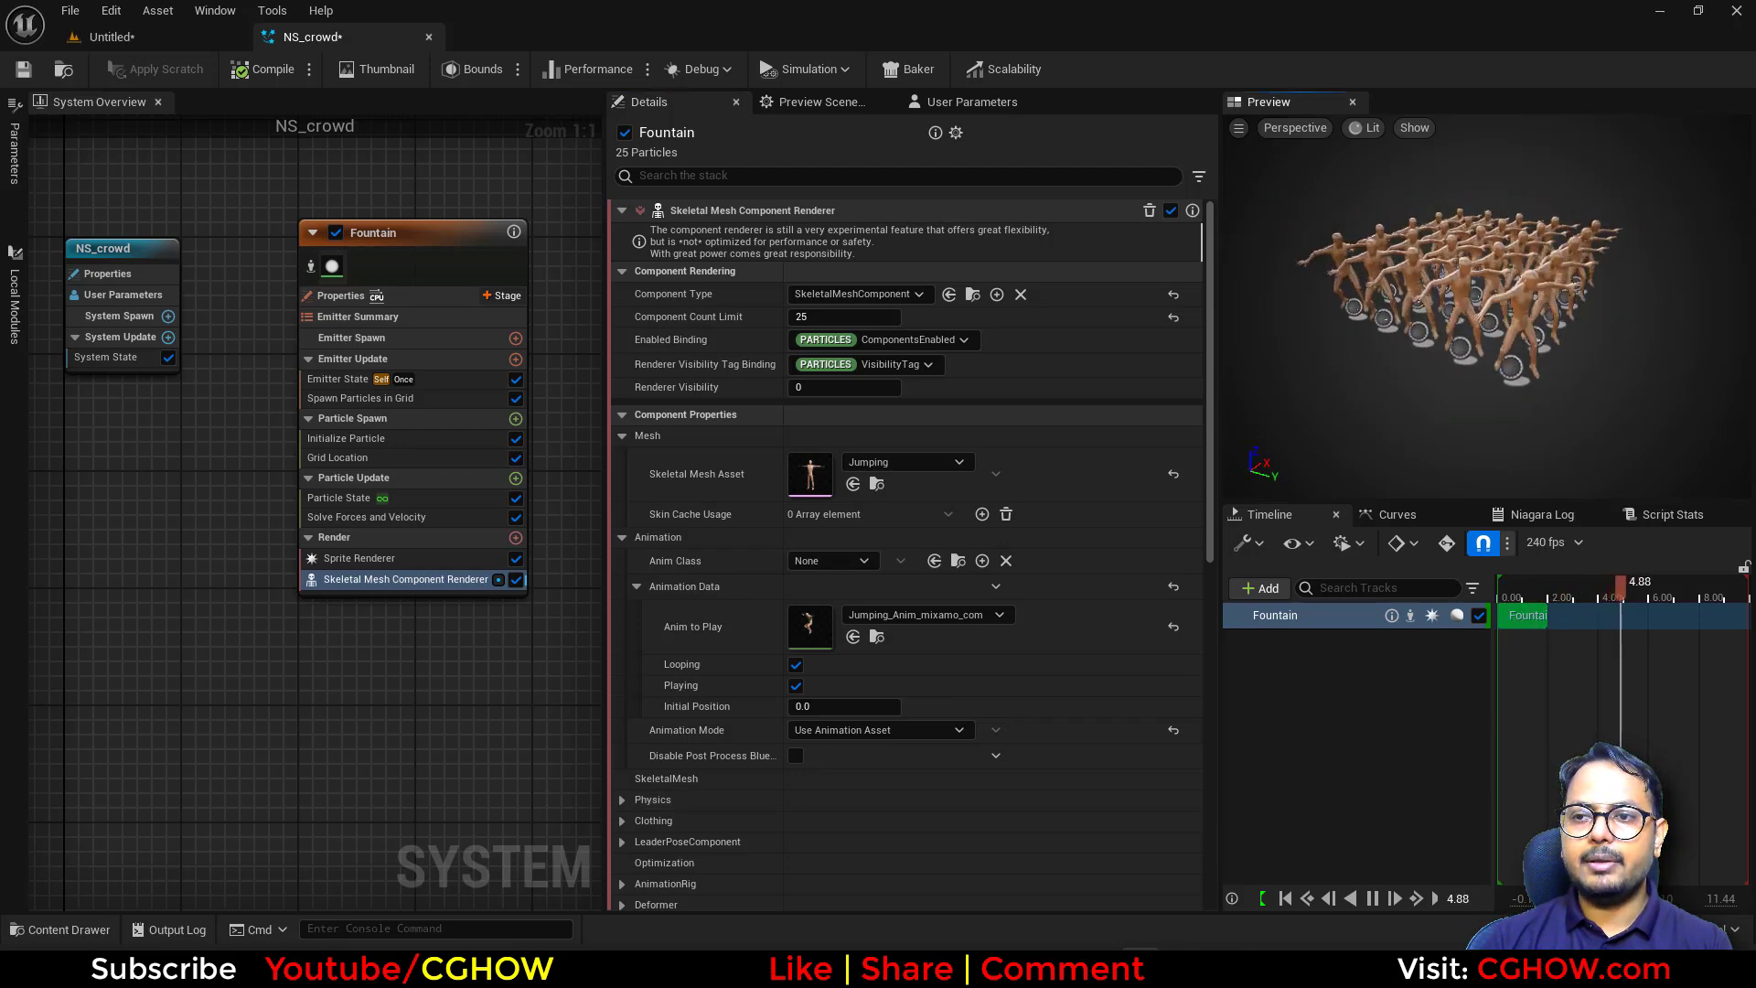
left_click(263, 71)
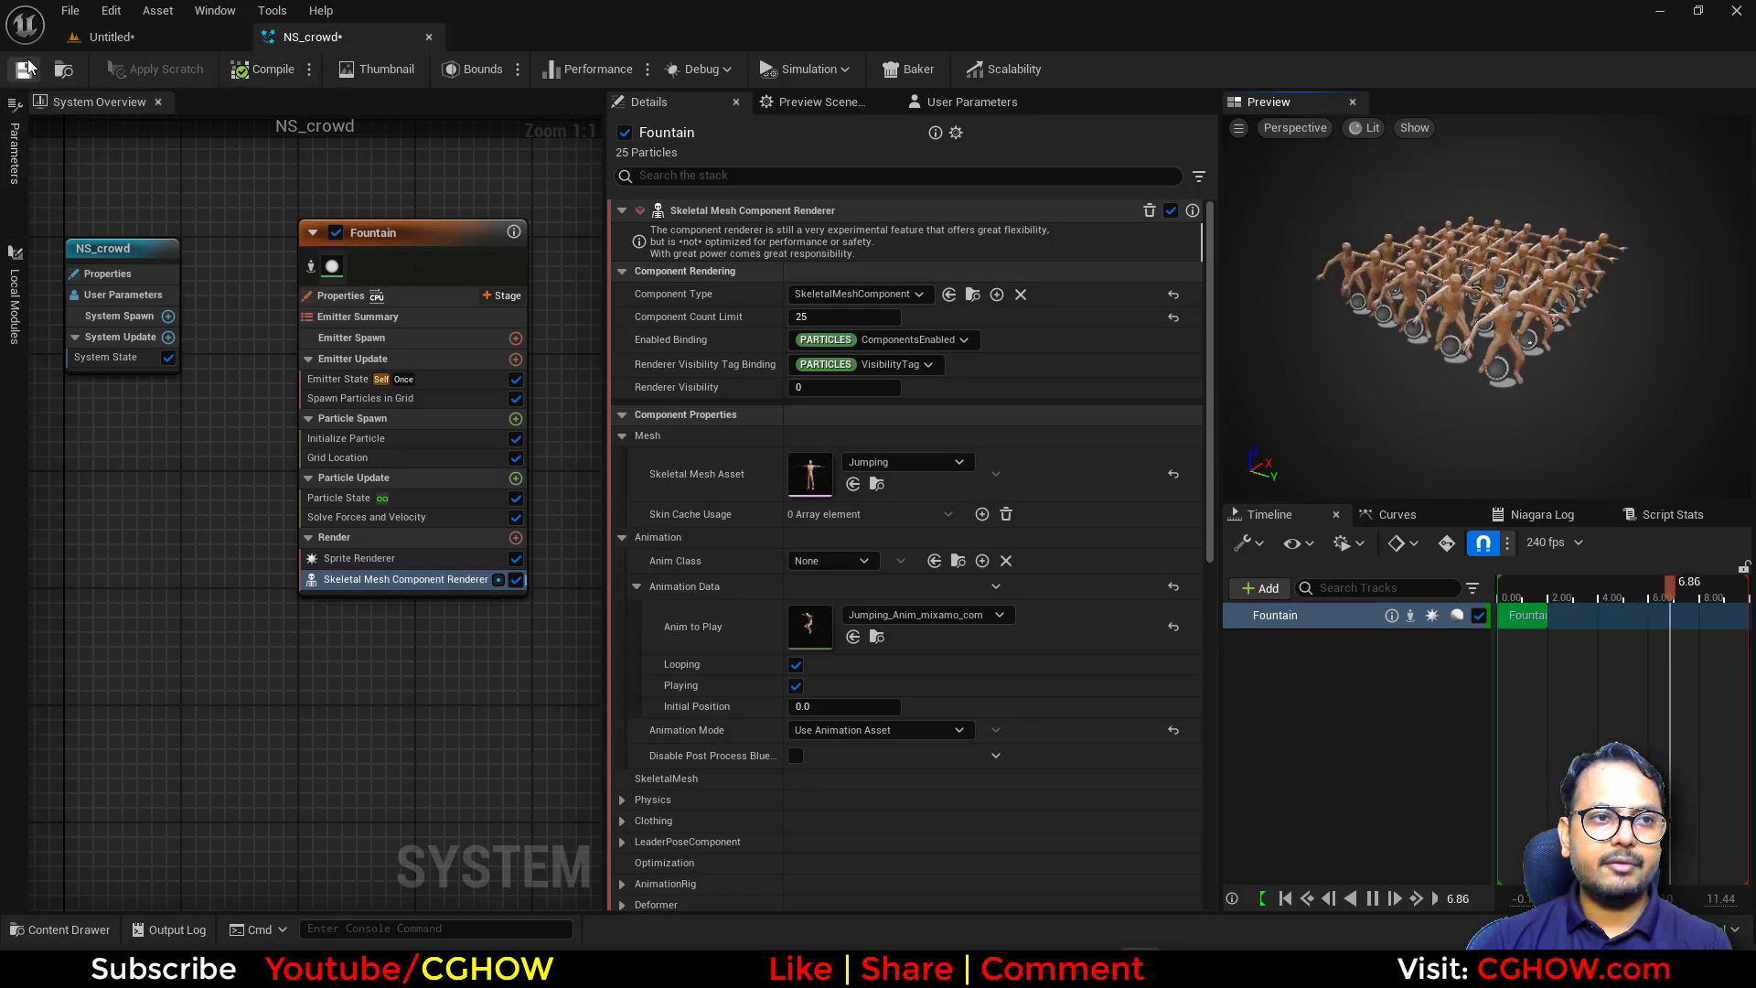
left_click(24, 70)
Place the NS_crowd system from the random_animation folder in the level and briefly run the simulation.
left_click(189, 38)
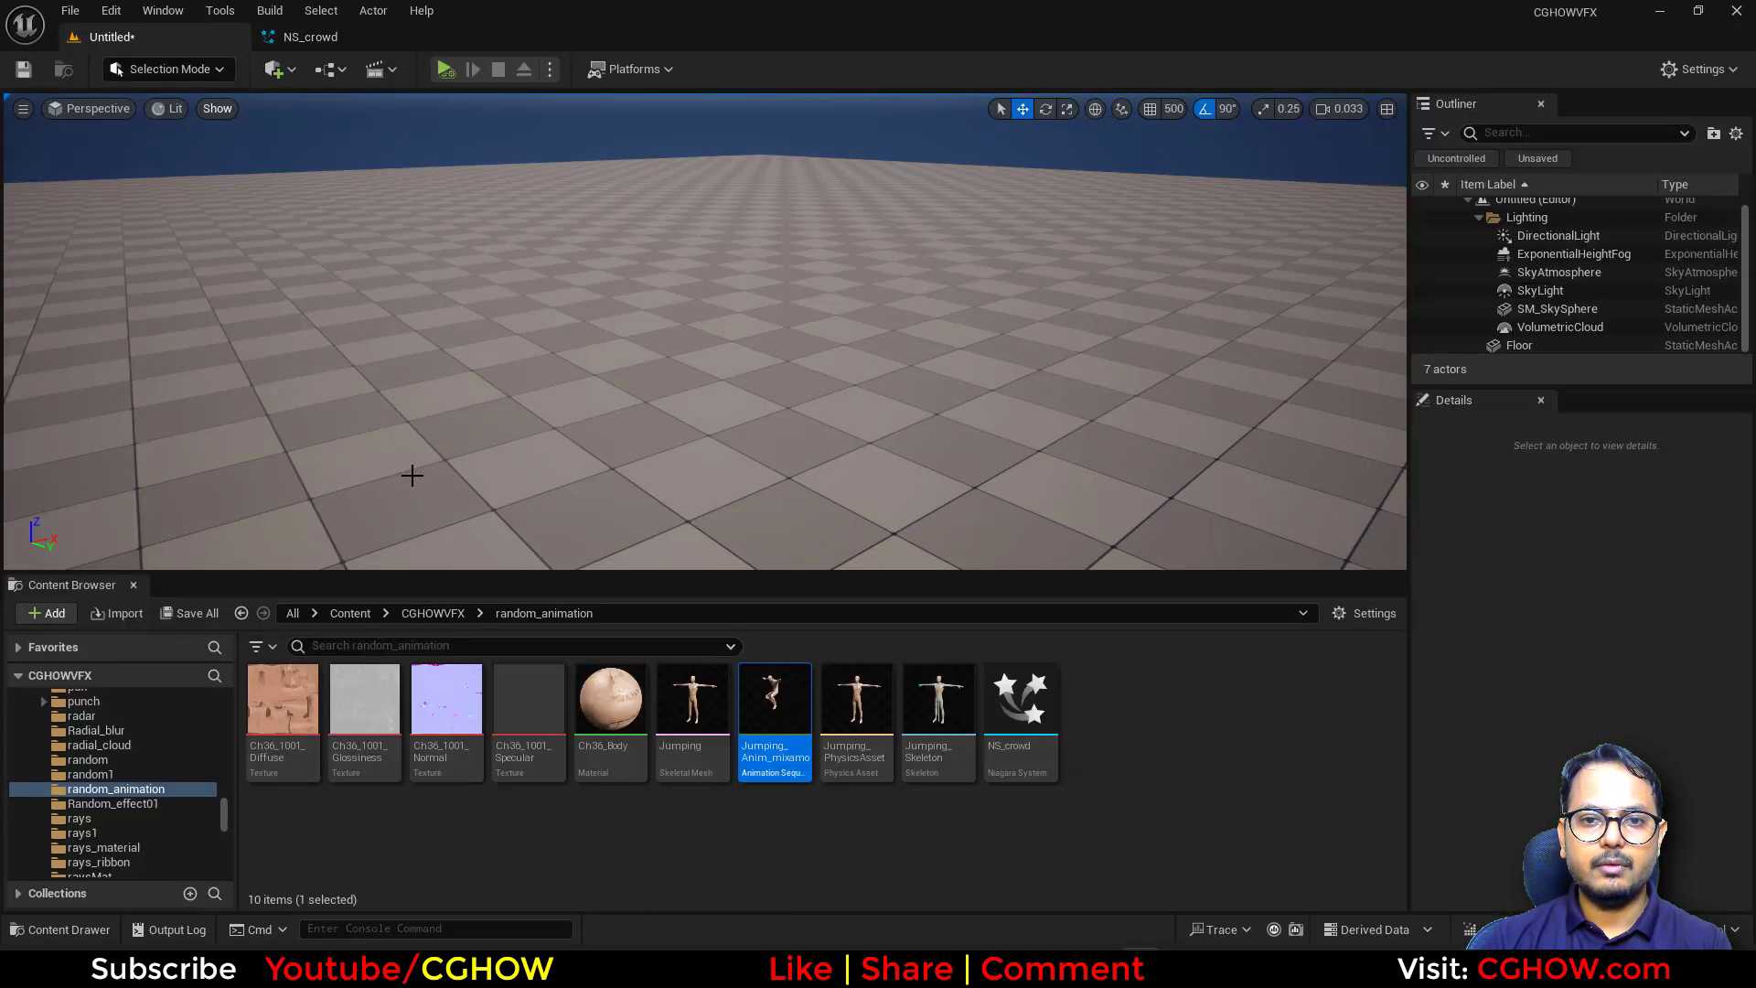
left_click_drag(773, 721, 760, 767)
left_click(645, 859)
left_click_drag(1016, 718, 699, 403)
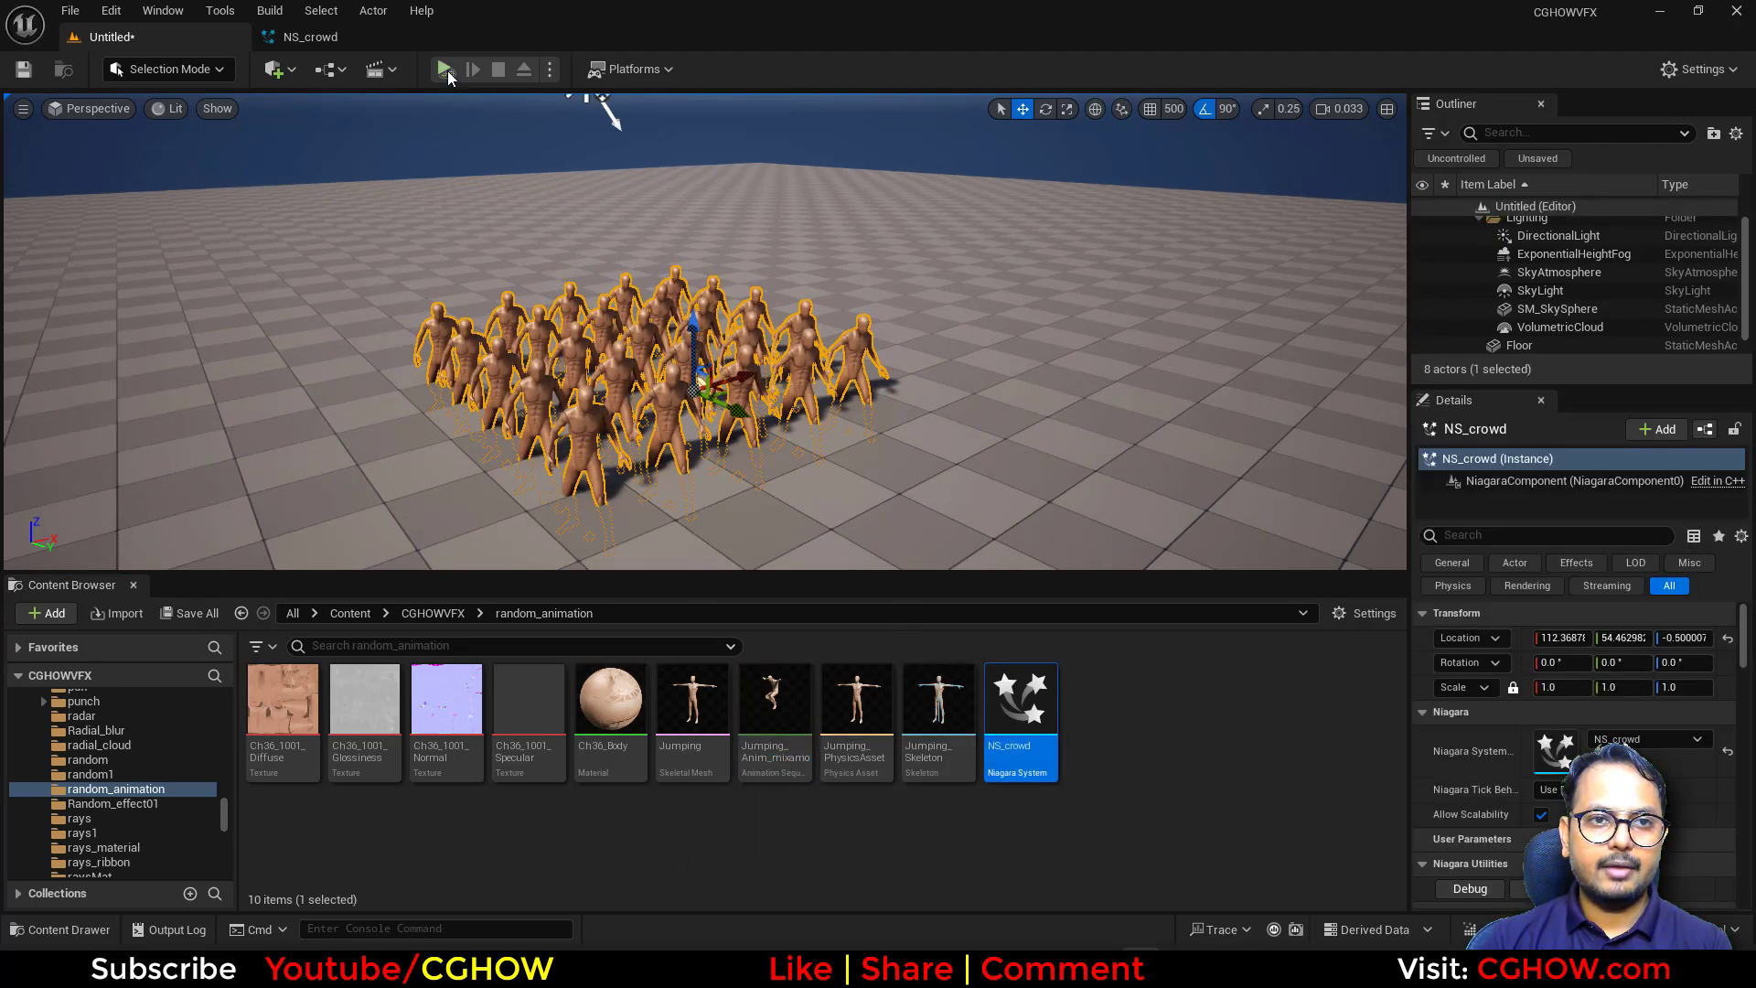
left_click(445, 70)
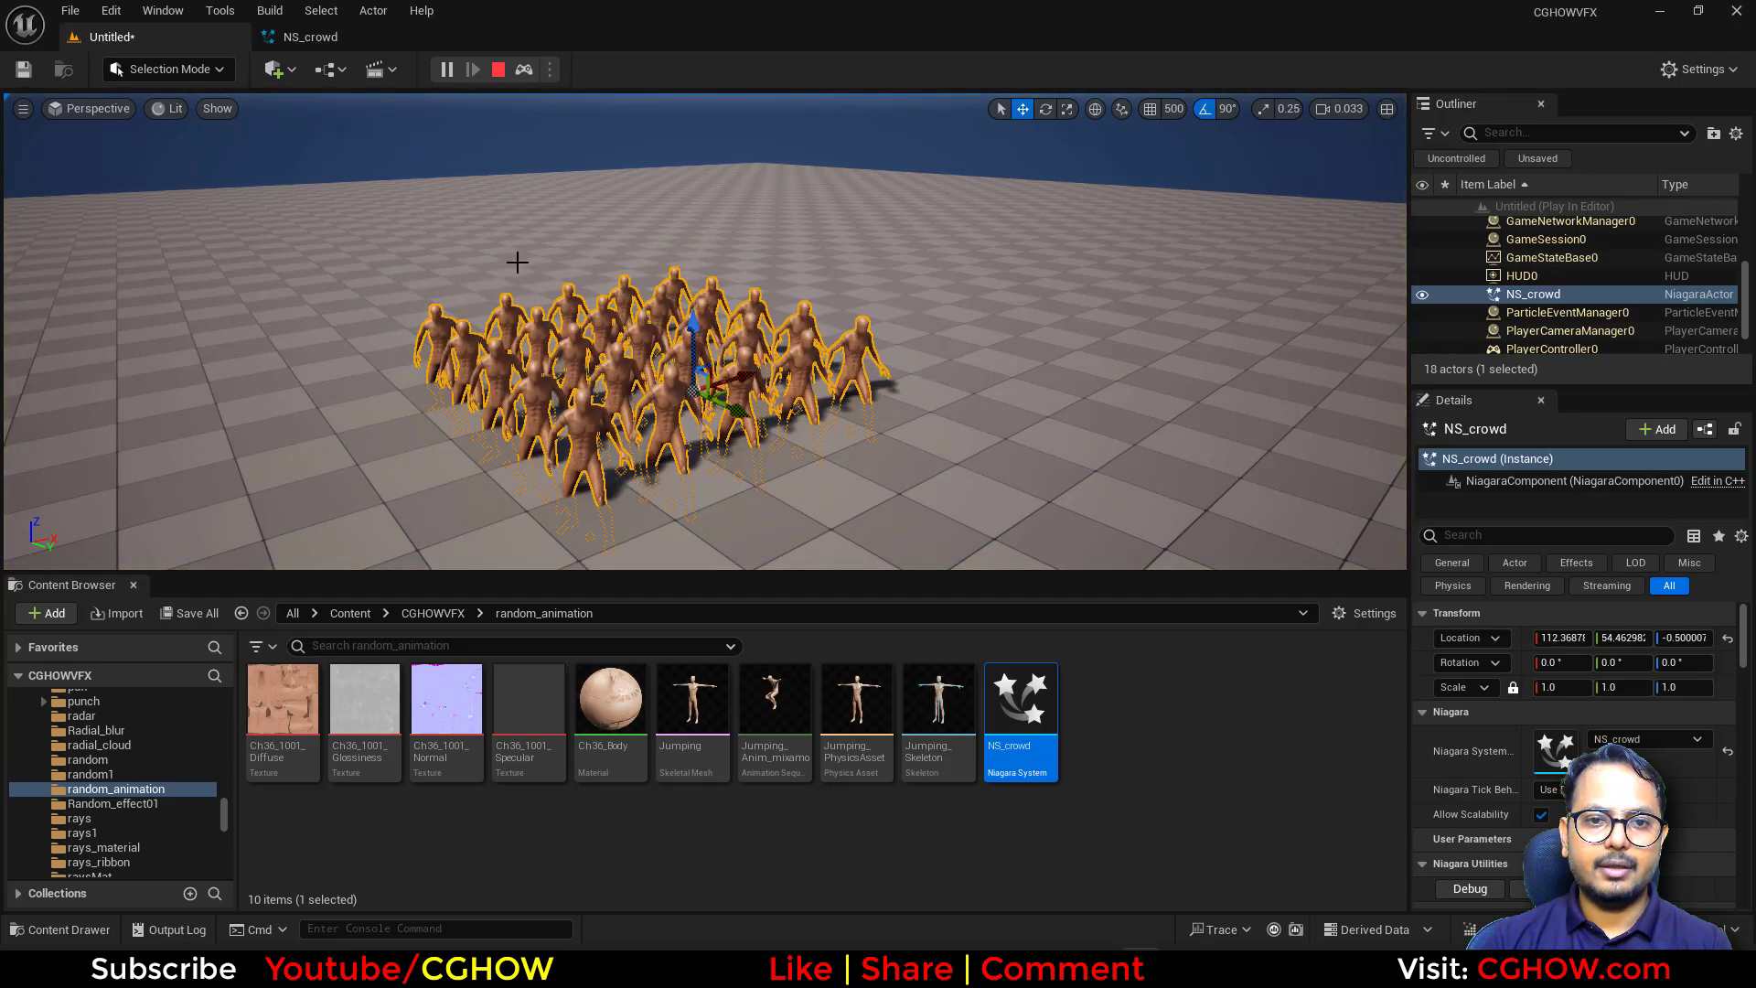
left_click(499, 69)
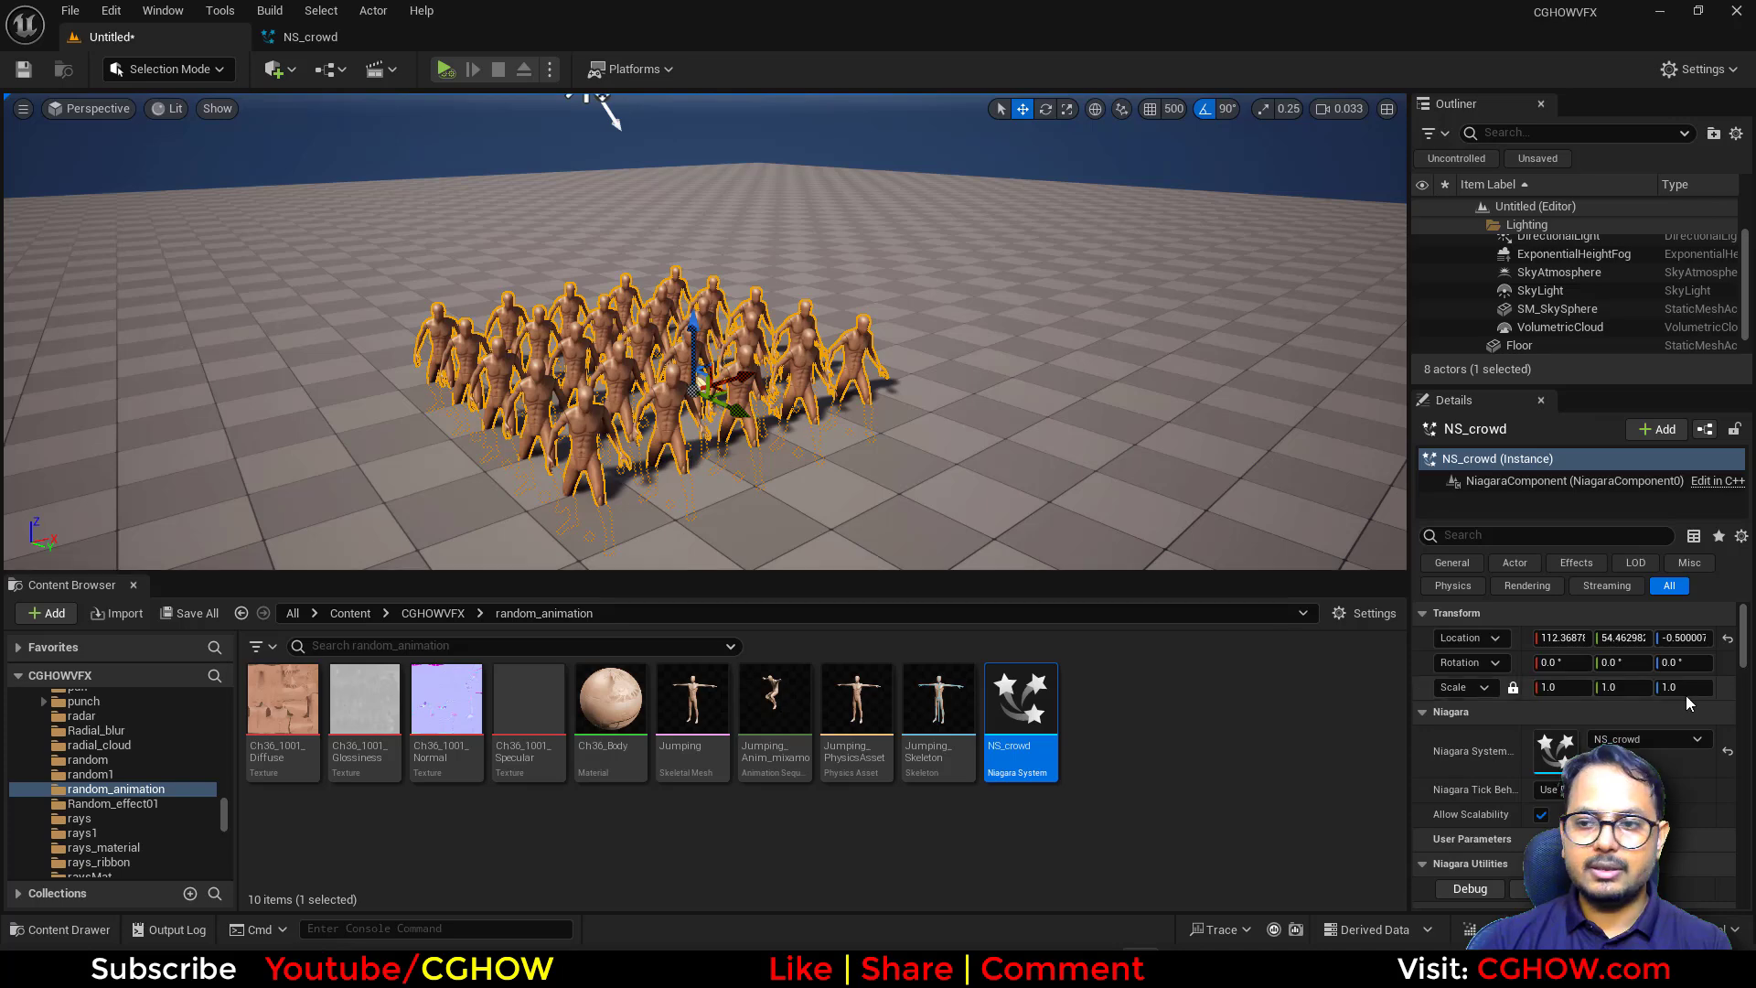
Reset the NS_crowd actor's Location to the level origin.
left_click(1727, 640)
right_click_drag(772, 471, 566, 450)
scroll(679, 476, "down", 1)
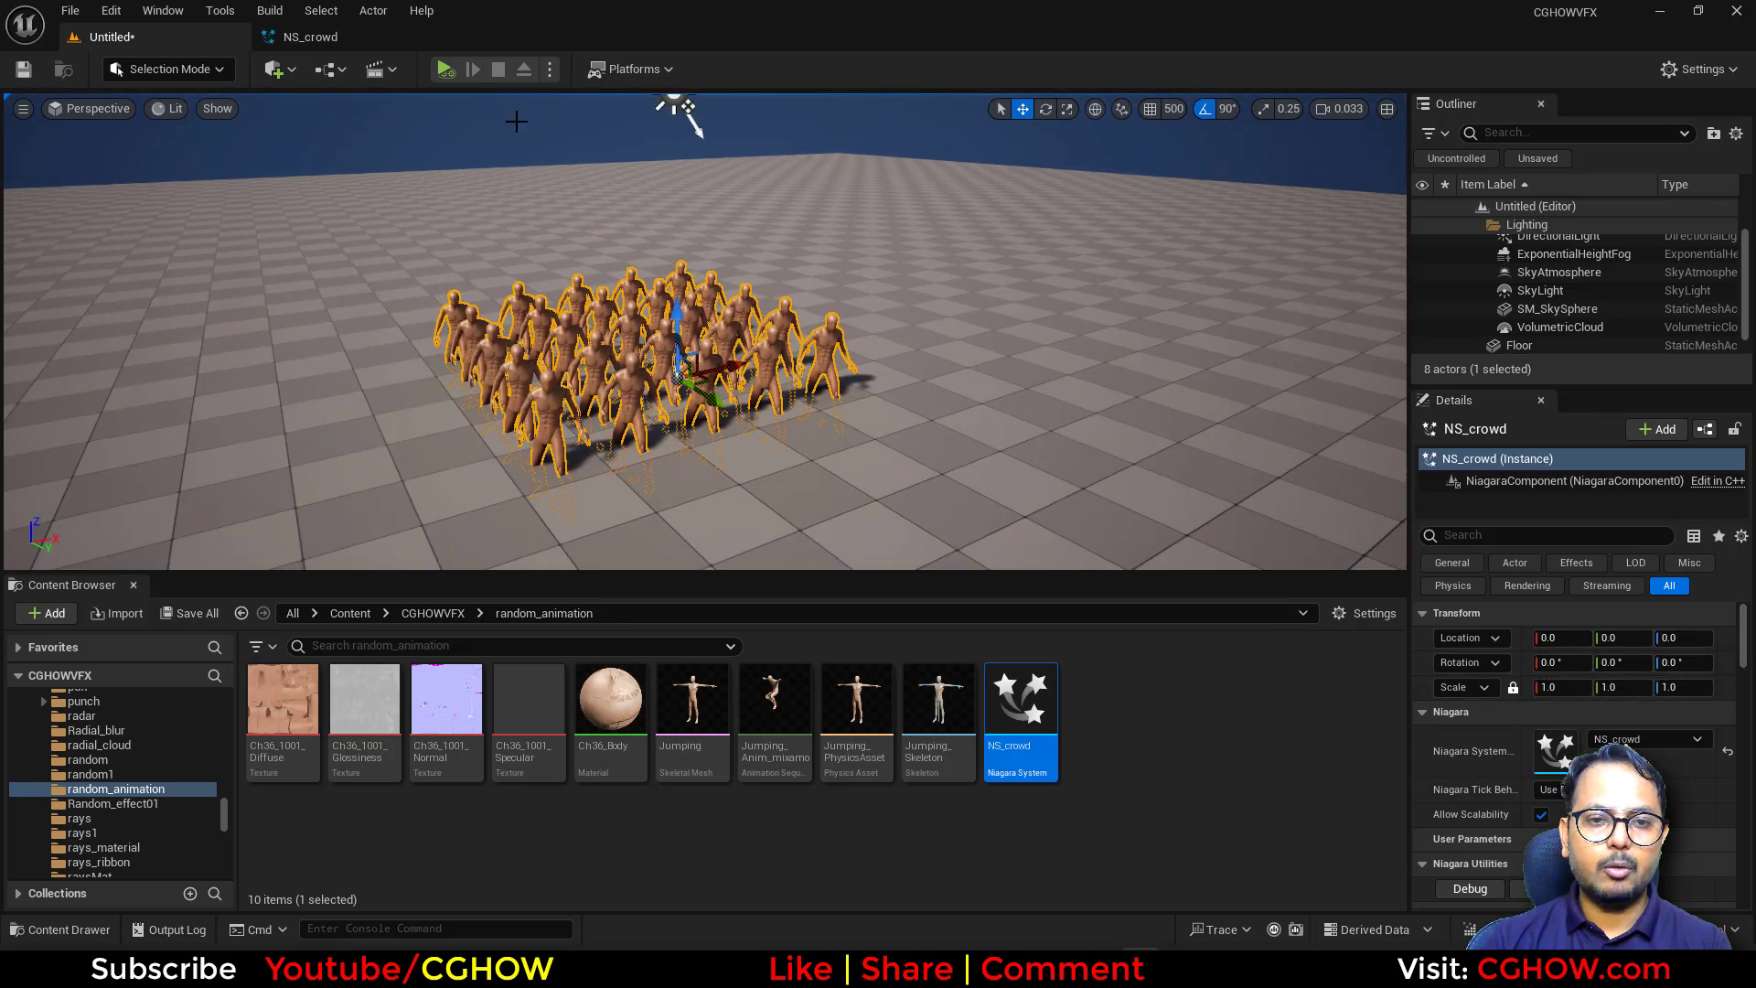
Set the Mass Mode of the Fountain emitter's Initialize Particle module to Unset / (Mass of 1).
left_click(339, 37)
left_click(366, 441)
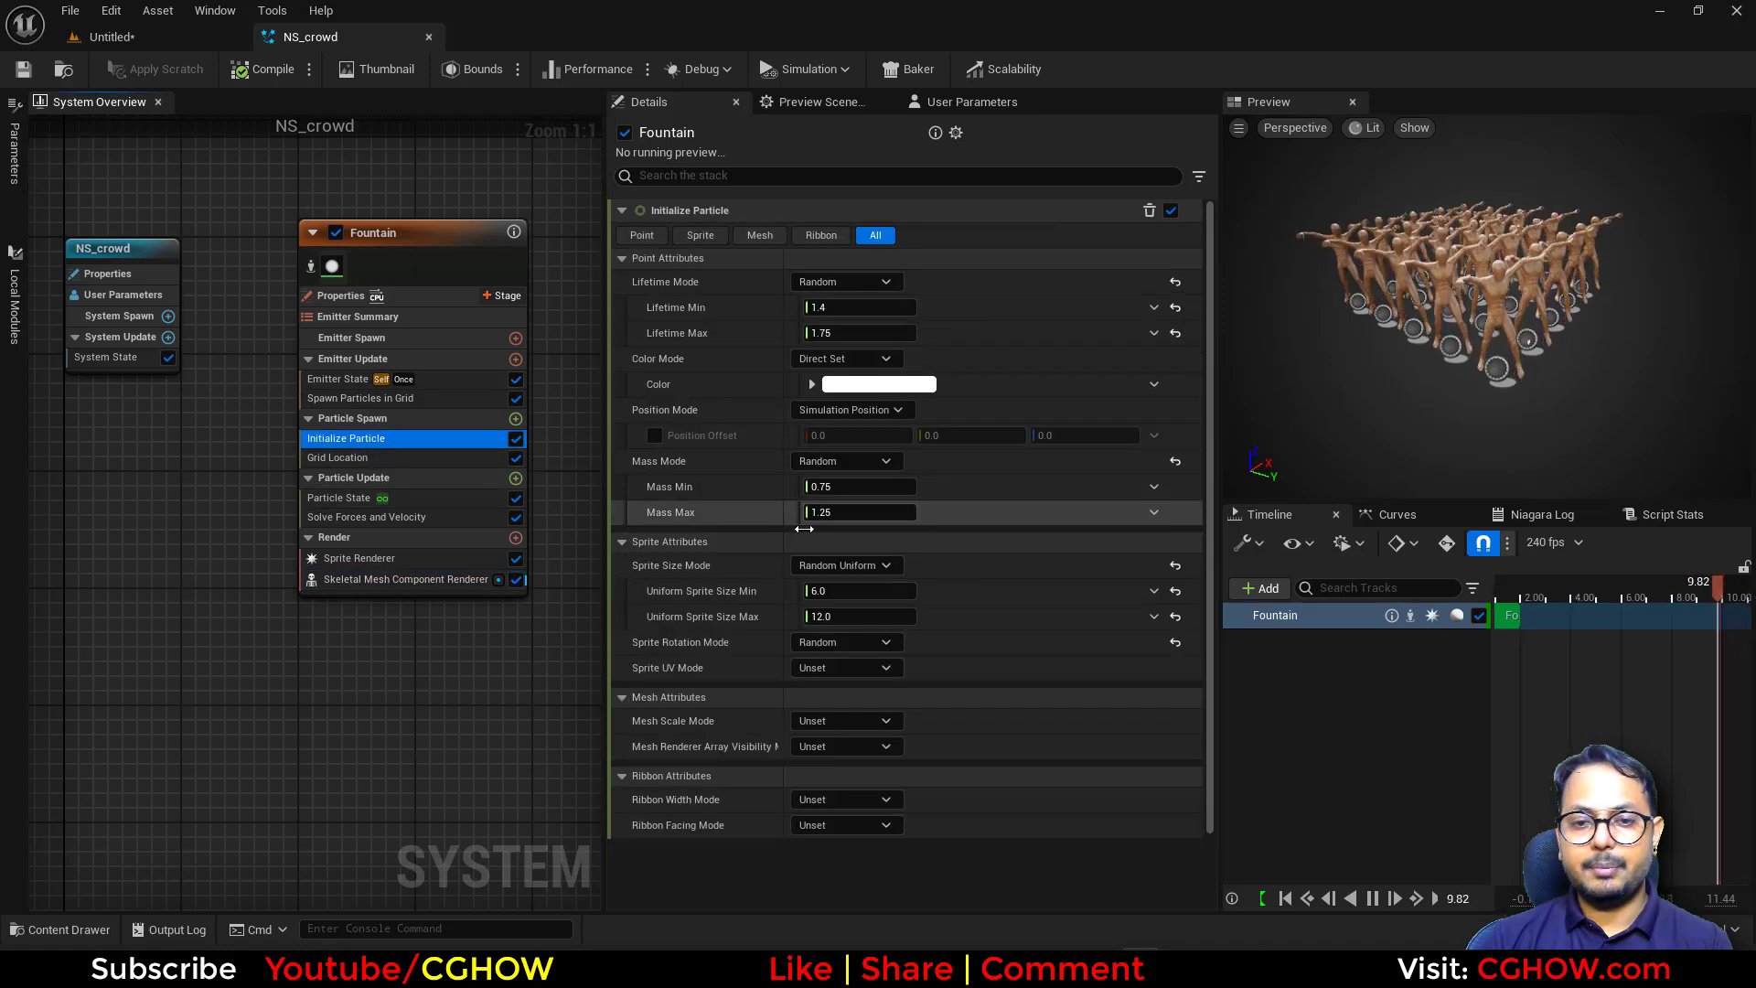
left_click(833, 462)
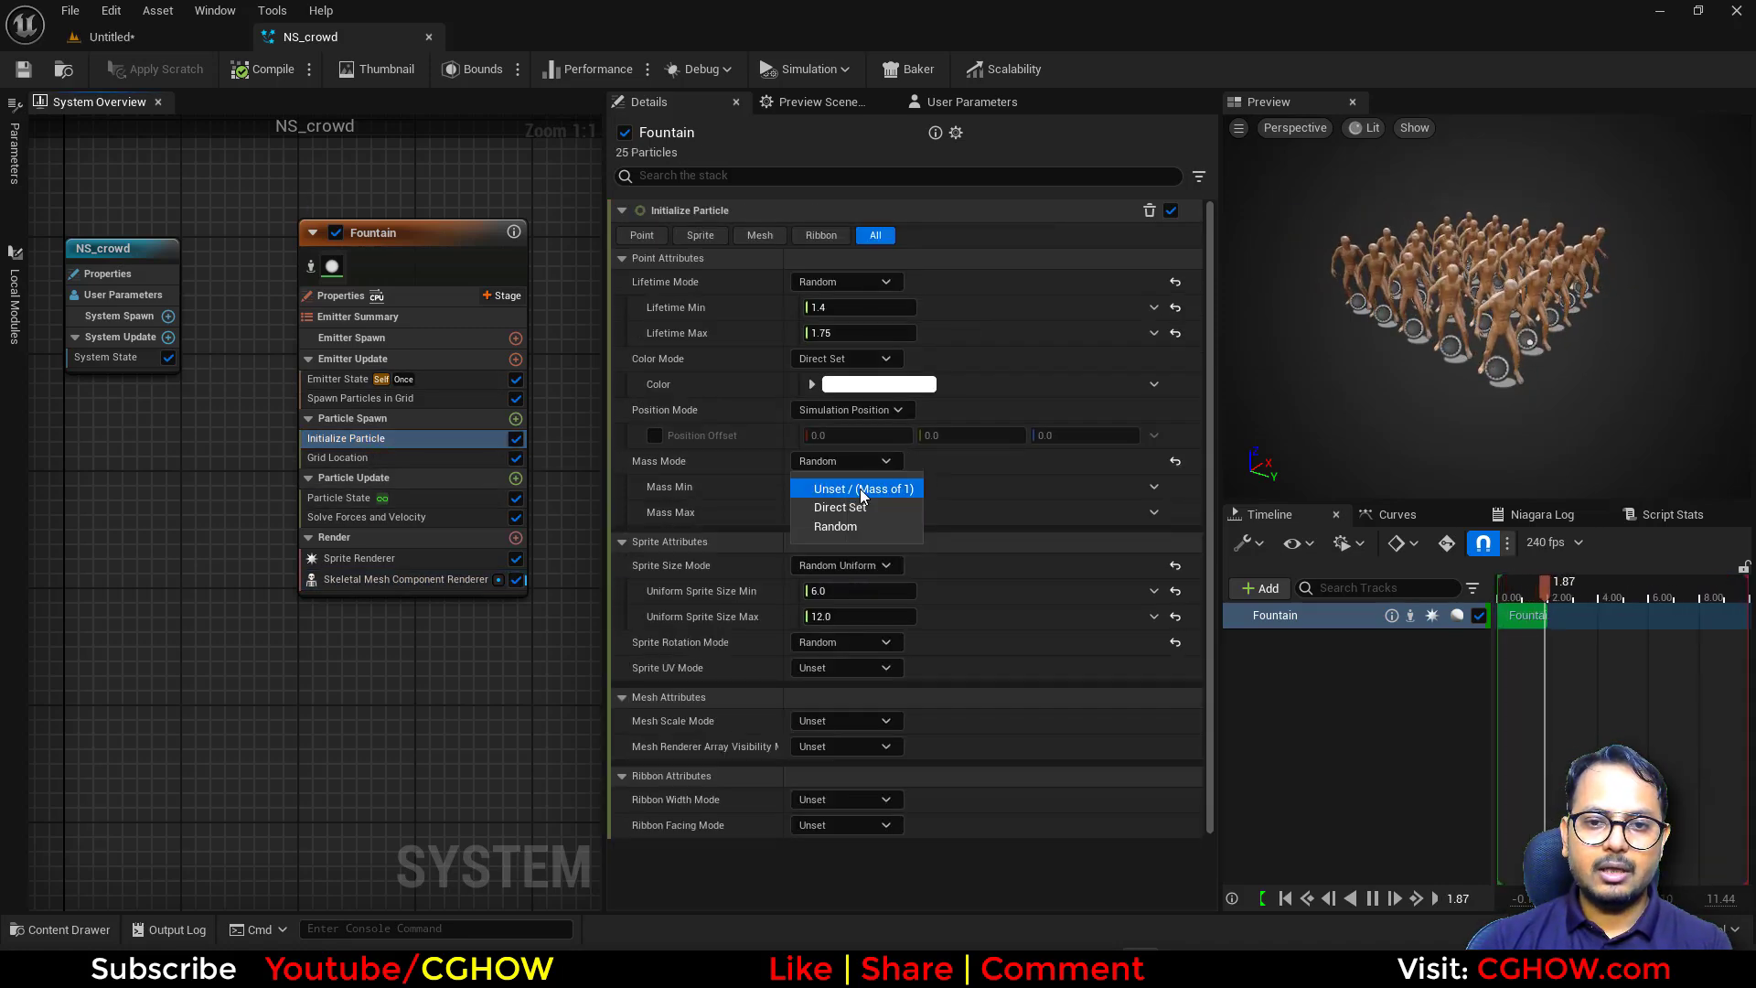
left_click(860, 488)
Enable Position Offset in Initialize Particle, set its Z value to 20, and check the crowd in the level.
left_click(655, 435)
left_click(1088, 435)
type("20")
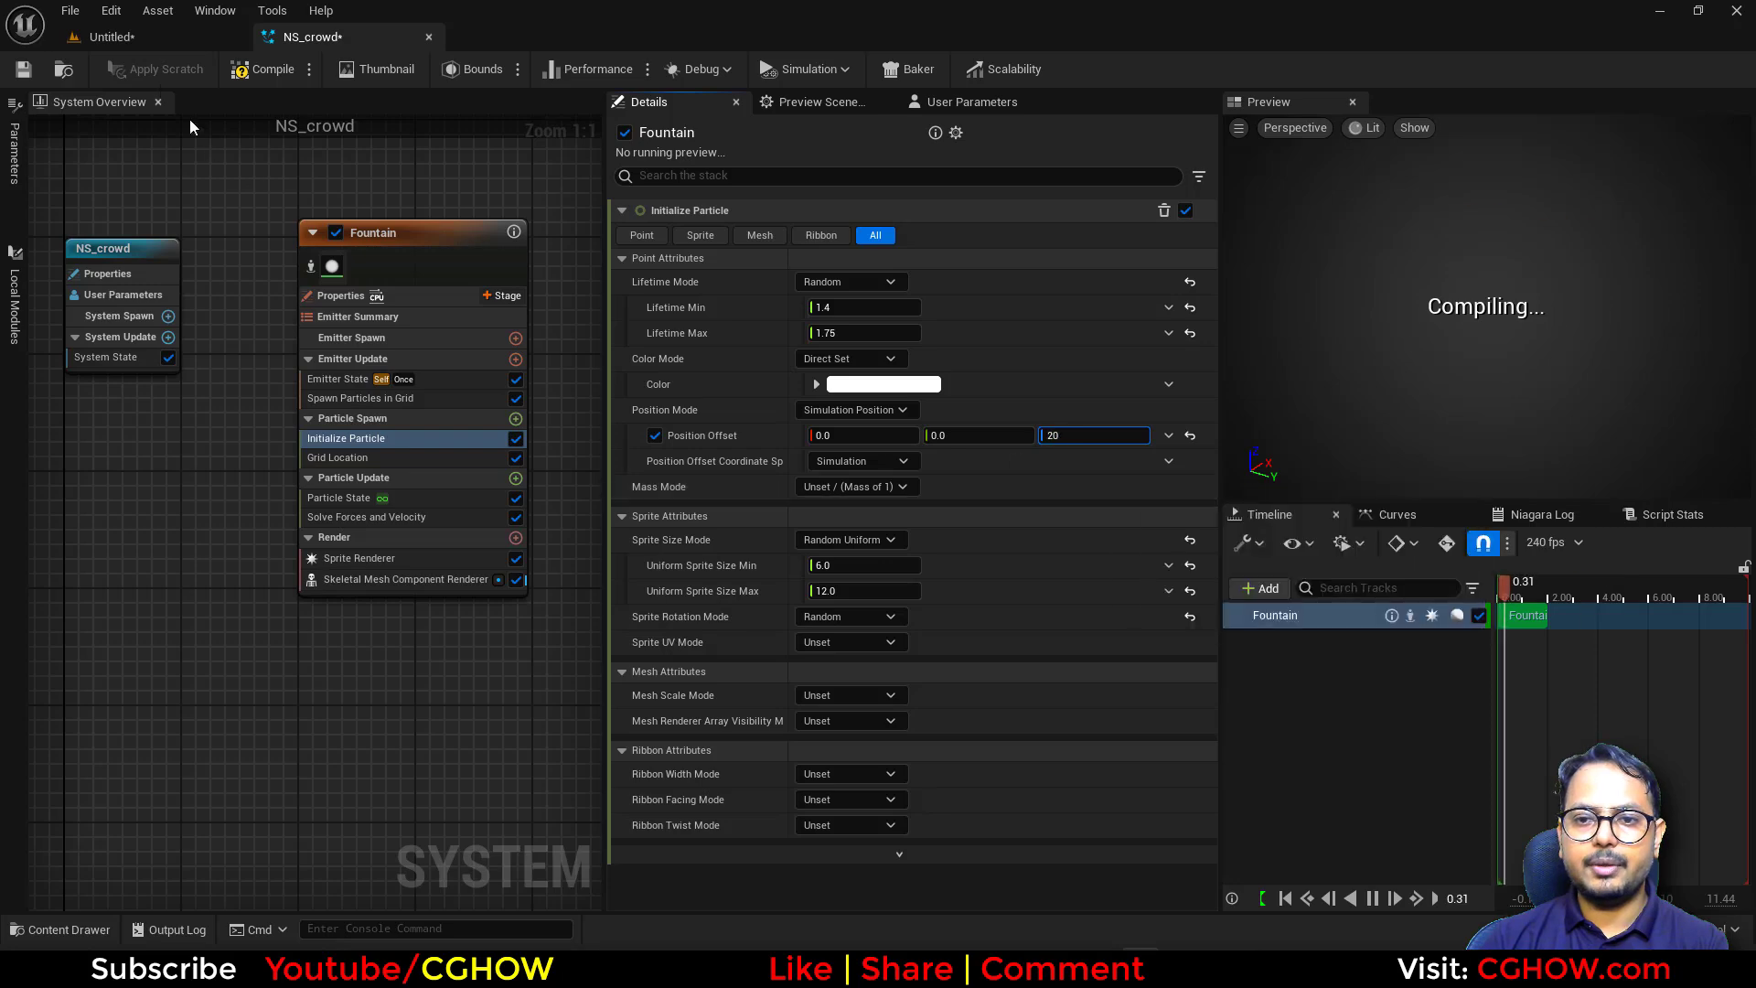
left_click(197, 36)
left_click(318, 40)
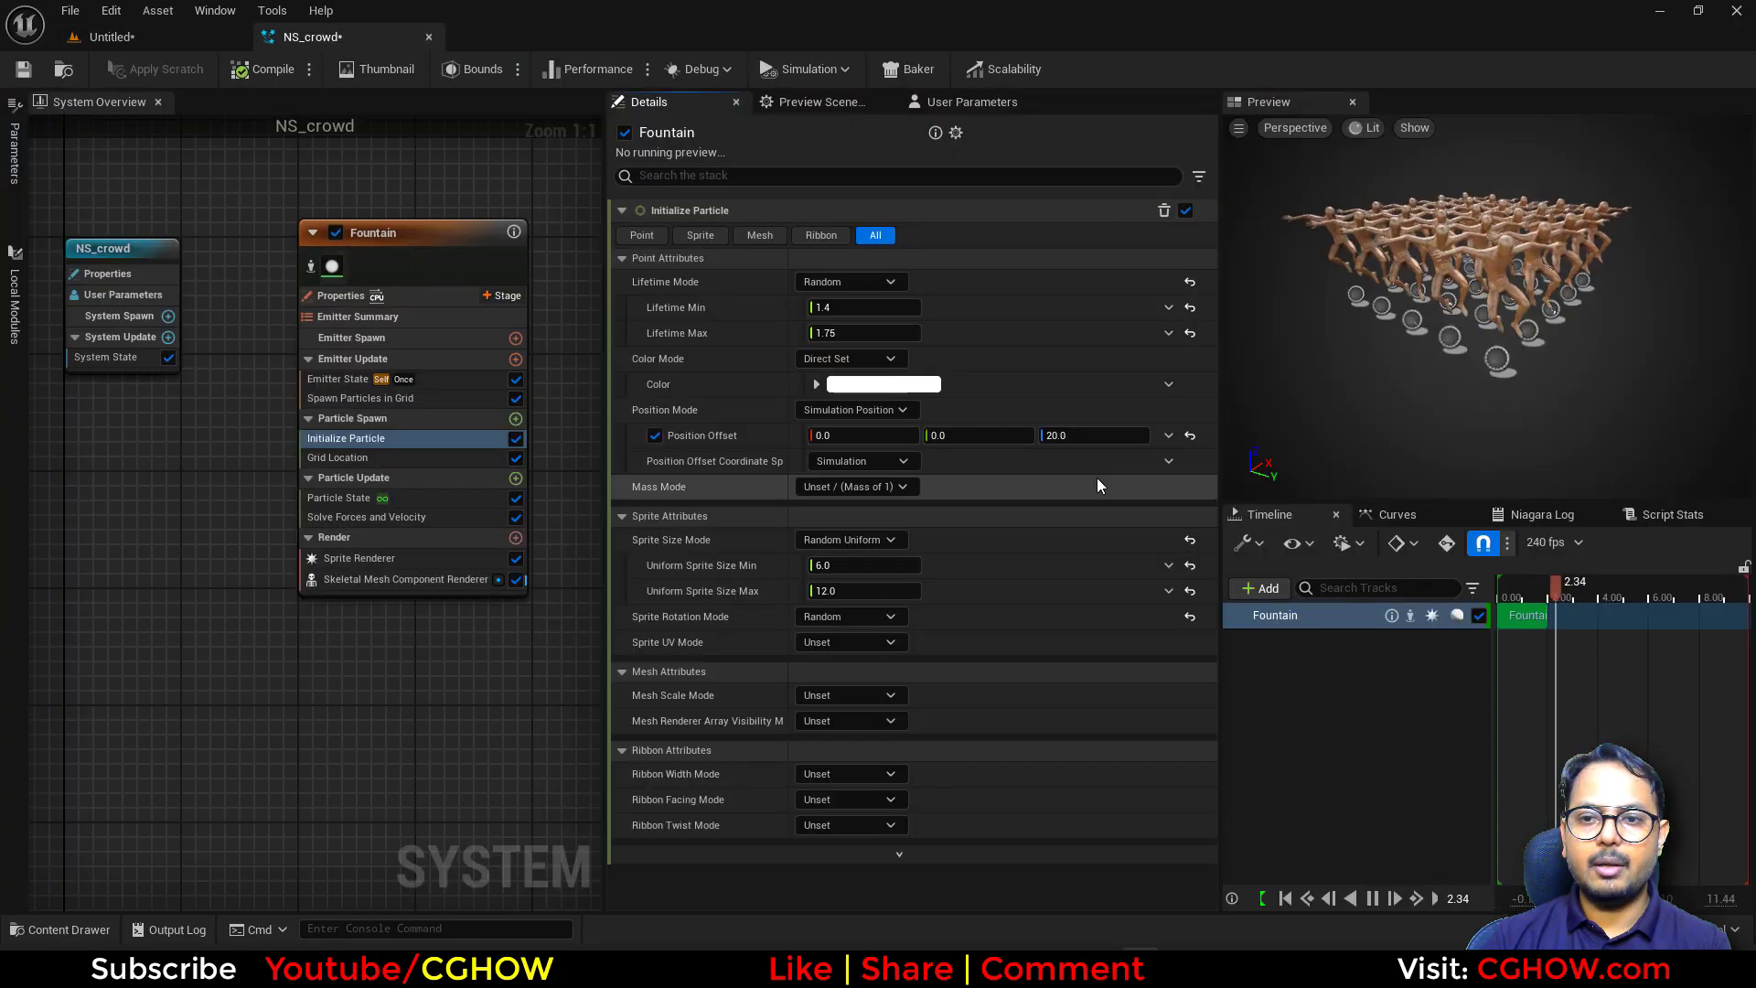
Set the Z value of Position Offset to 50 and check the crowd's height in the level.
left_click(1077, 435)
type("50")
key("Return")
left_click(128, 42)
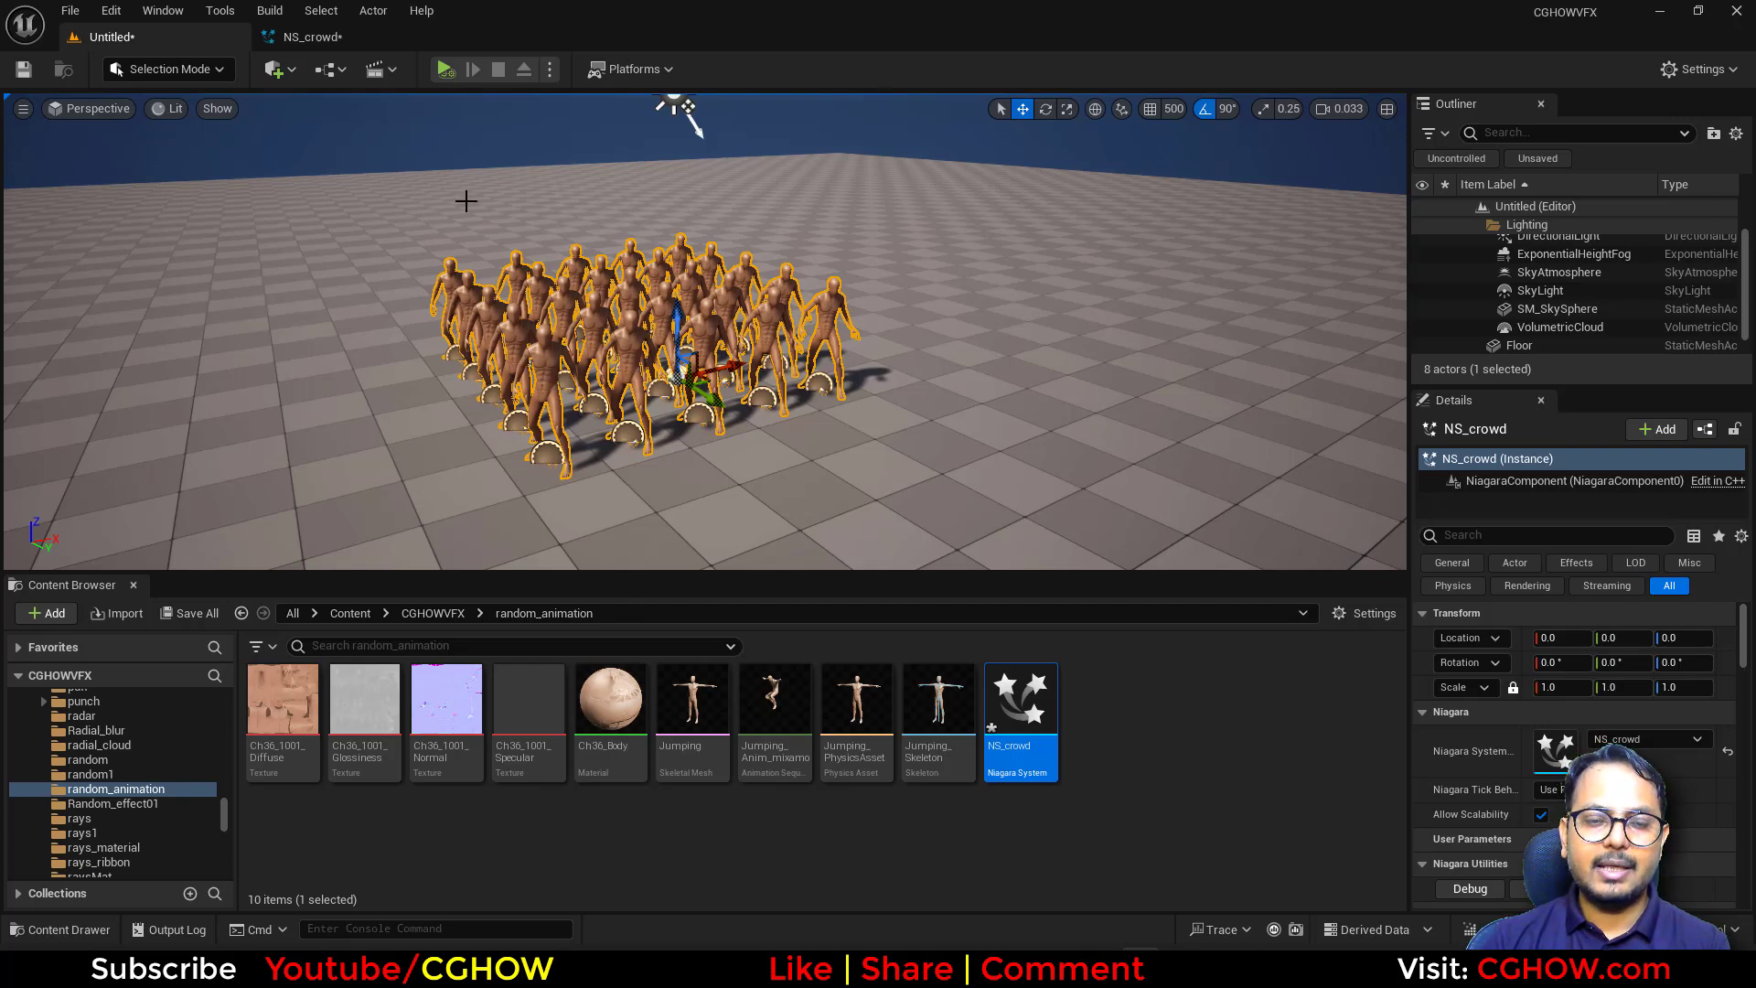
left_click(342, 40)
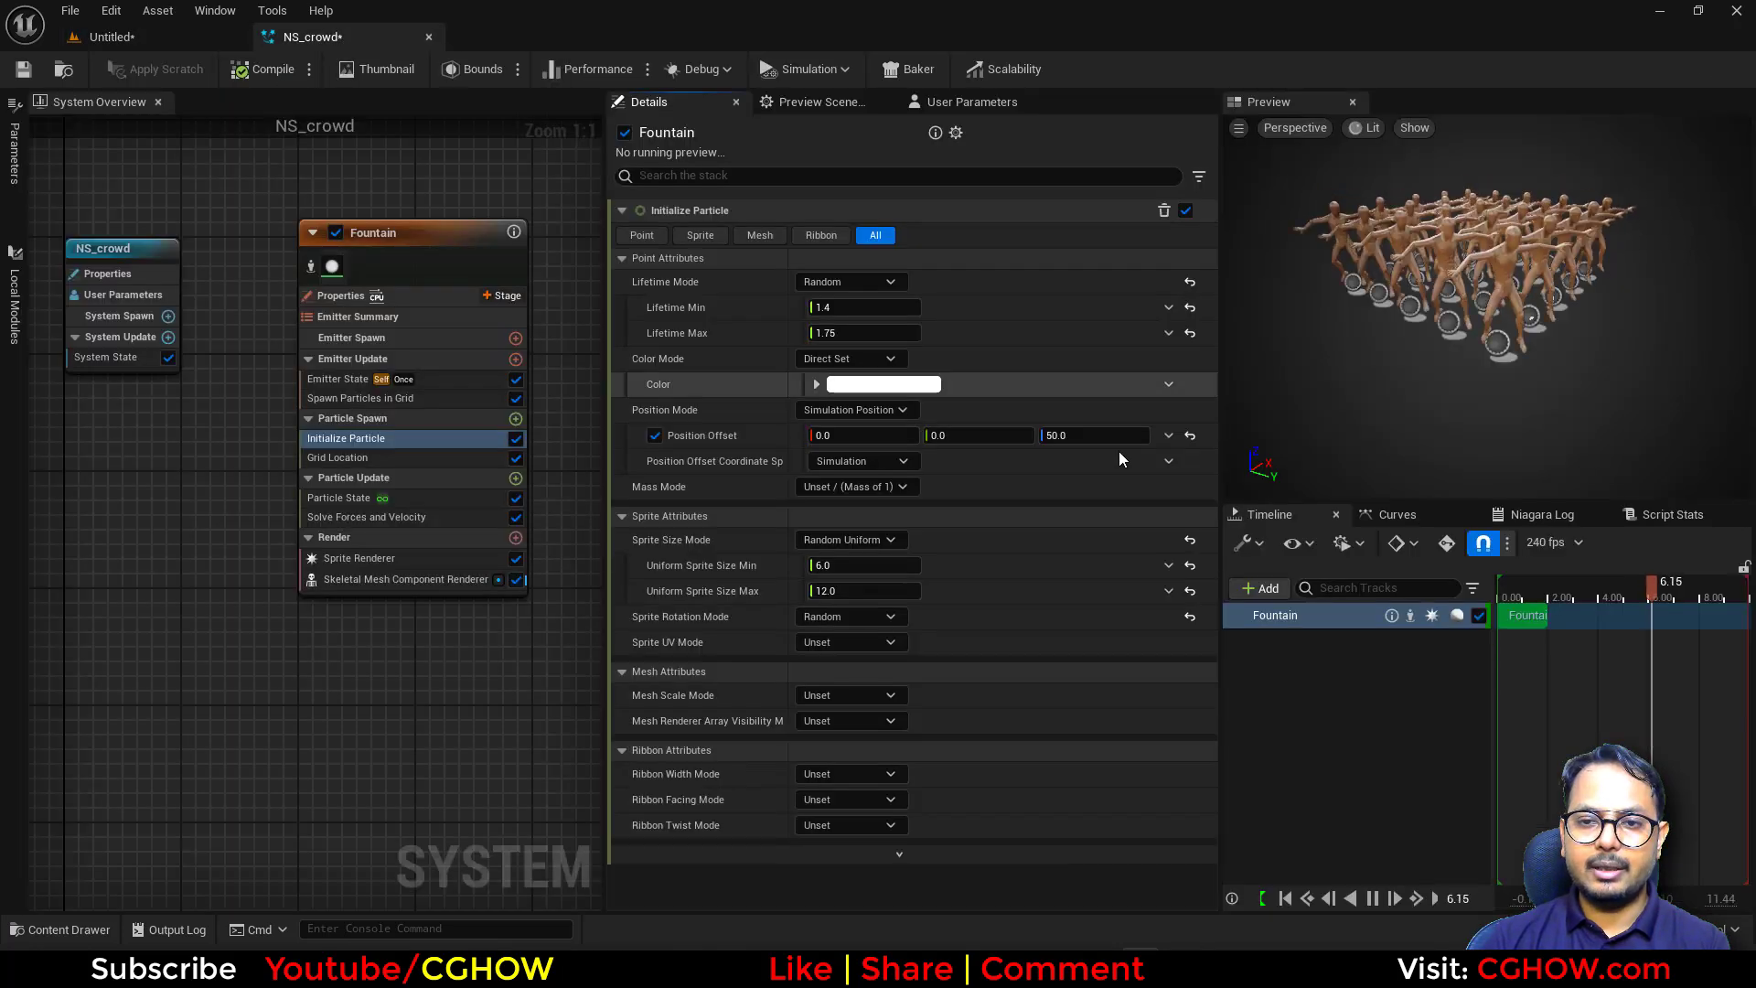
Make Position Offset a Random Range Vector with a maximum Z of 50 and check the crowd in the level.
left_click(1169, 435)
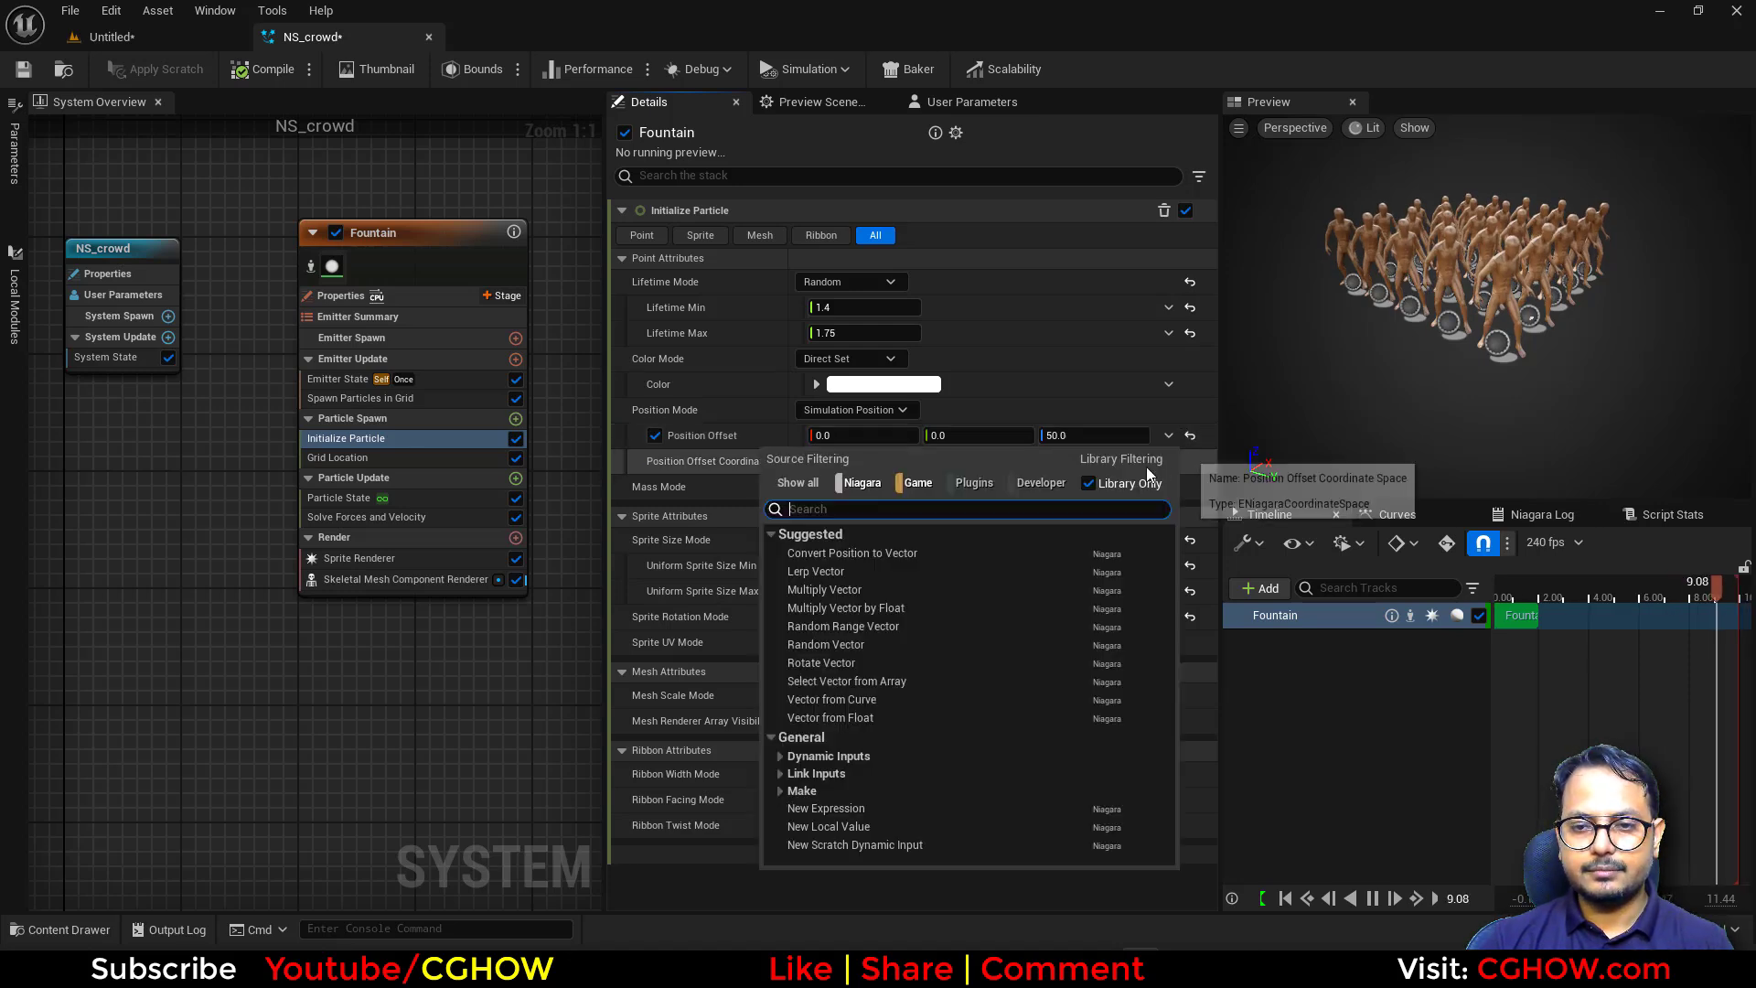
type("uni")
key("Return")
left_click(1070, 461)
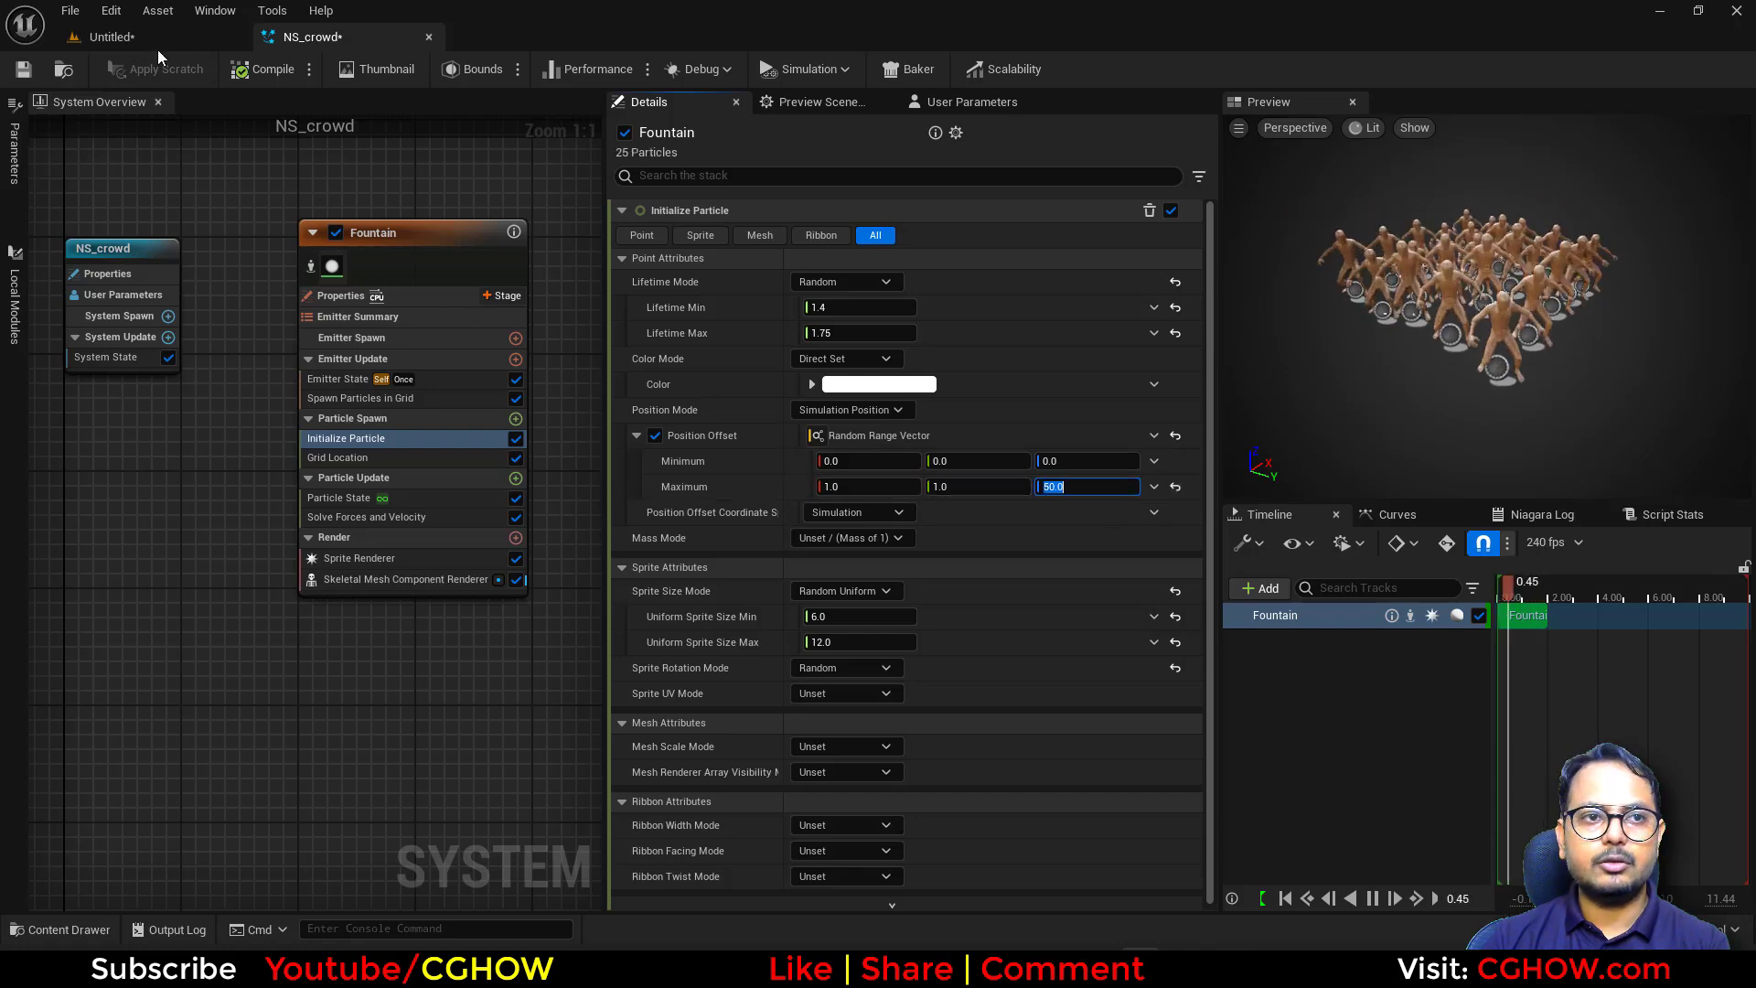
left_click(114, 36)
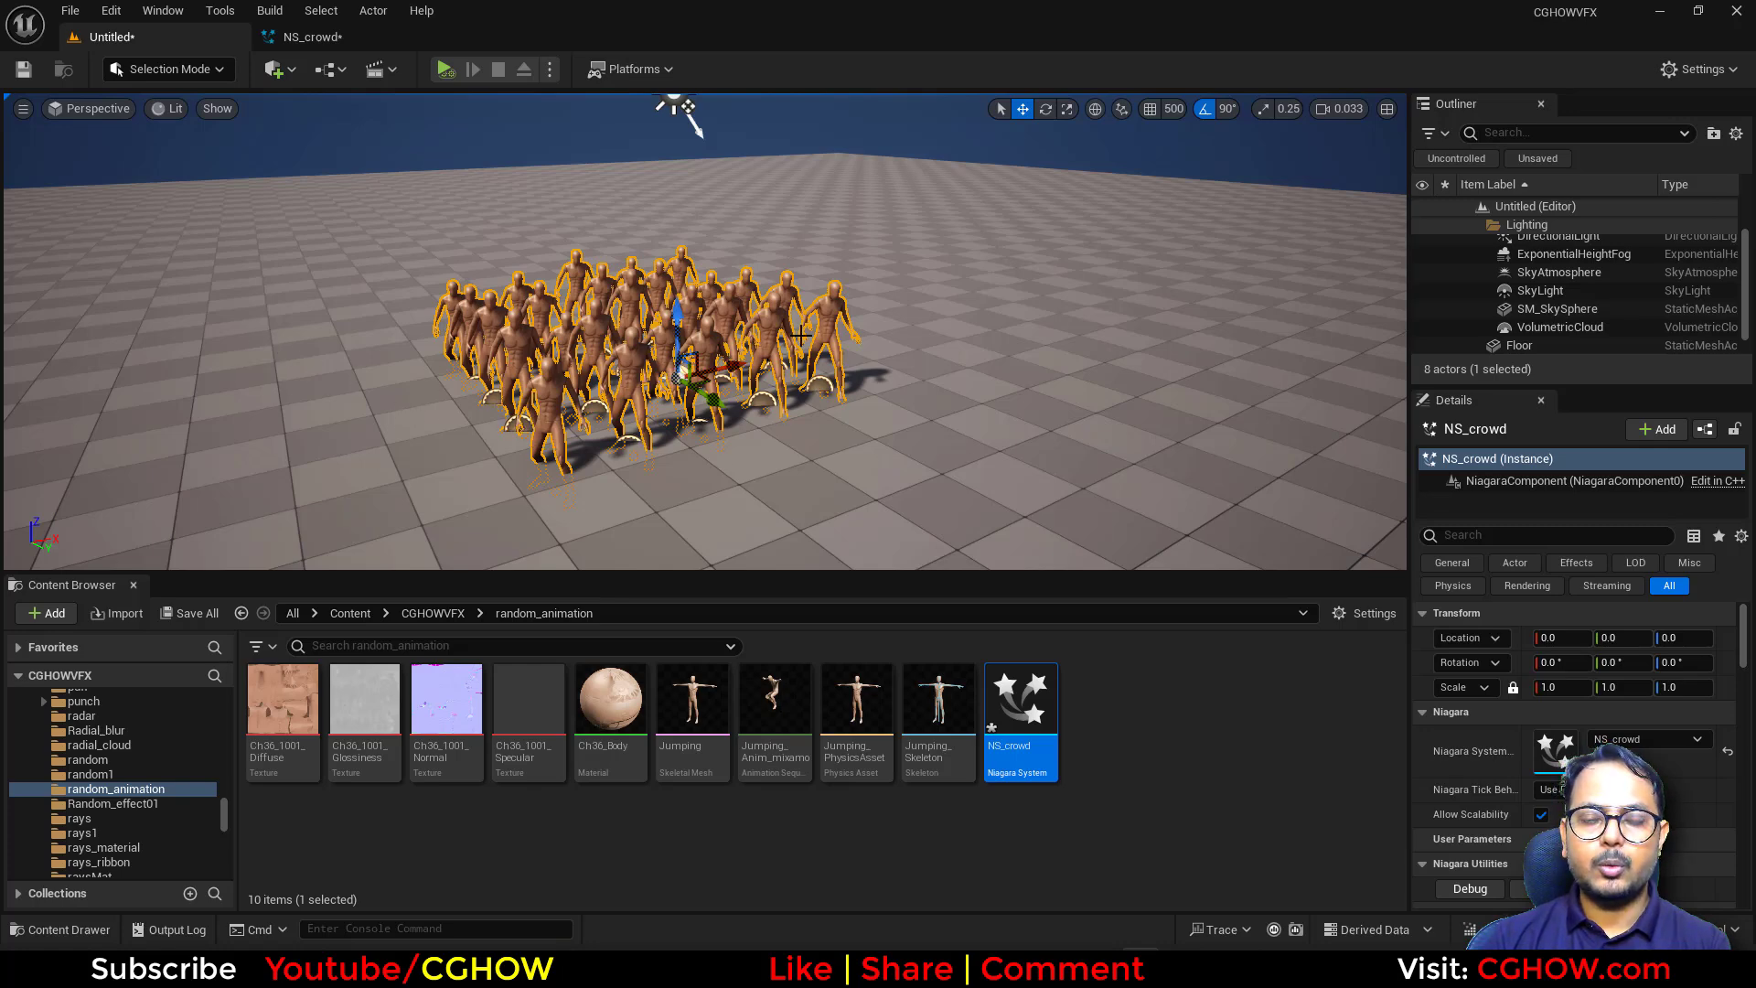
Reset Initialize Particle's Position Offset to its default value.
left_click(379, 37)
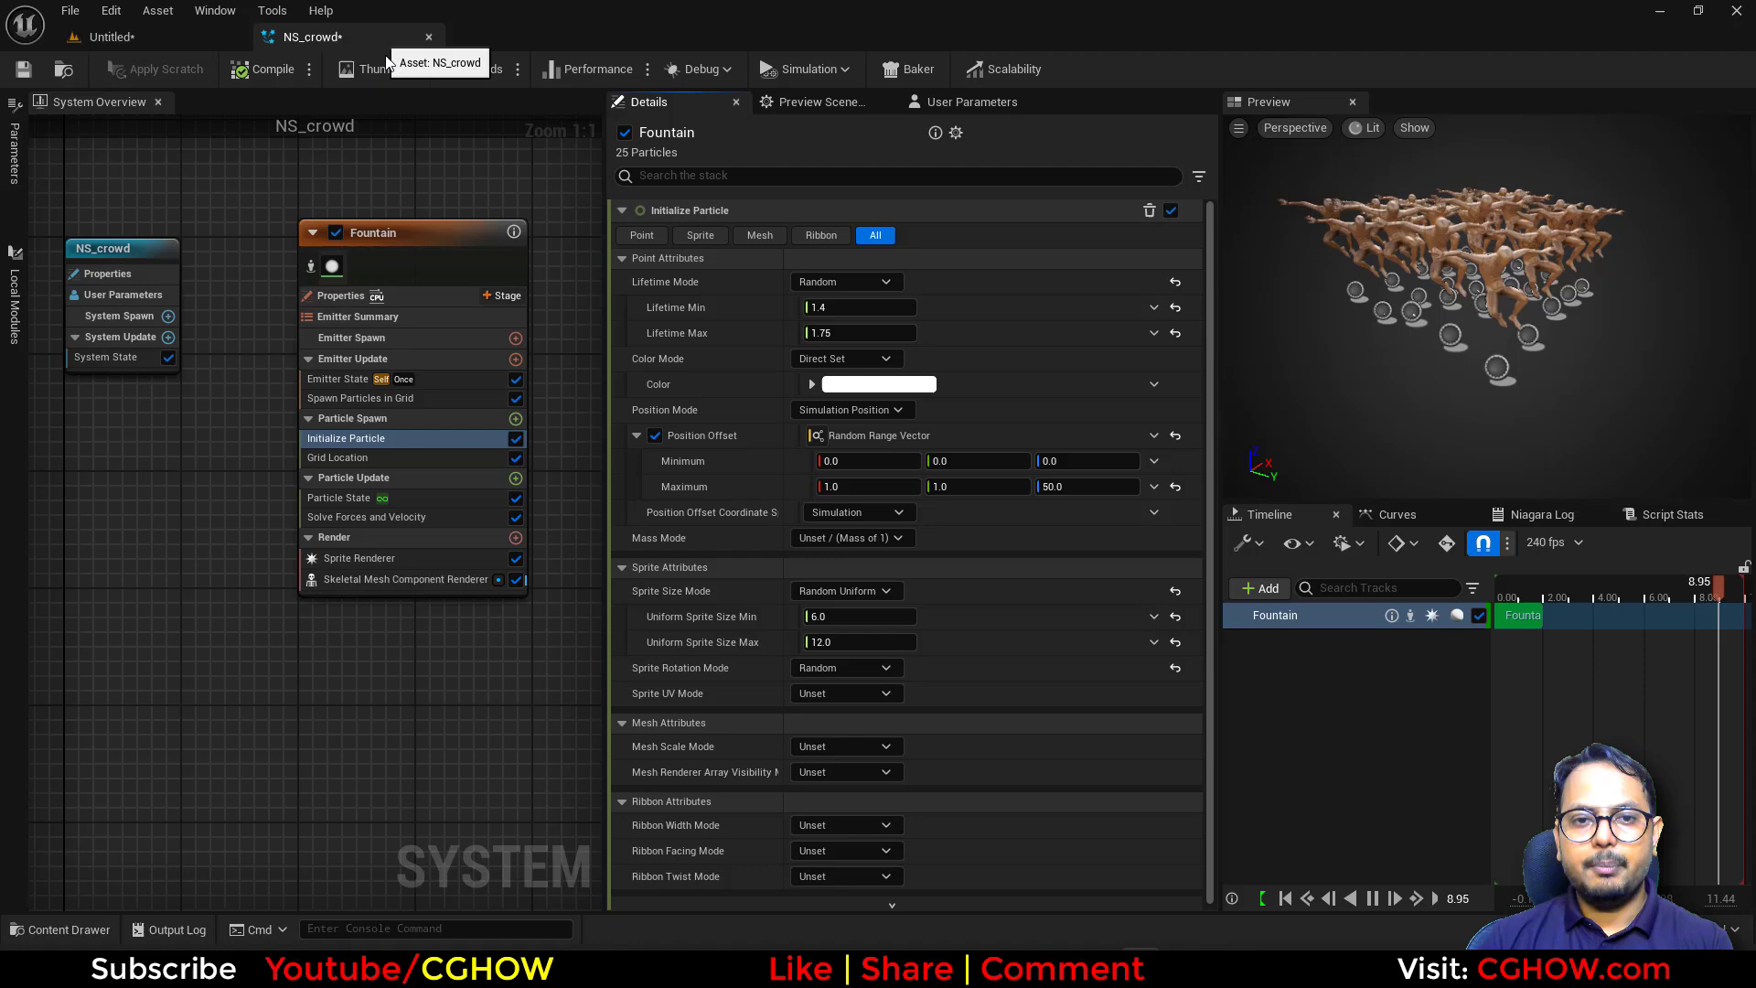
left_click(1174, 437)
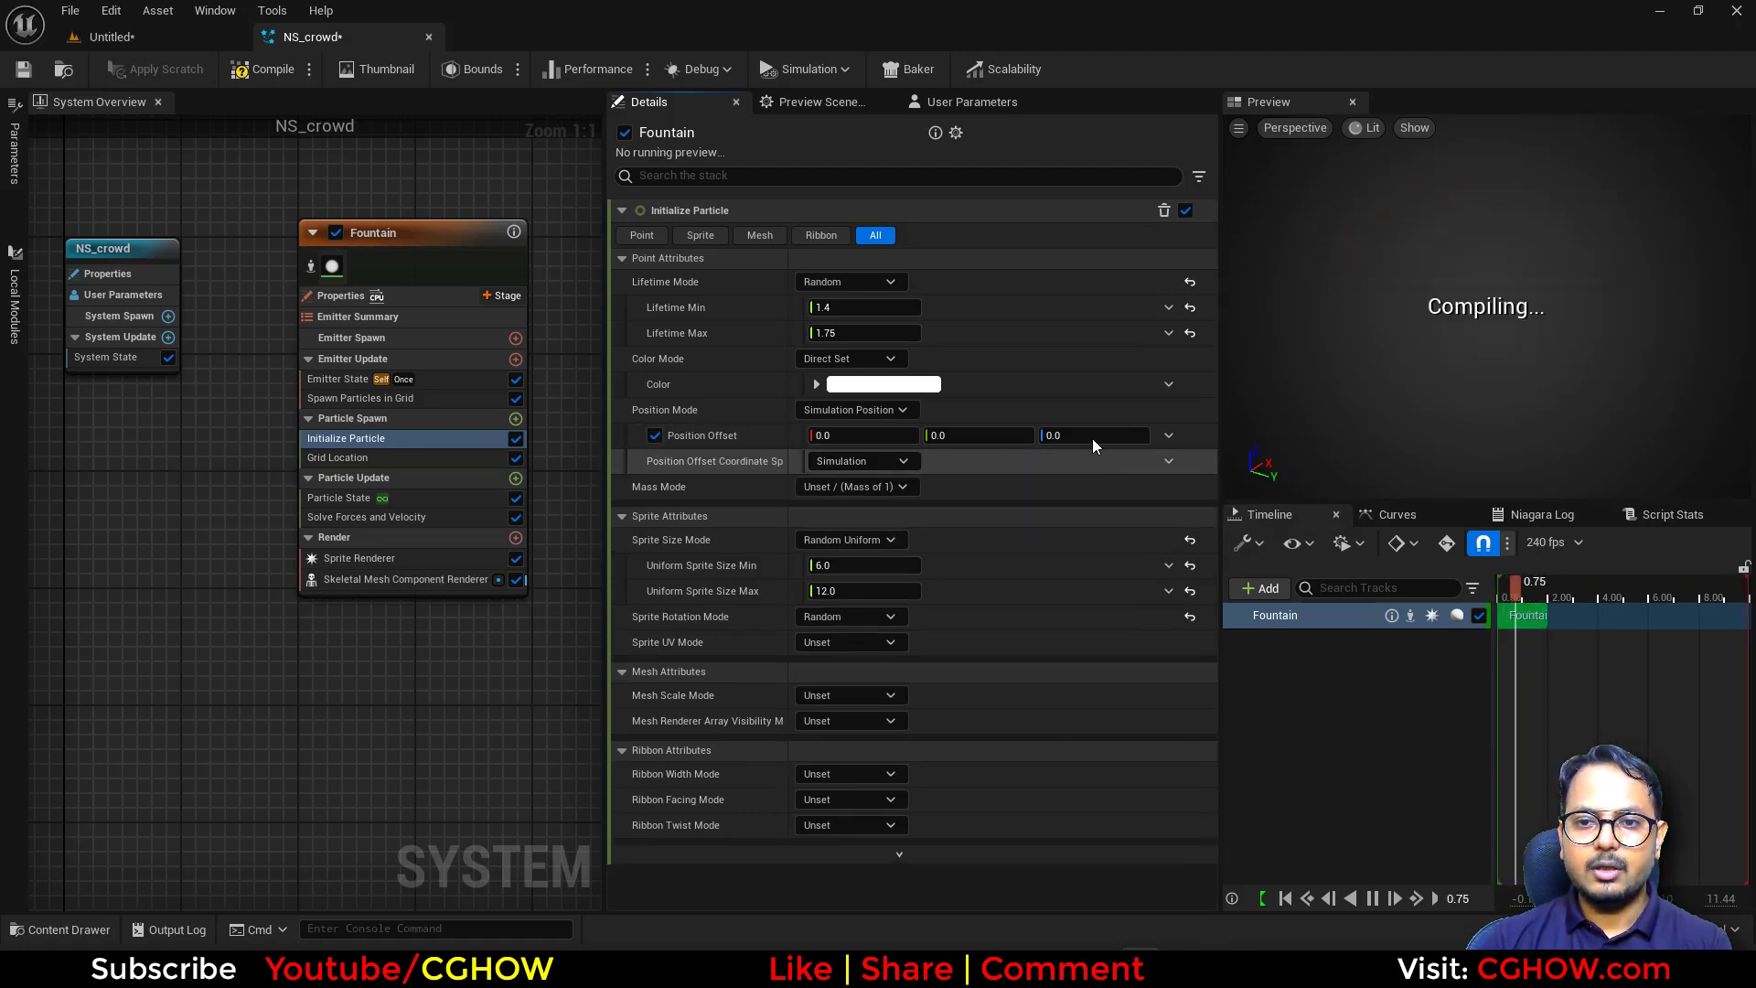
Raise the NS_crowd actor in the level to about 57 on Z and run the simulation to check the jump.
left_click(205, 36)
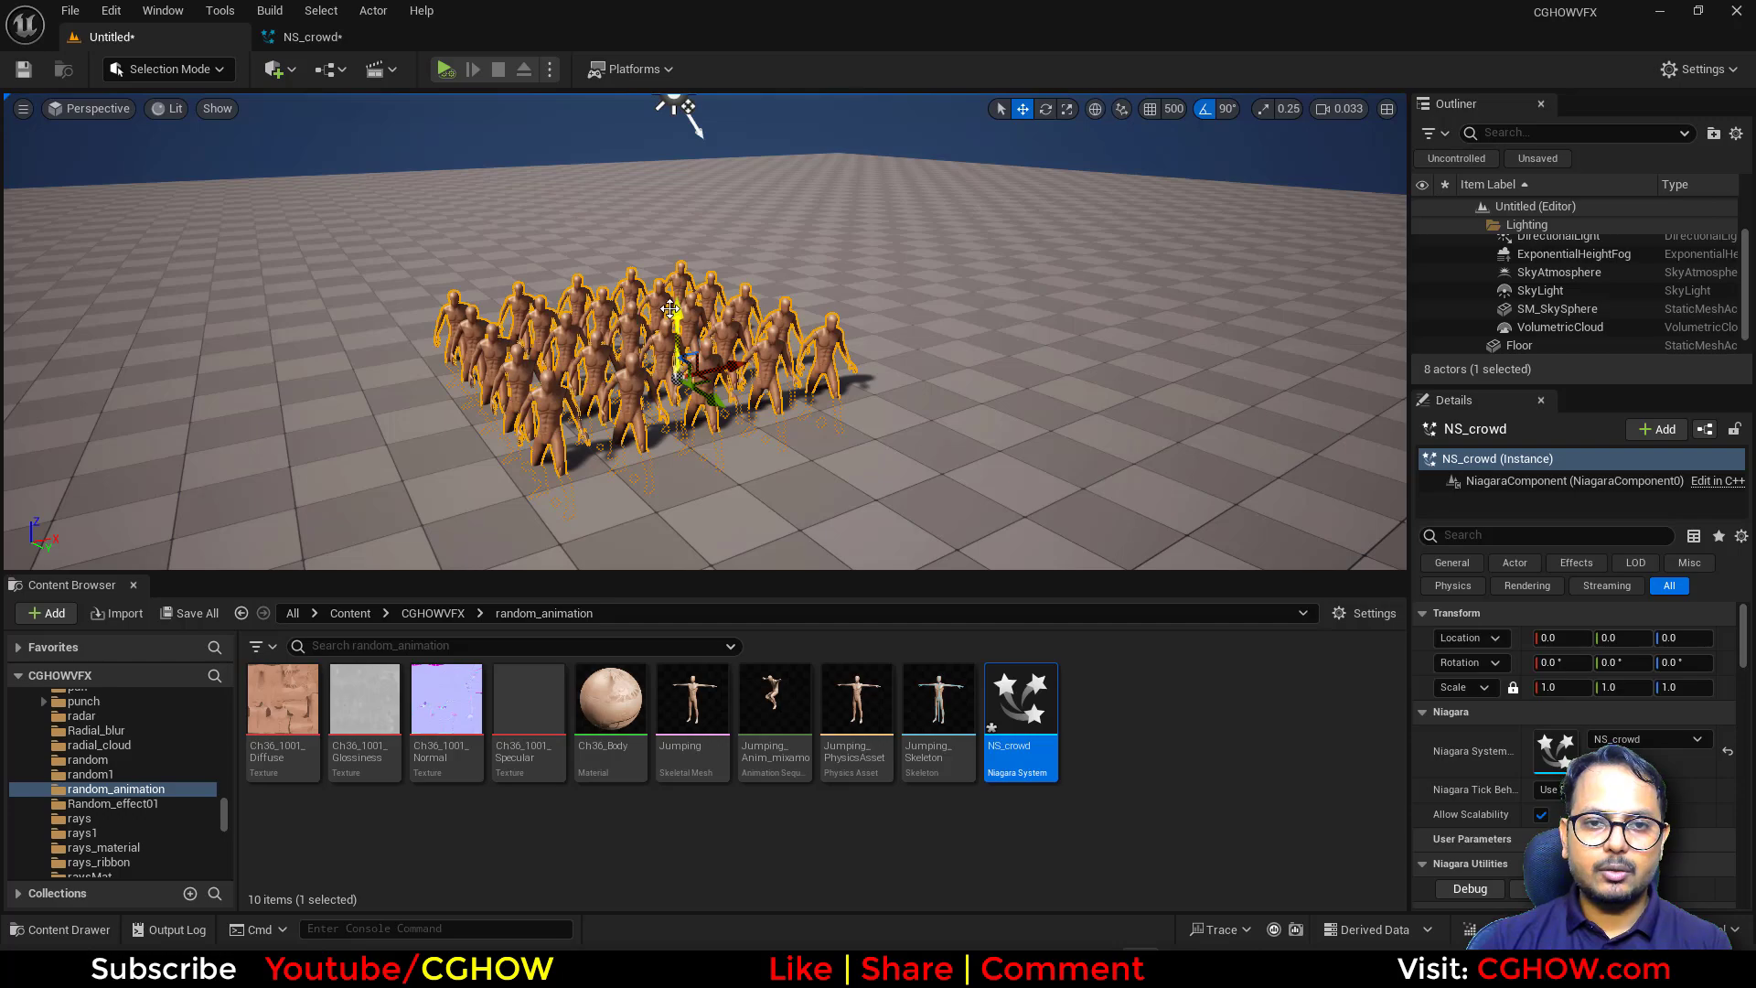
left_click(444, 69)
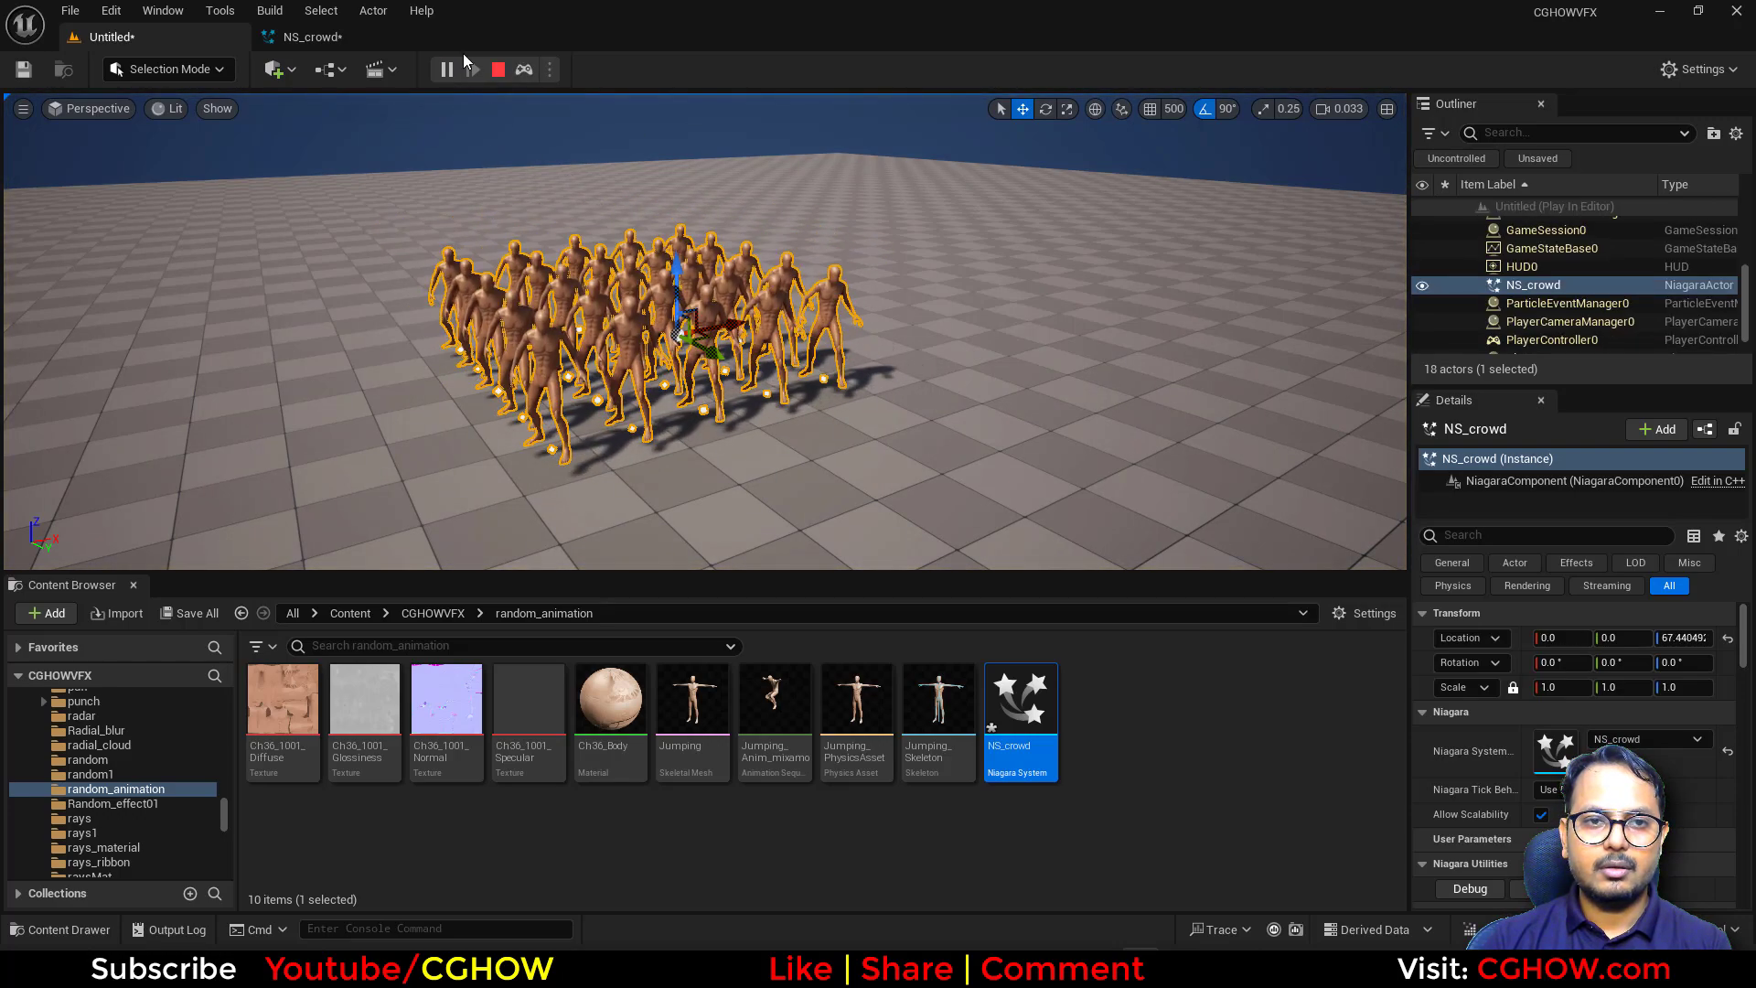
left_click(497, 69)
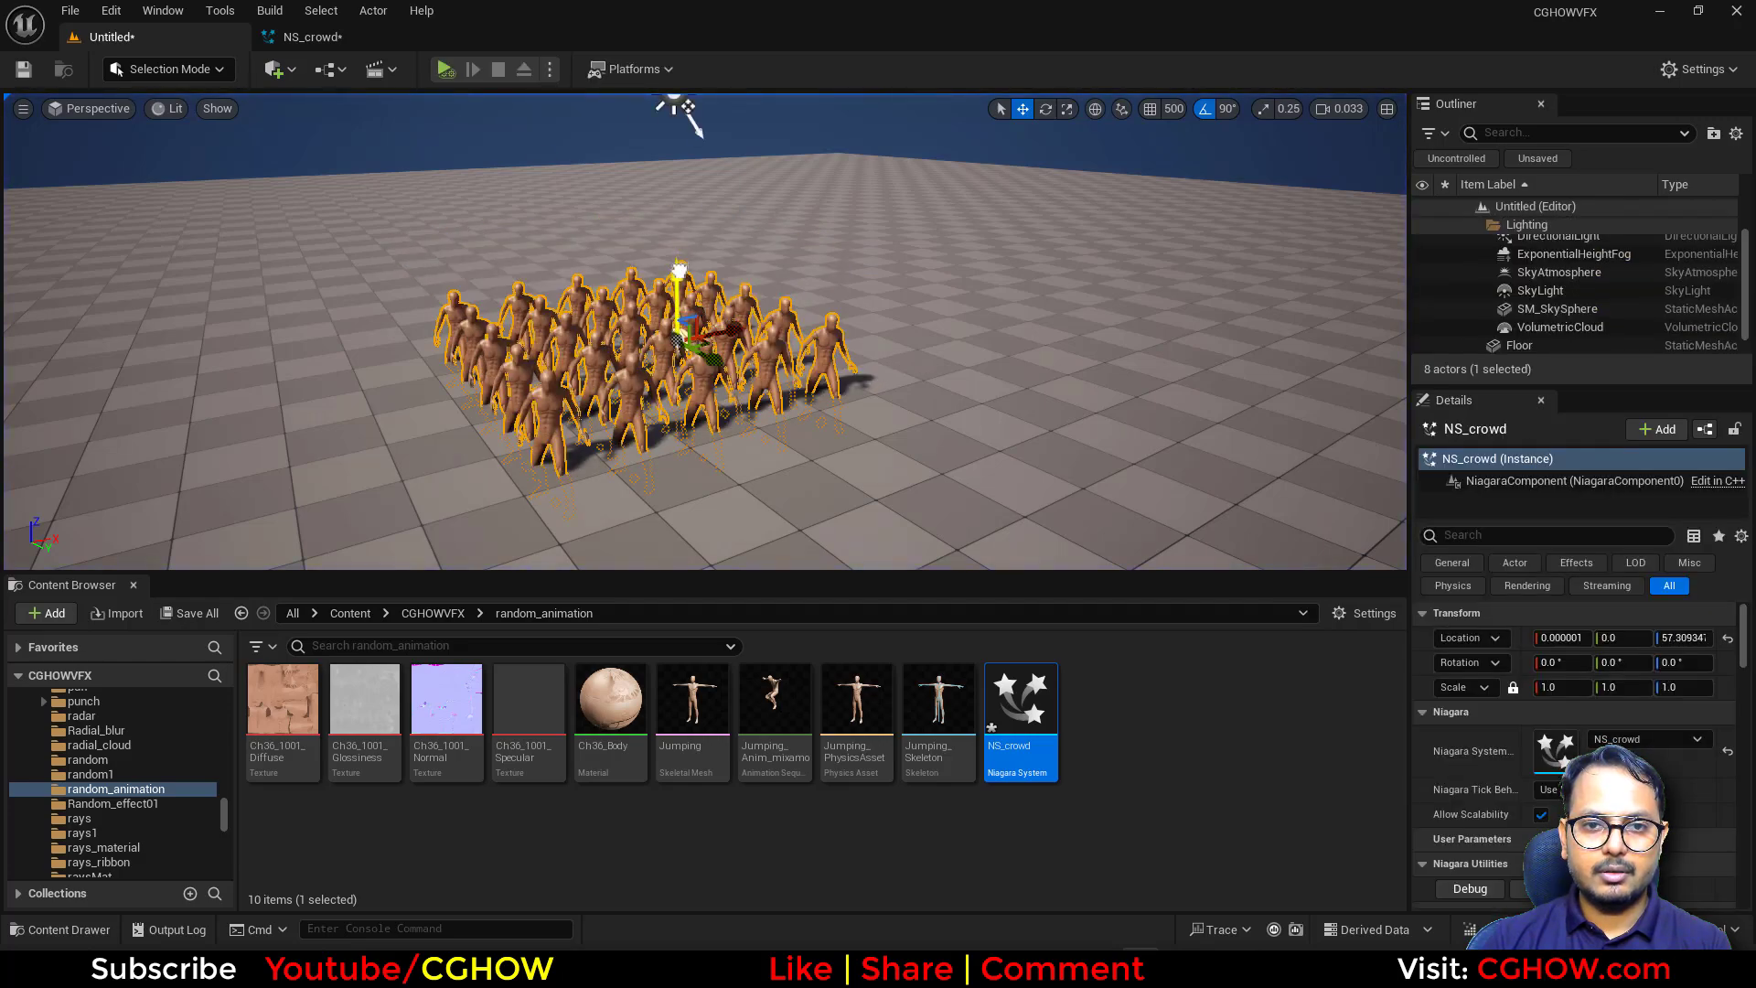
left_click(444, 69)
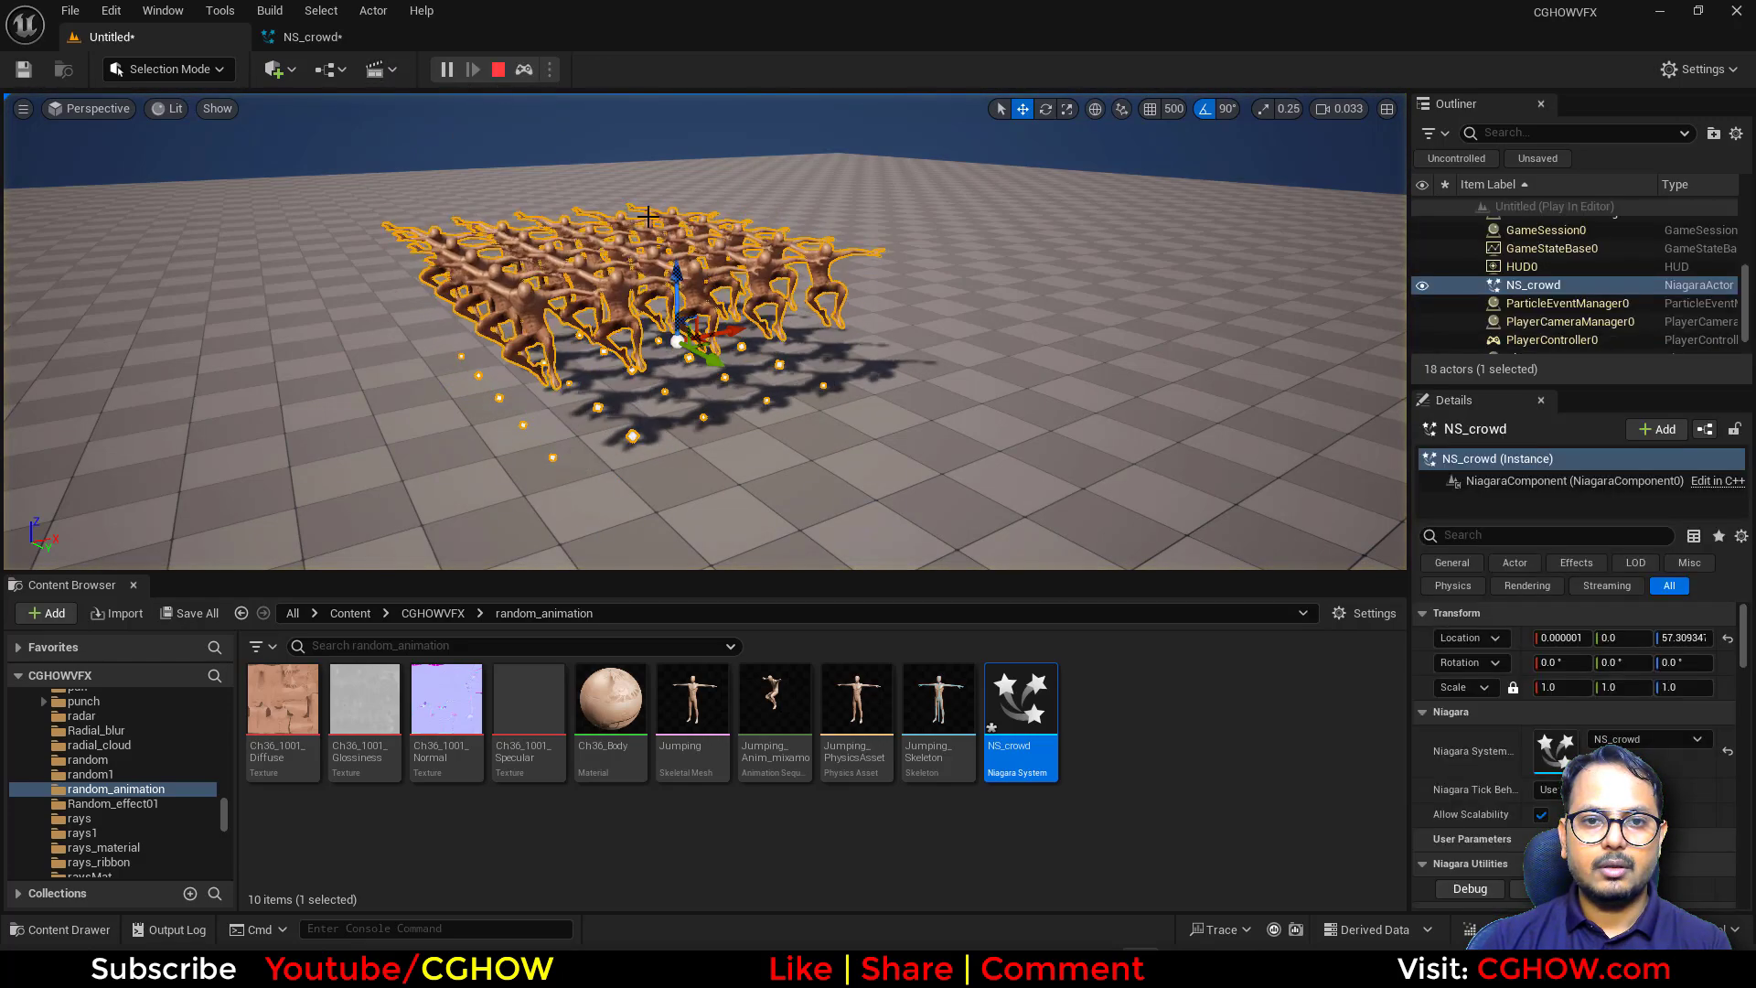
left_click(499, 69)
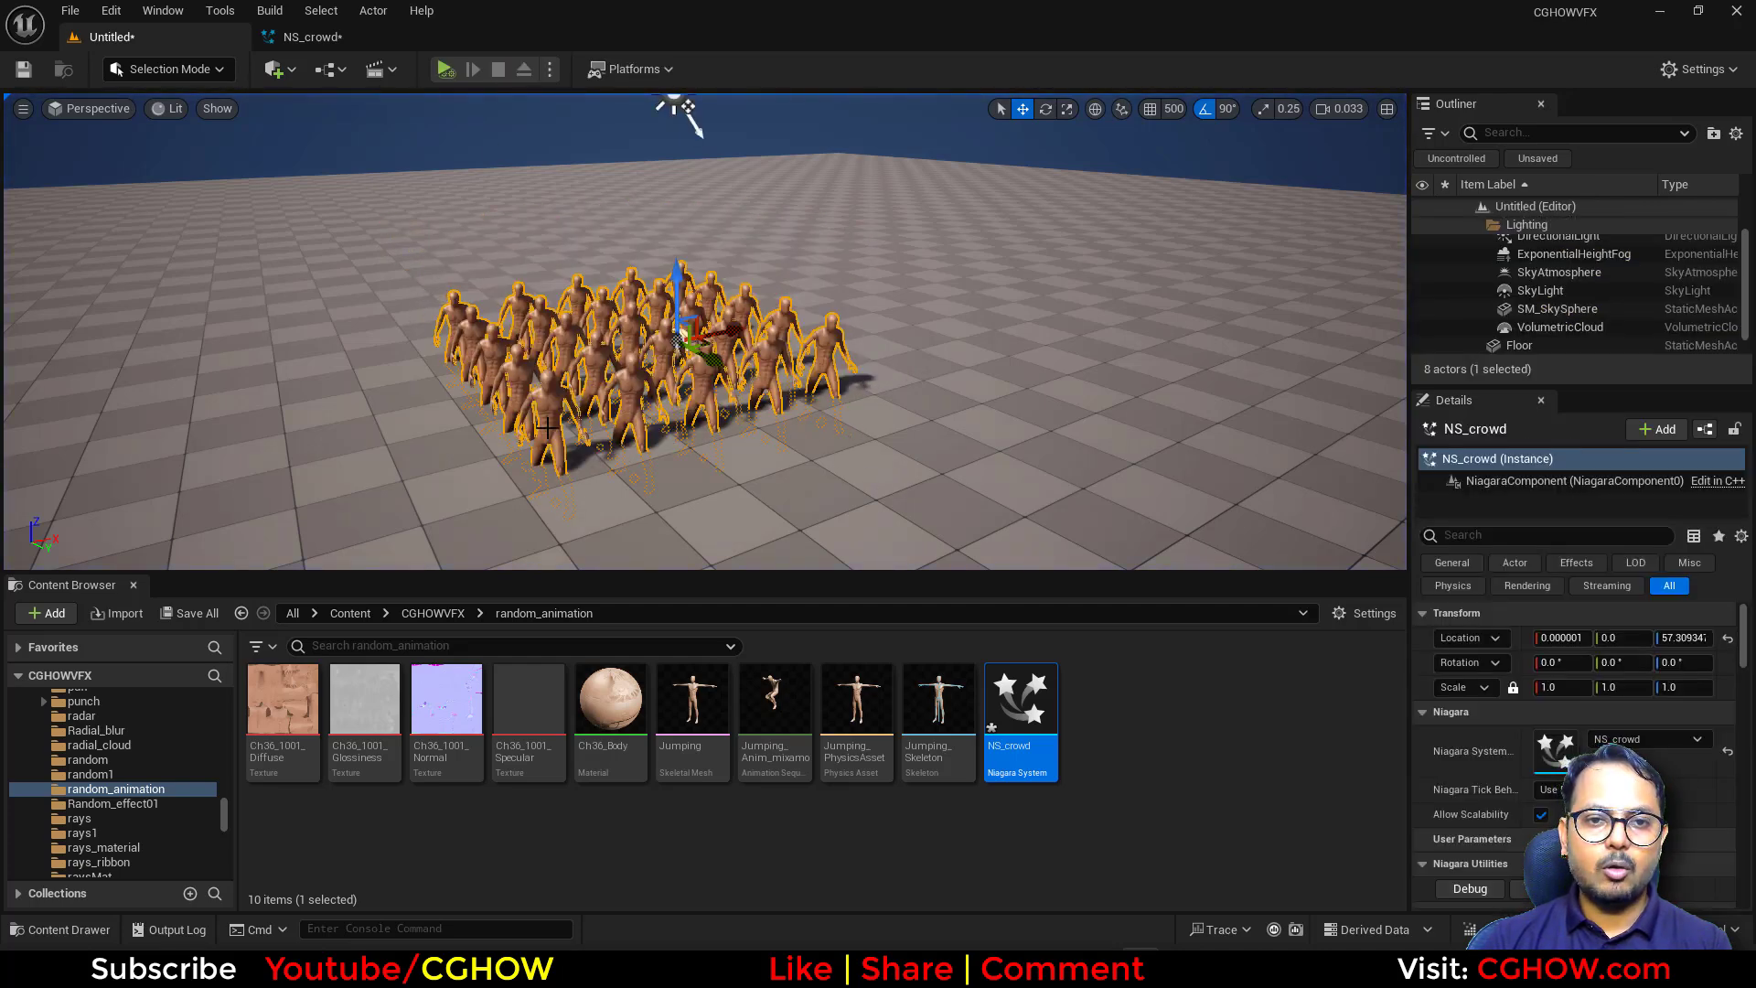
Try a Relative Rotation of 90° on Z for the Skeletal Mesh Component Renderer and set it back to 0°.
left_click(377, 37)
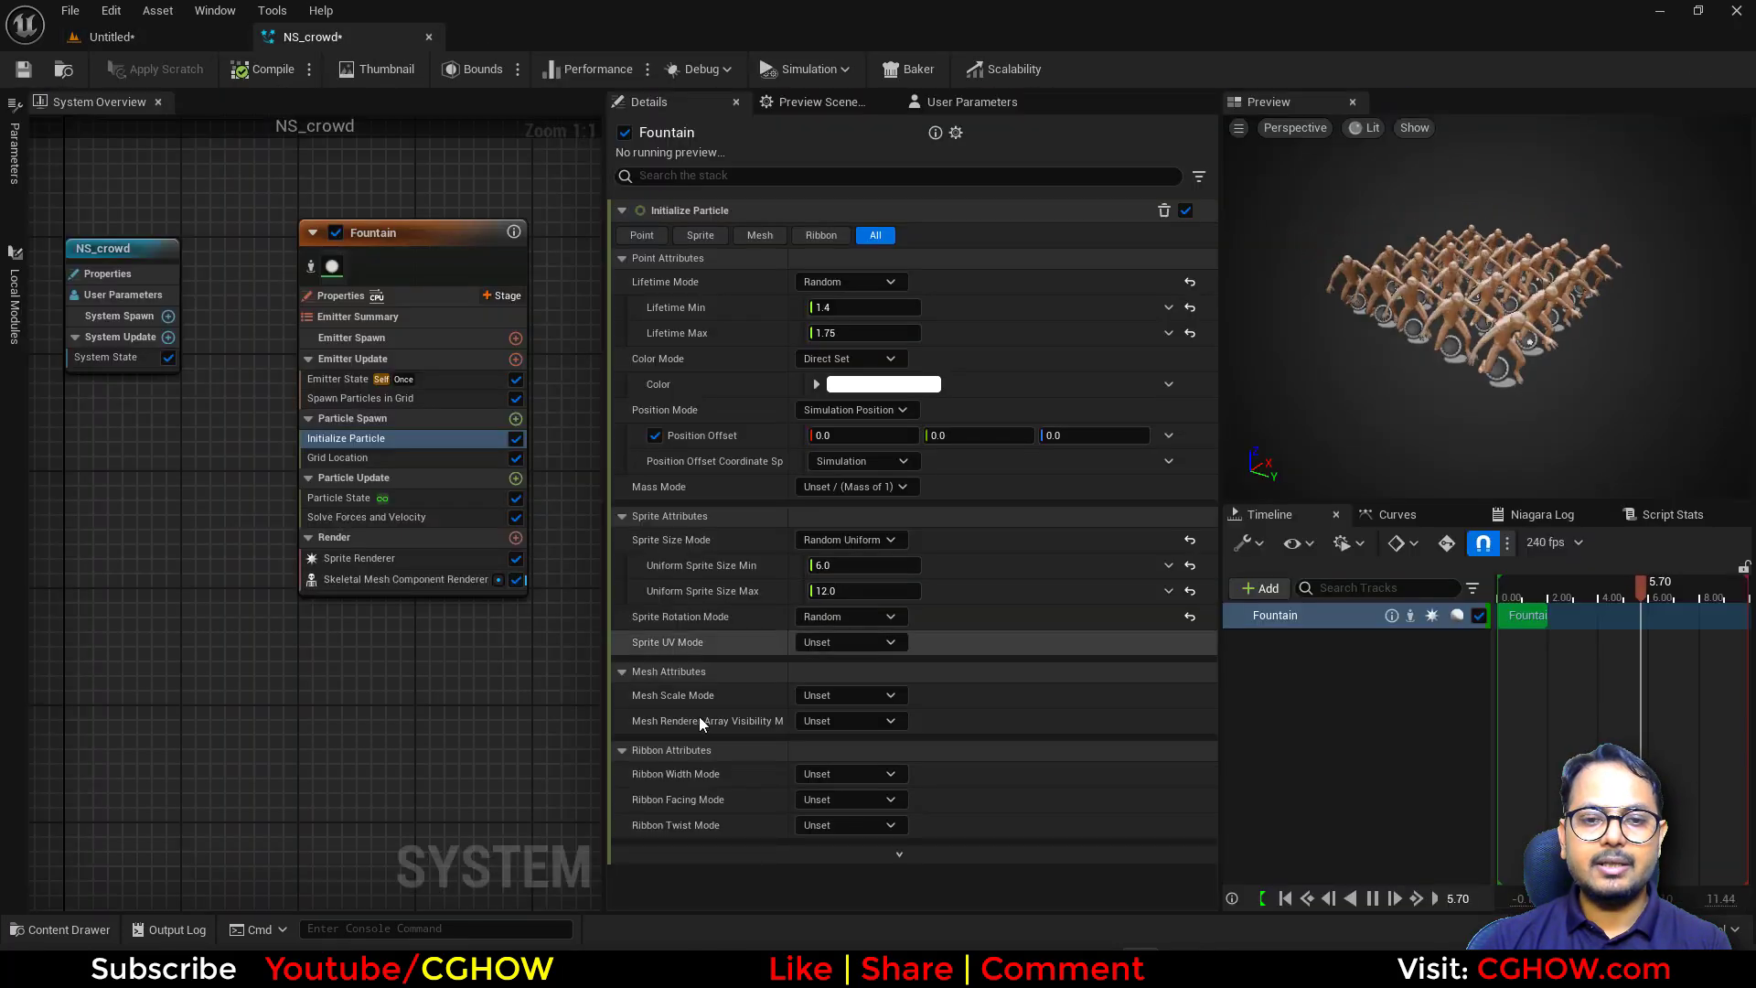
left_click(395, 579)
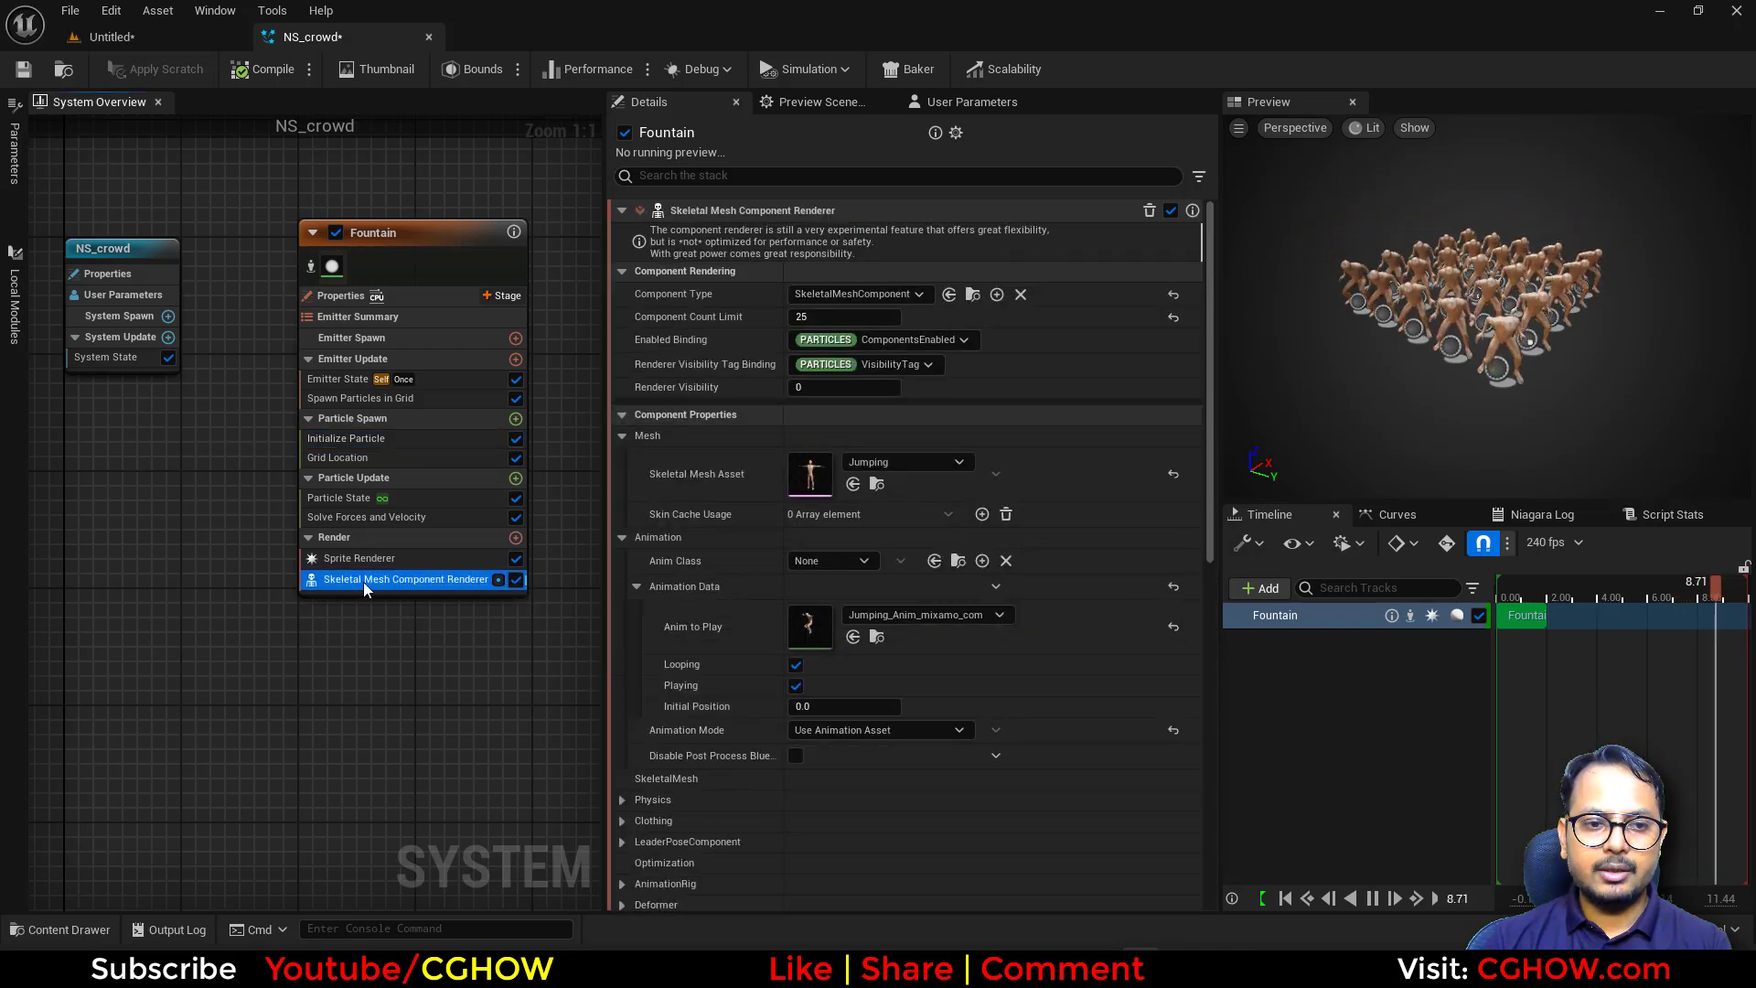
scroll(705, 603, "down", 10)
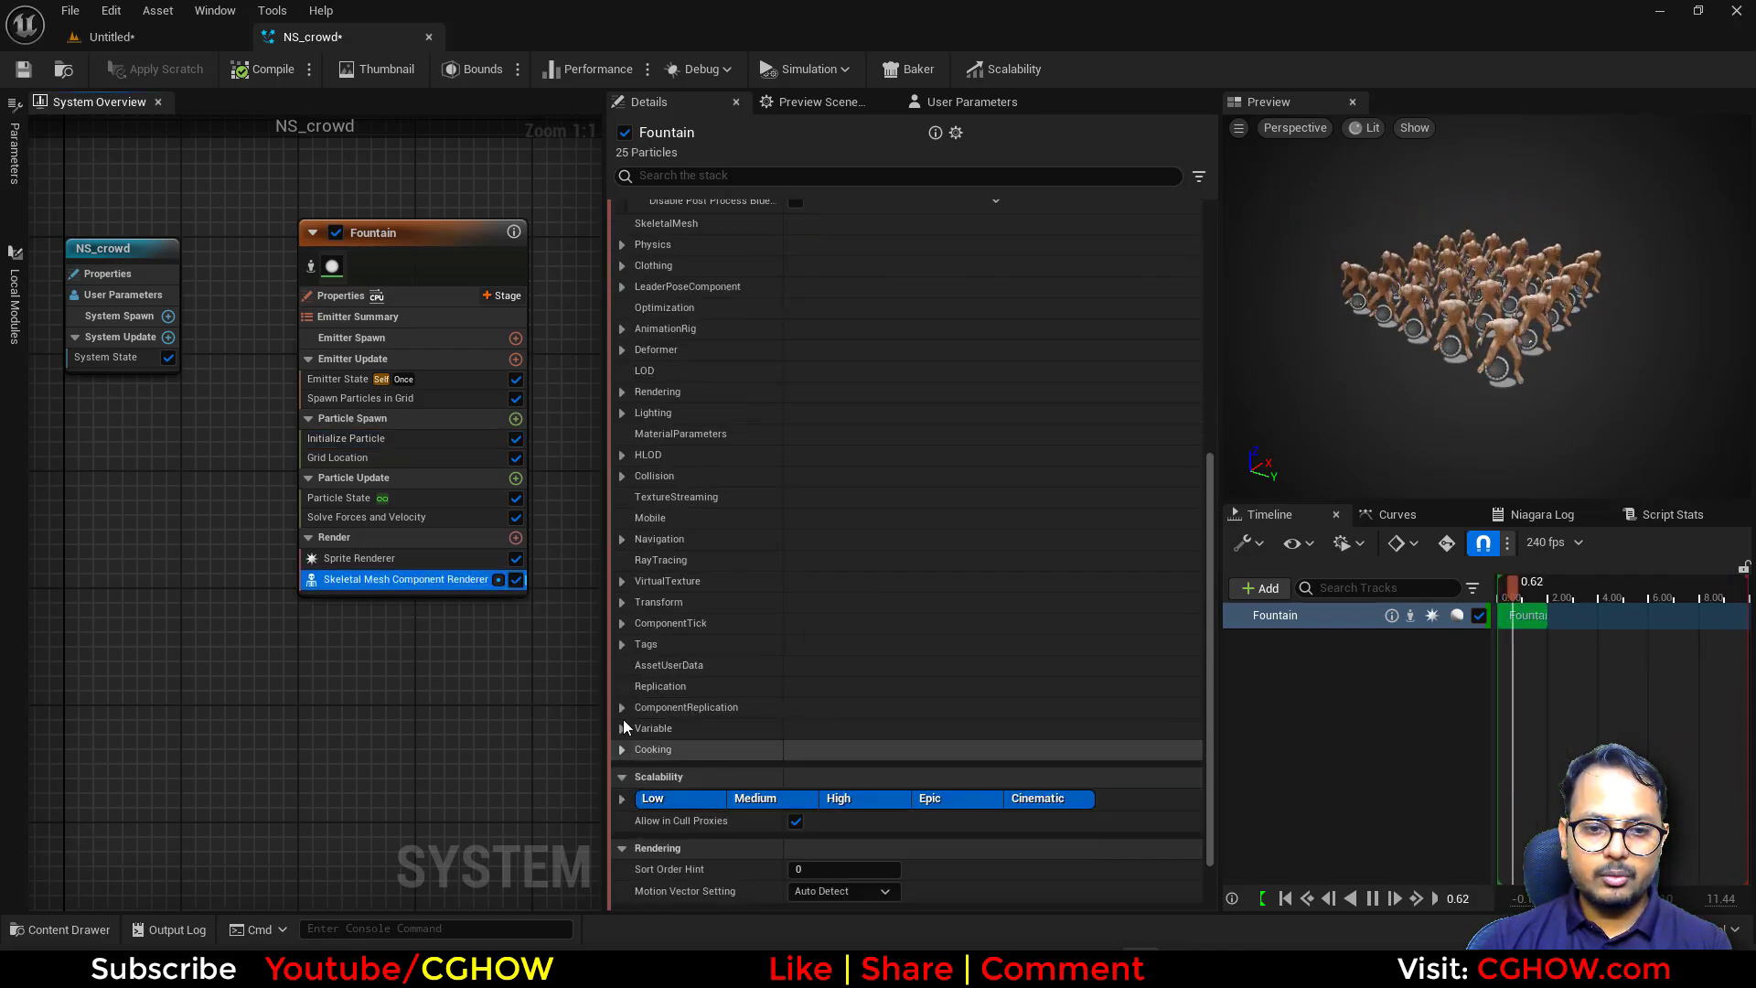
left_click(623, 602)
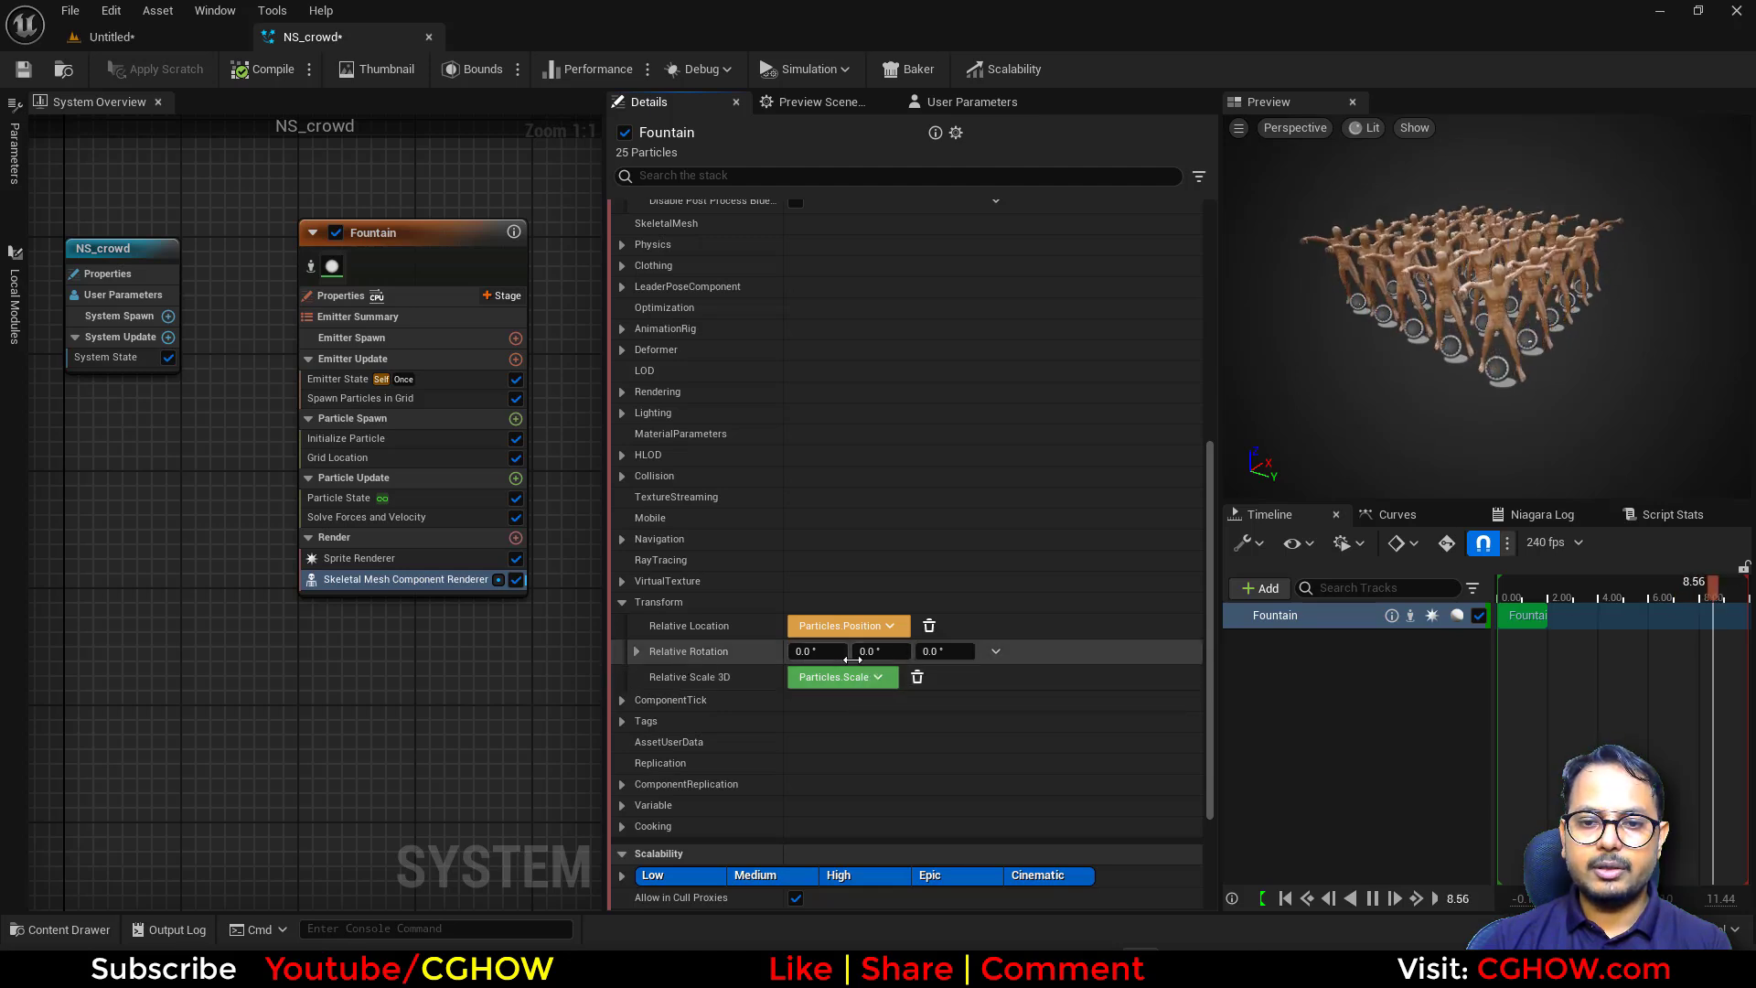
left_click(951, 652)
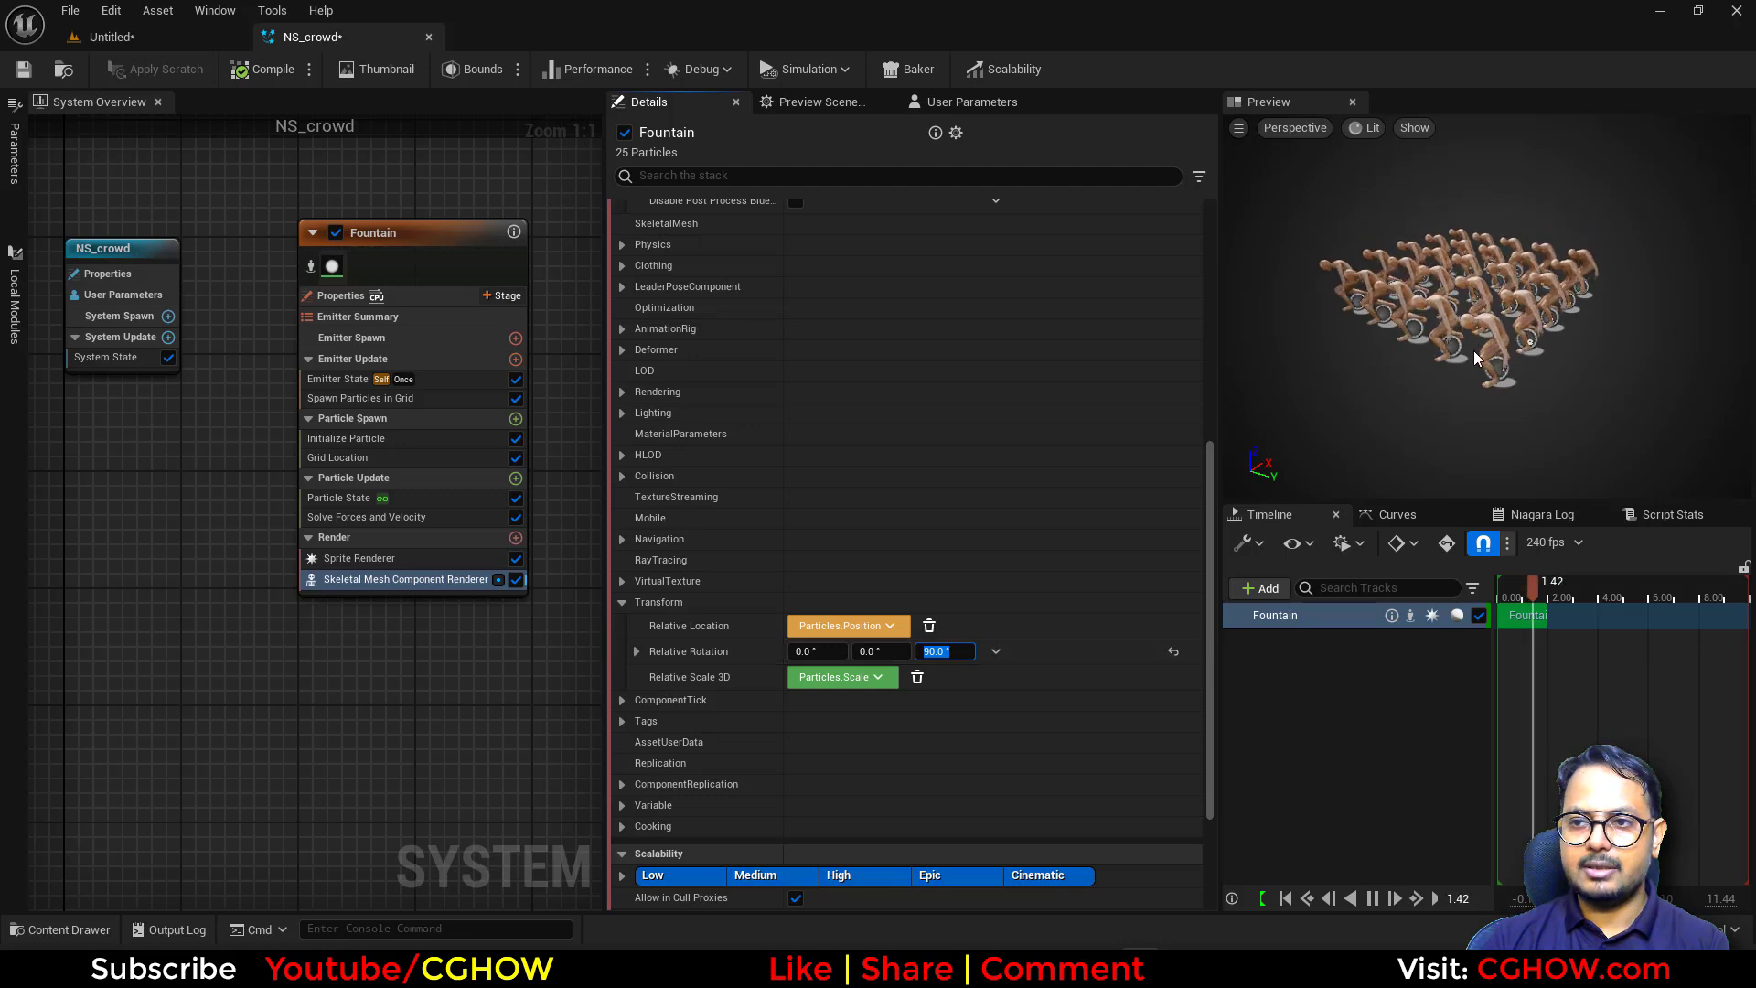
type("0")
key("Return")
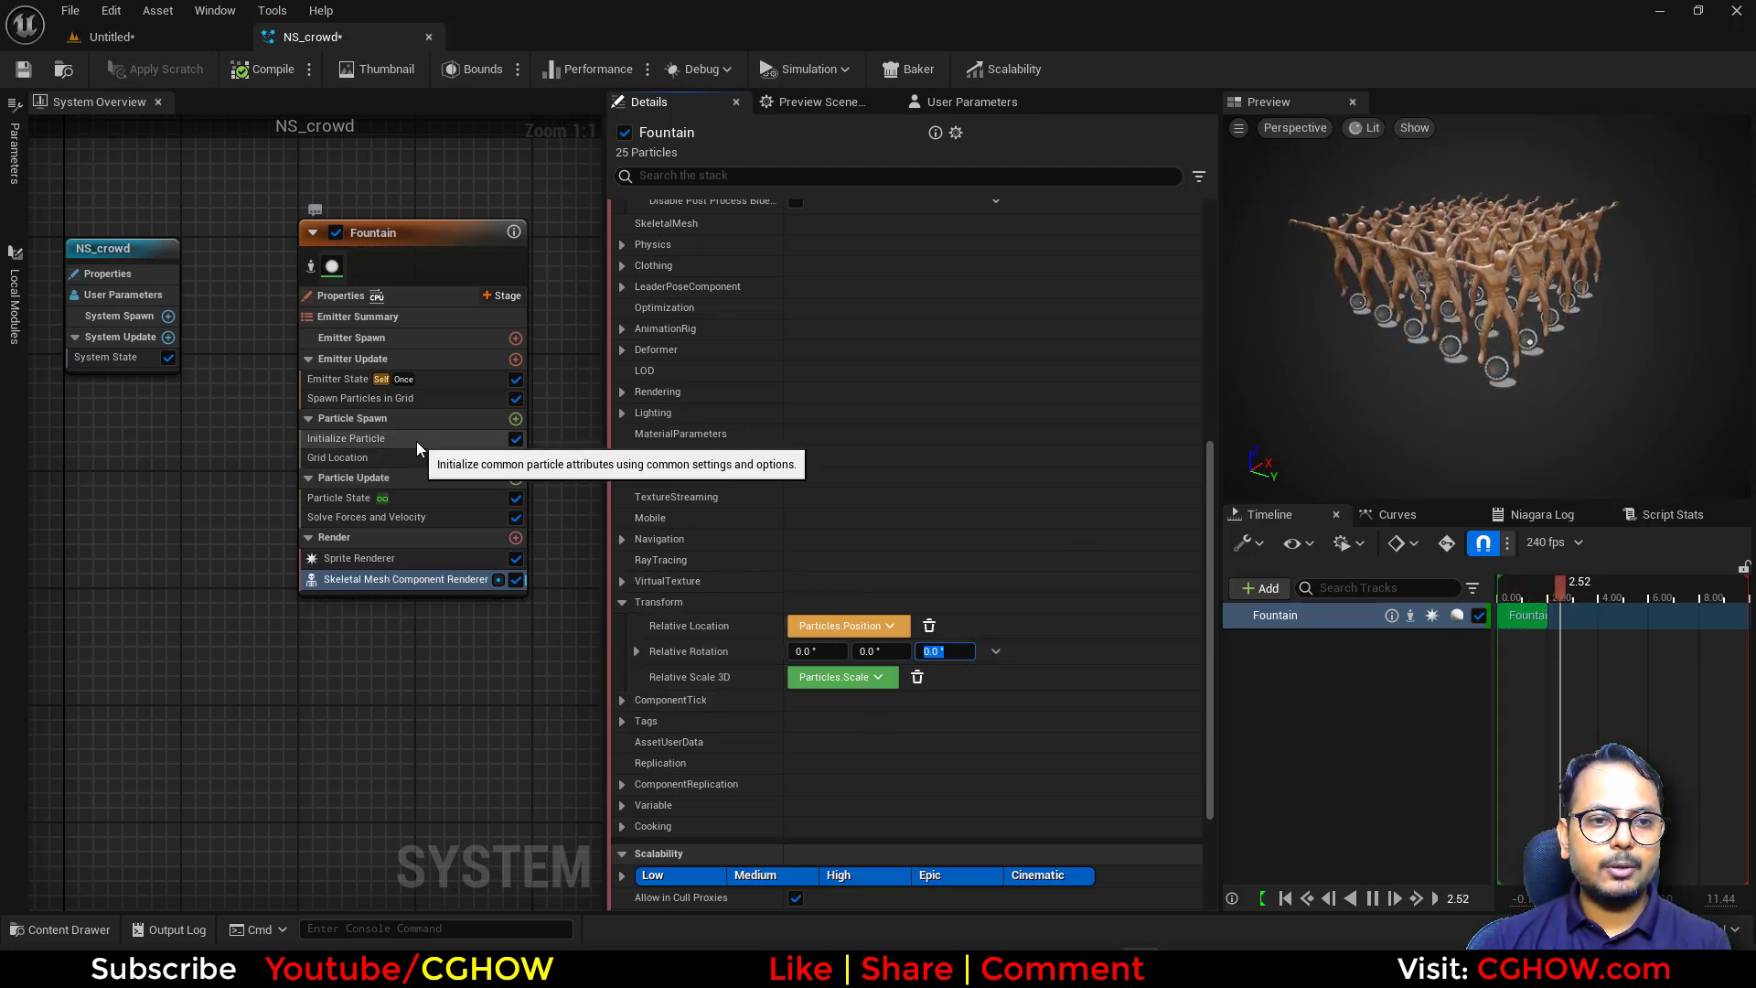
Add an Initial Mesh Orientation module to Particle Spawn and set its Mesh Orientation Mode to None.
left_click(515, 420)
type("ini")
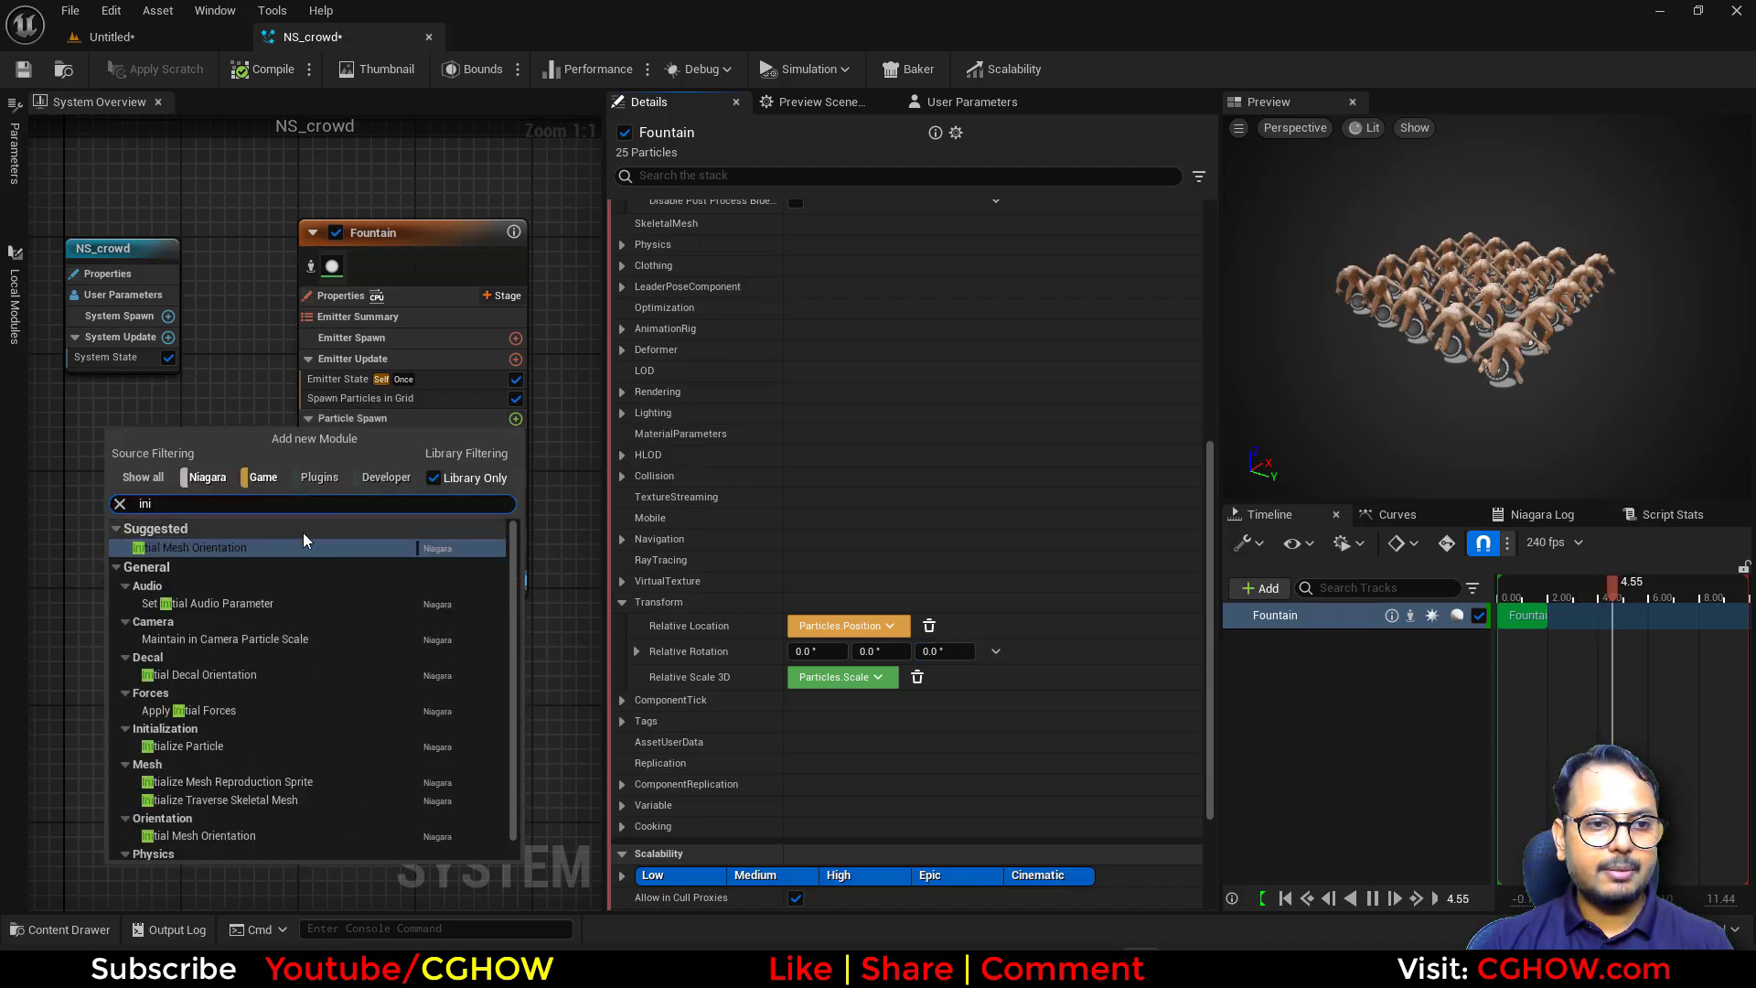
left_click(255, 547)
left_click(891, 255)
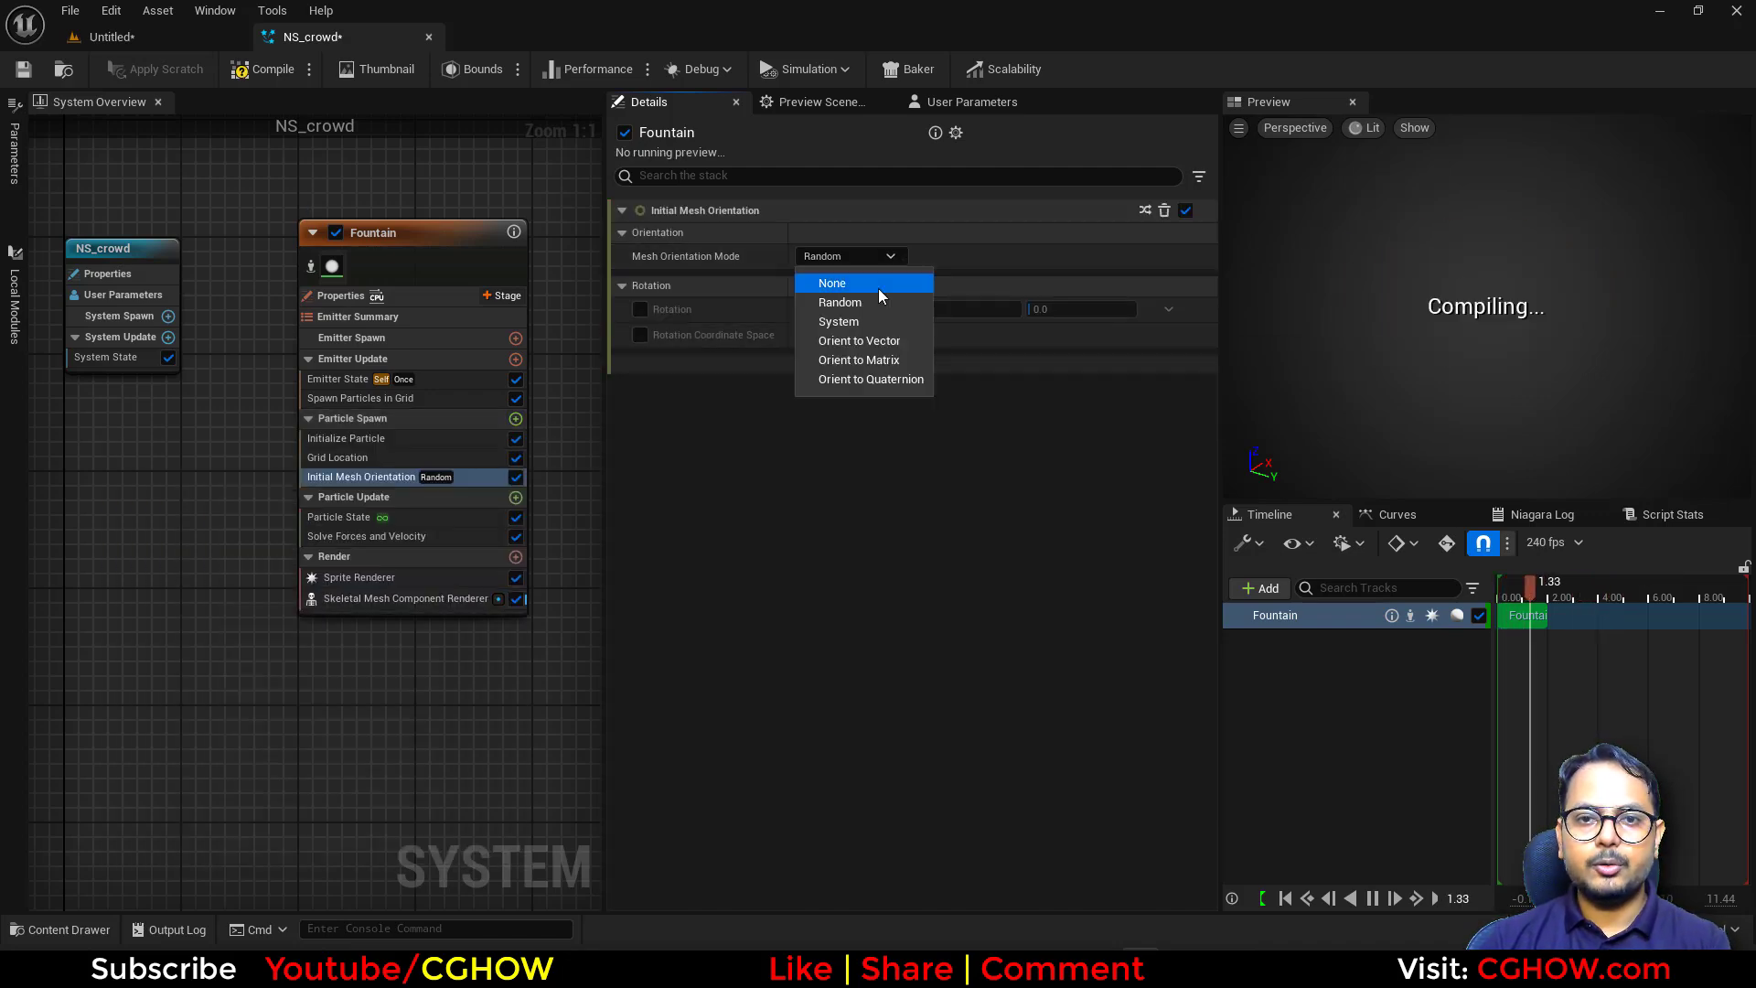
left_click(909, 274)
Enable Rotation in Initial Mesh Orientation, make it a Random Range Vector, and set its minimum Z to -1.
left_click(640, 309)
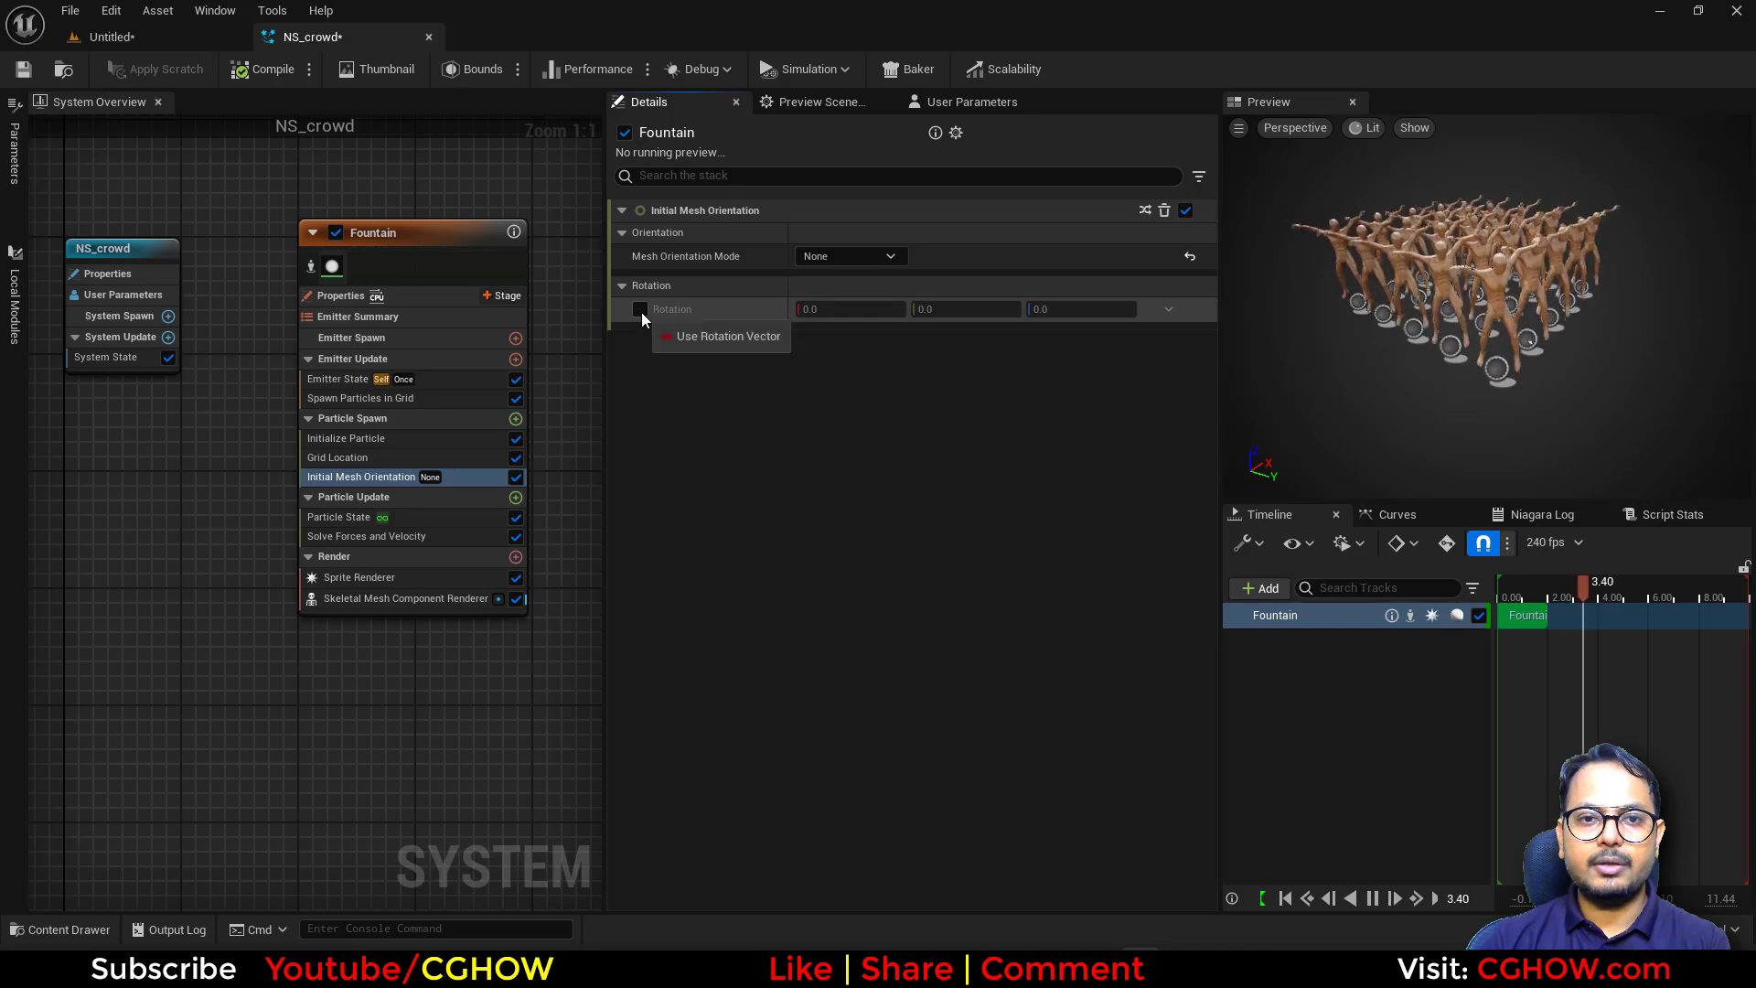
left_click(1167, 310)
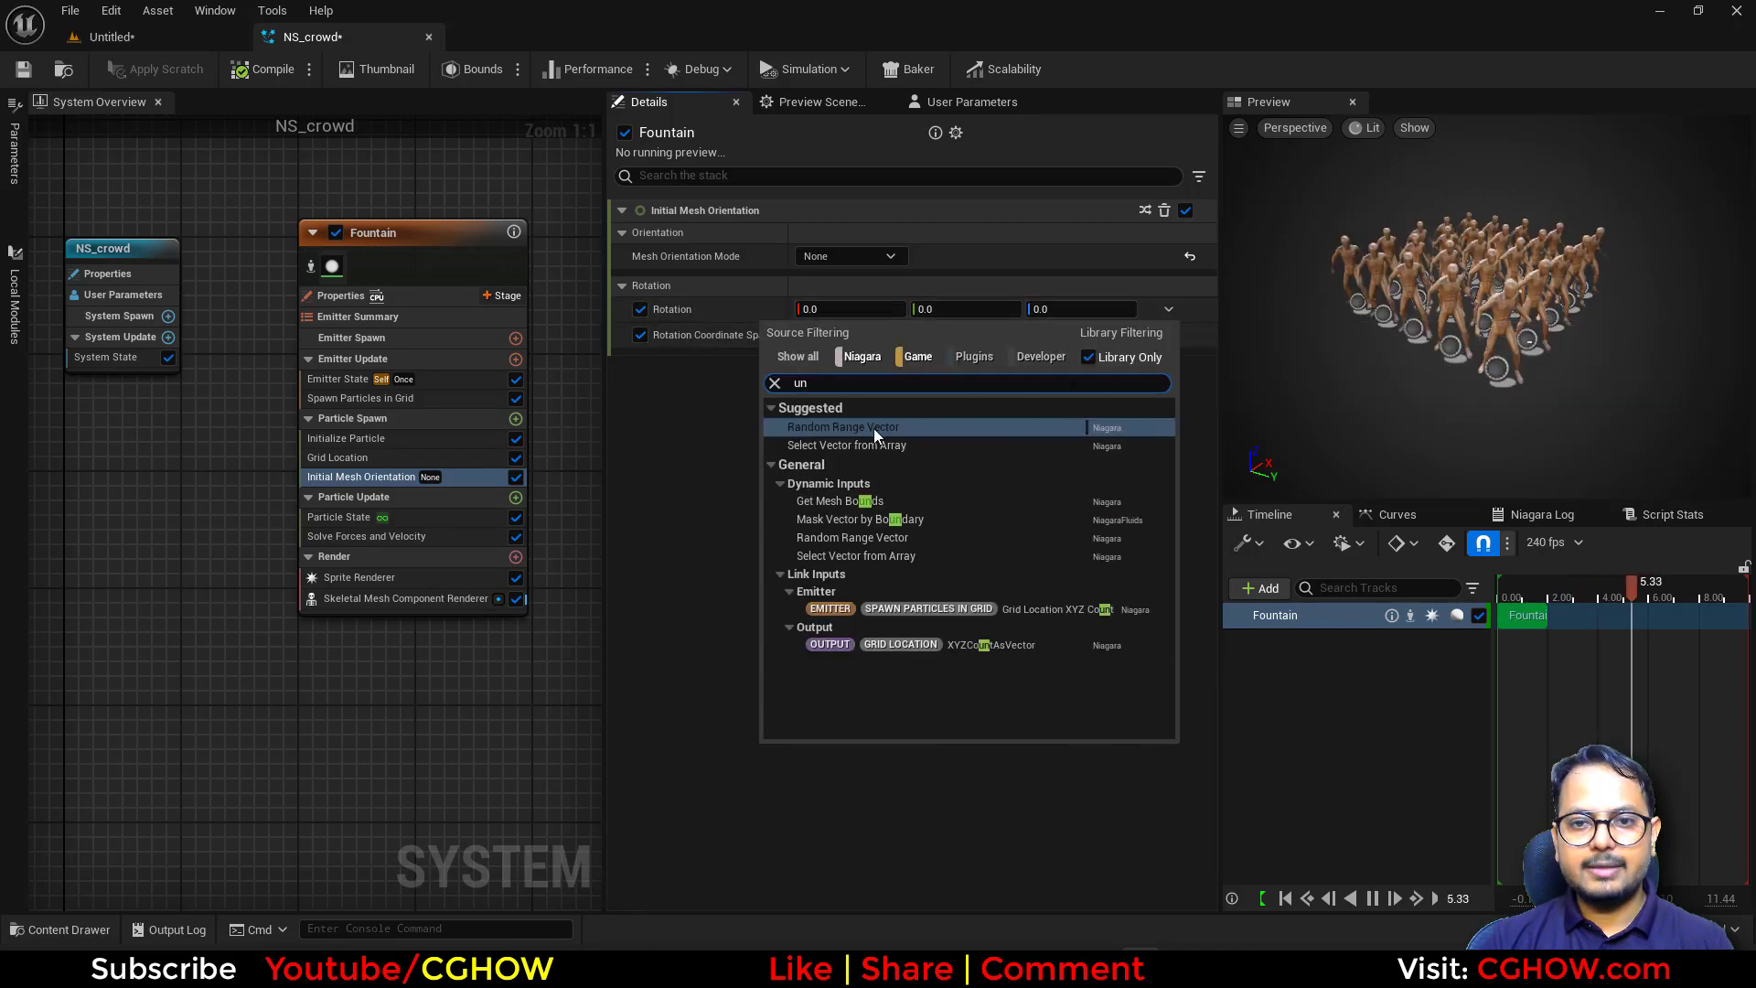
left_click(874, 428)
left_click(1059, 336)
type("-1")
key("Return")
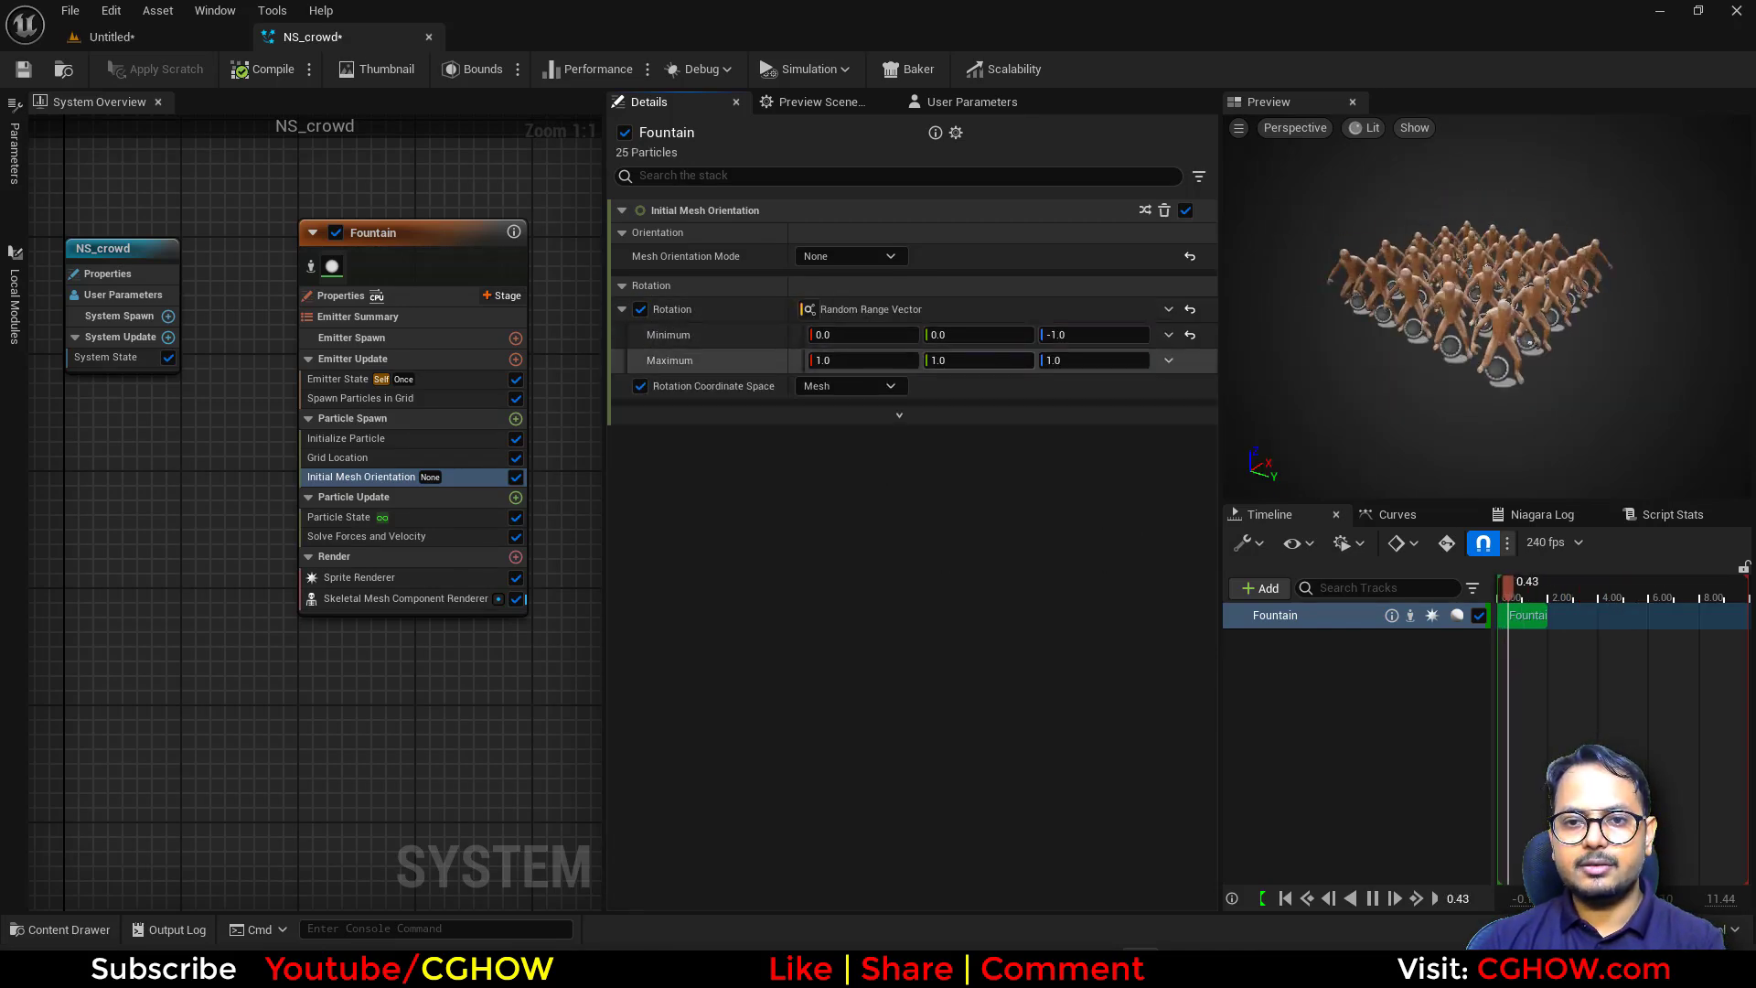
Bind the Skeletal Mesh Component Renderer's Relative Rotation to Particles InitialRotation.
left_click(417, 597)
scroll(956, 726, "down", 8)
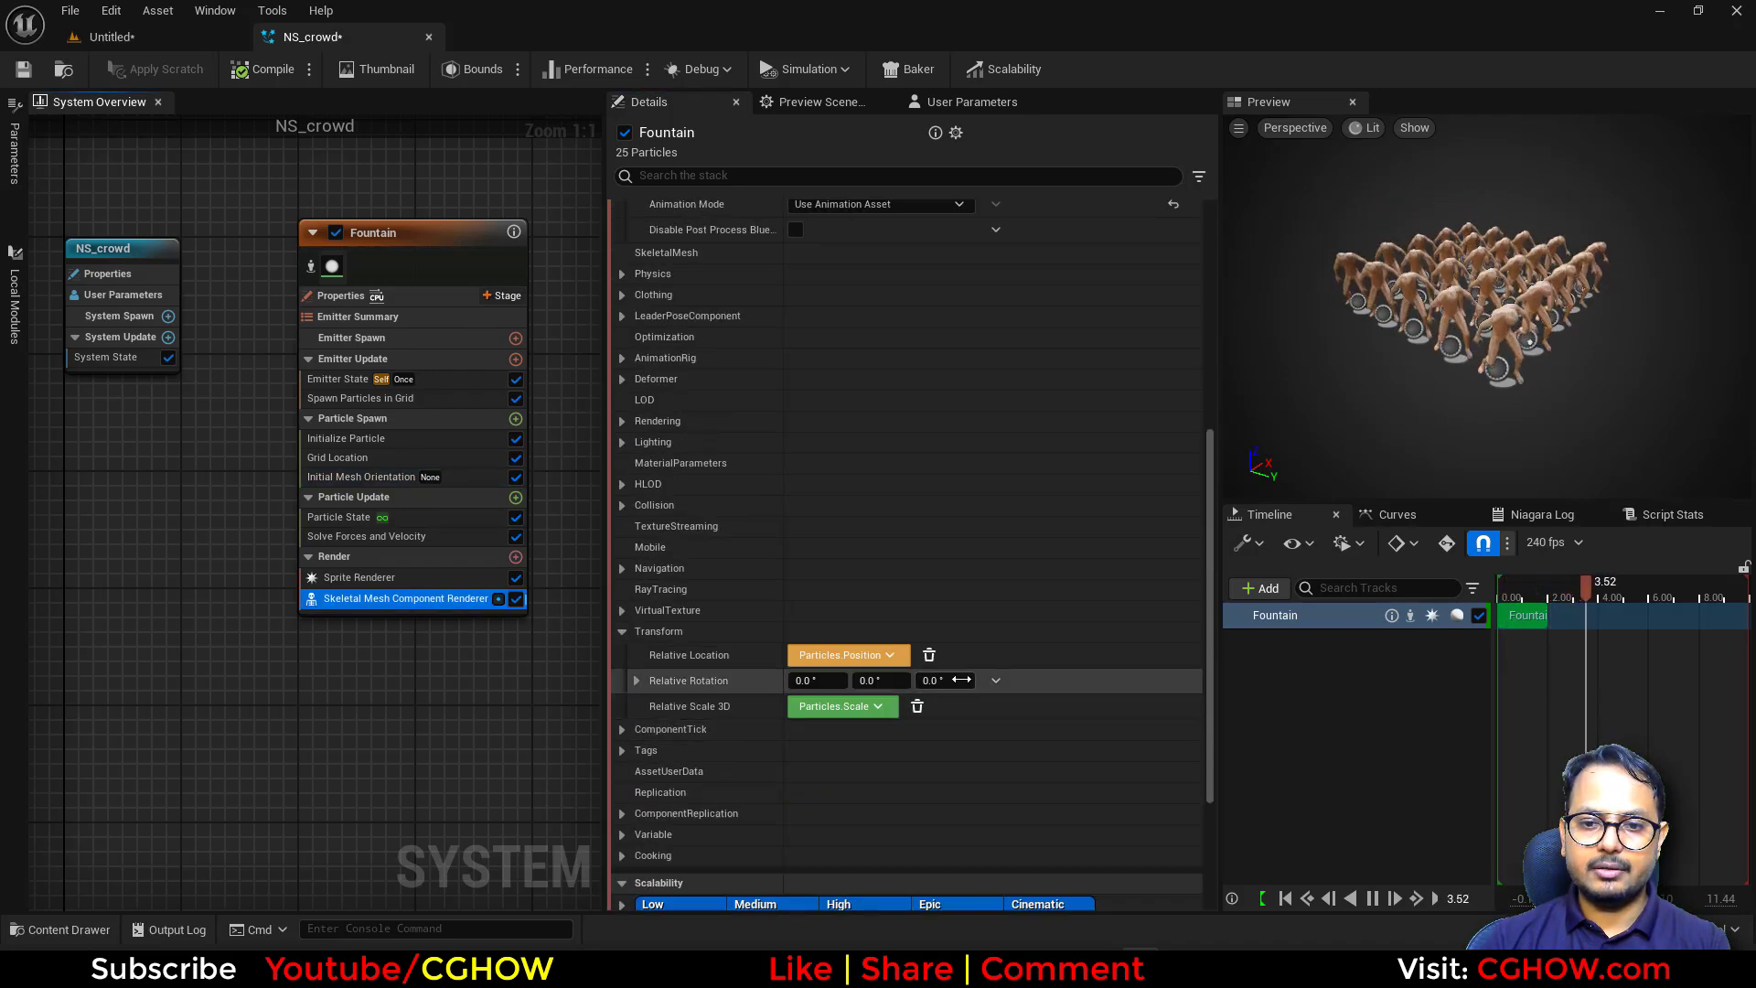
left_click(991, 681)
left_click(919, 726)
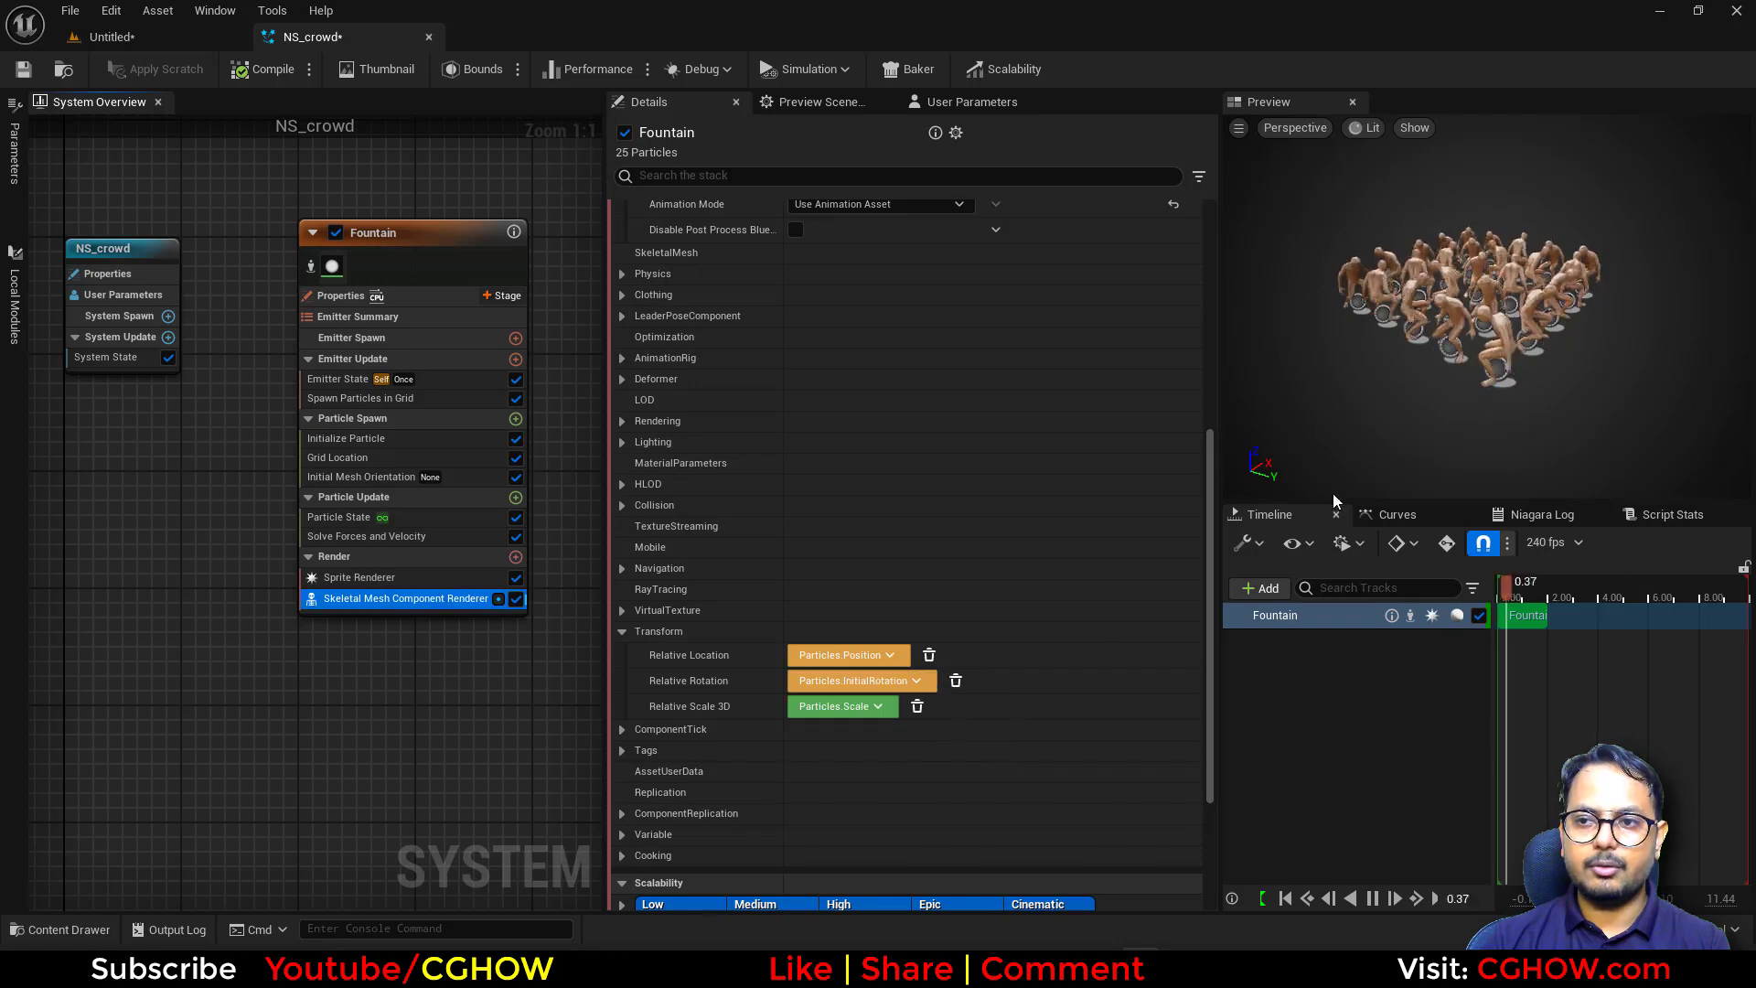
Play the level to check the crowd's random rotations, stop the simulation, and return to the NS_crowd system.
left_click(141, 38)
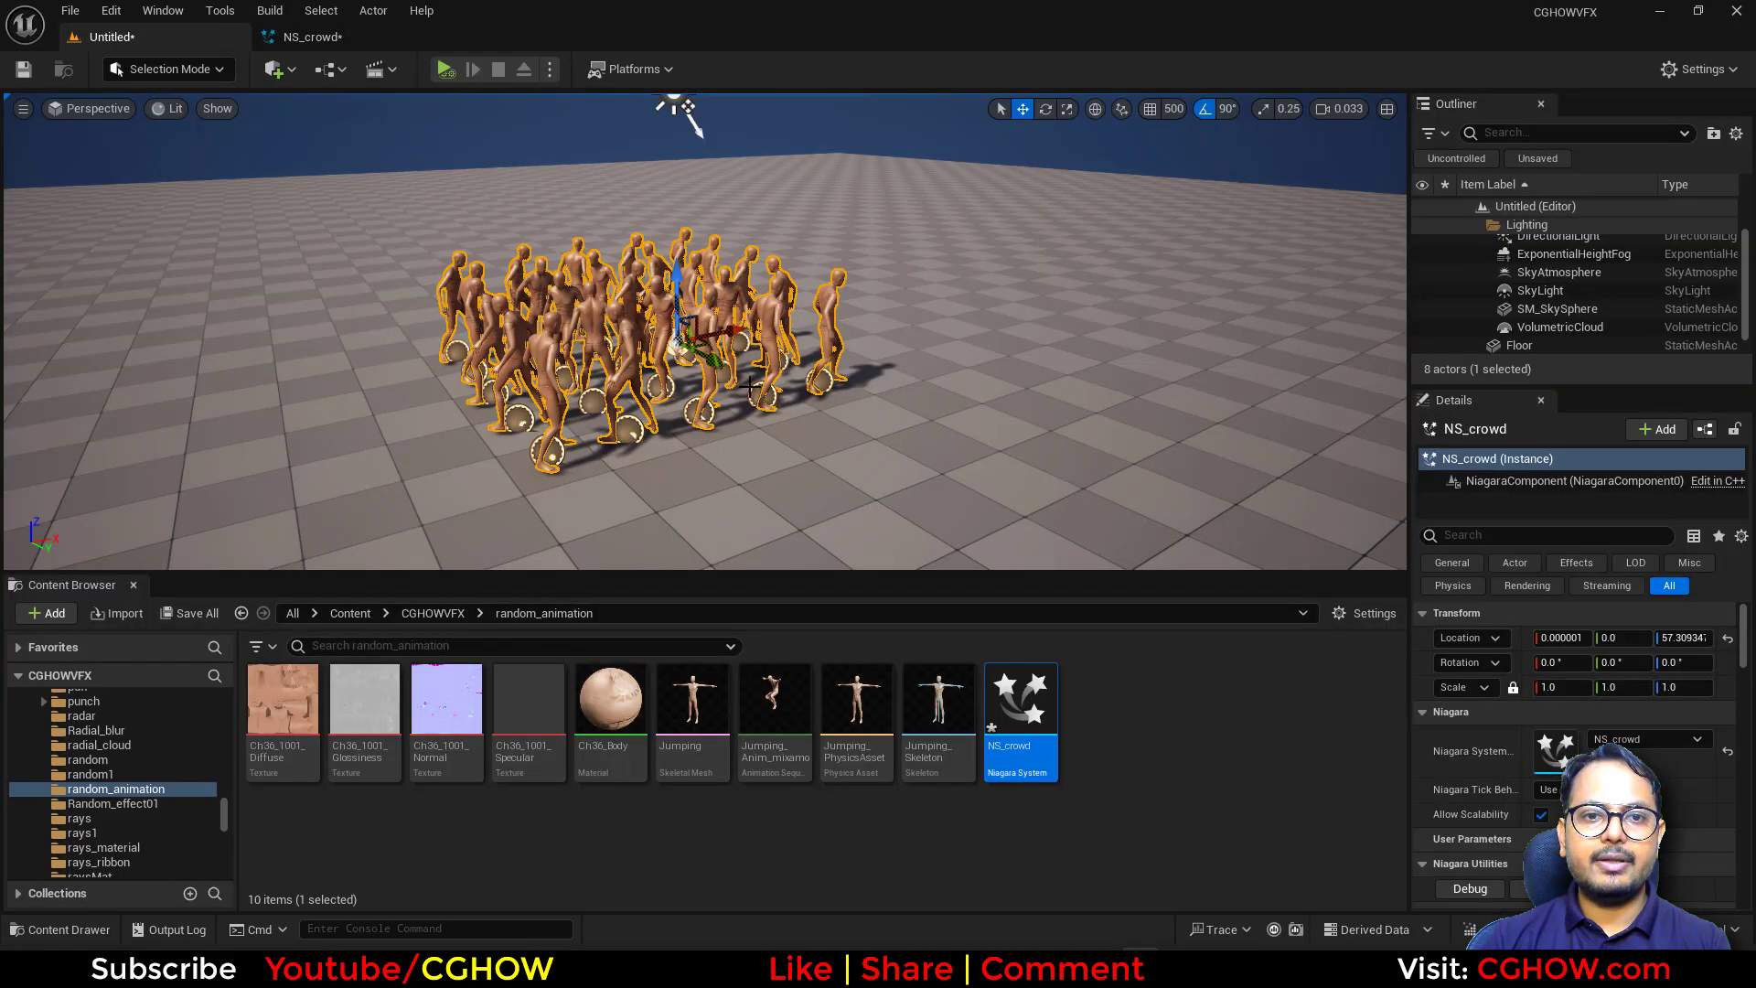
left_click(544, 362)
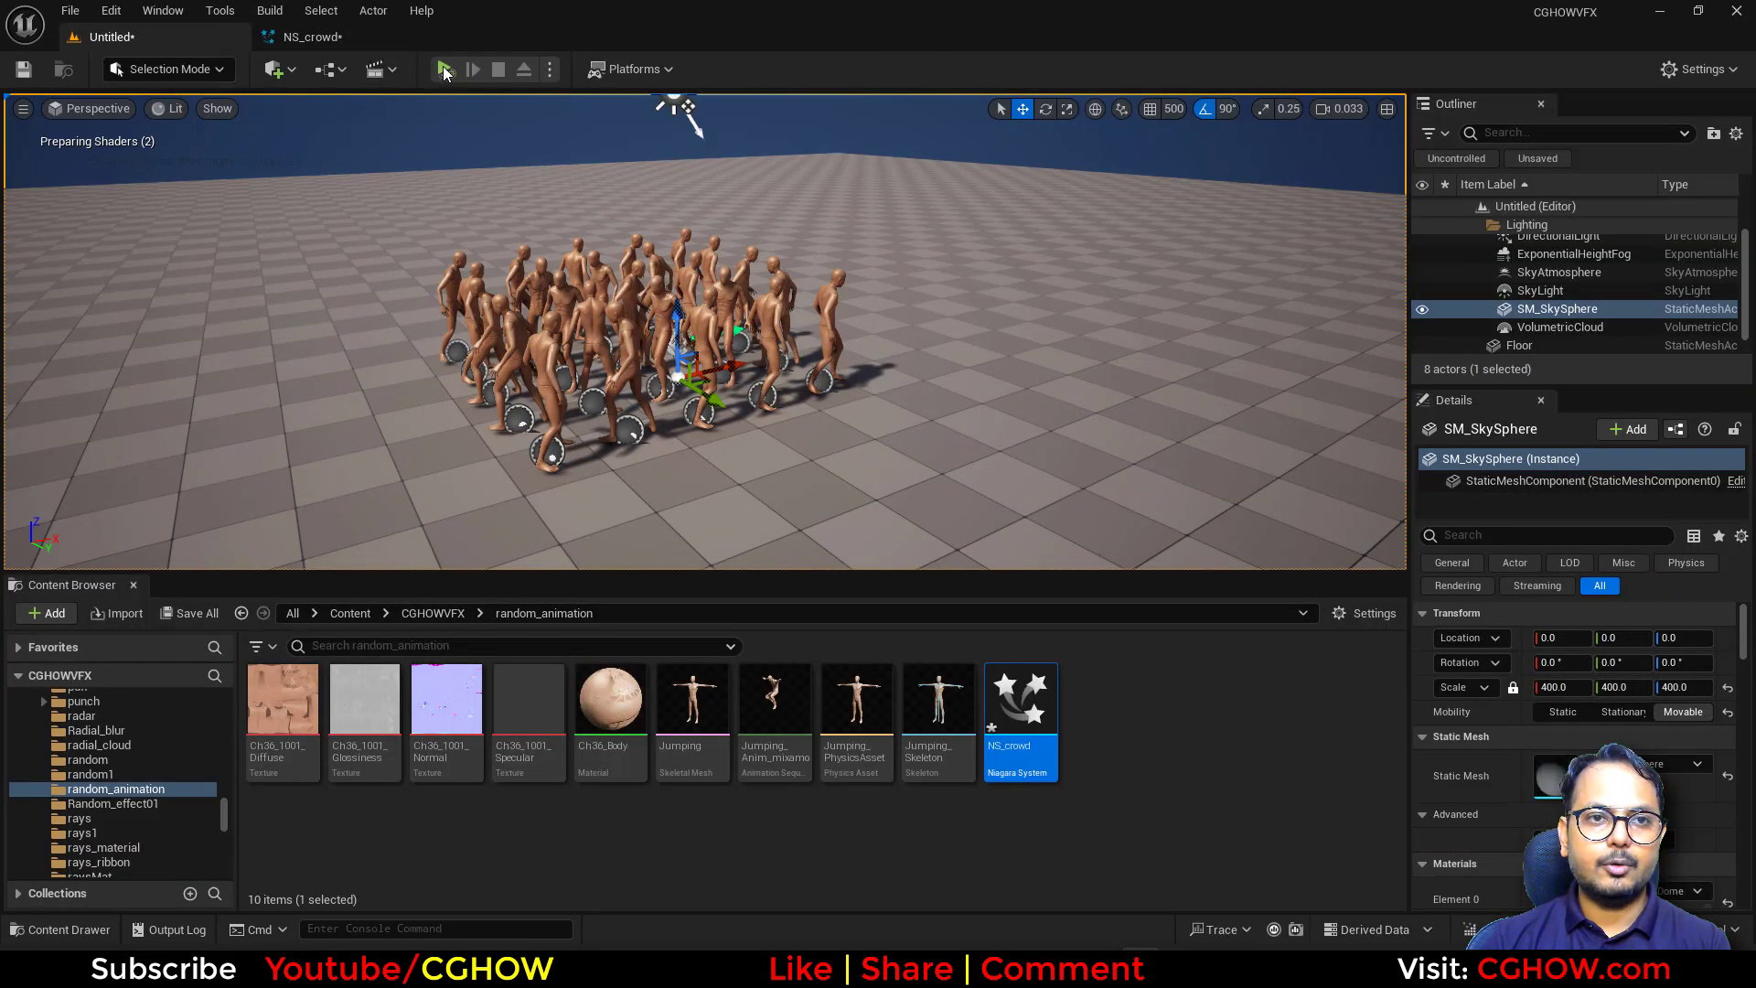
left_click(444, 68)
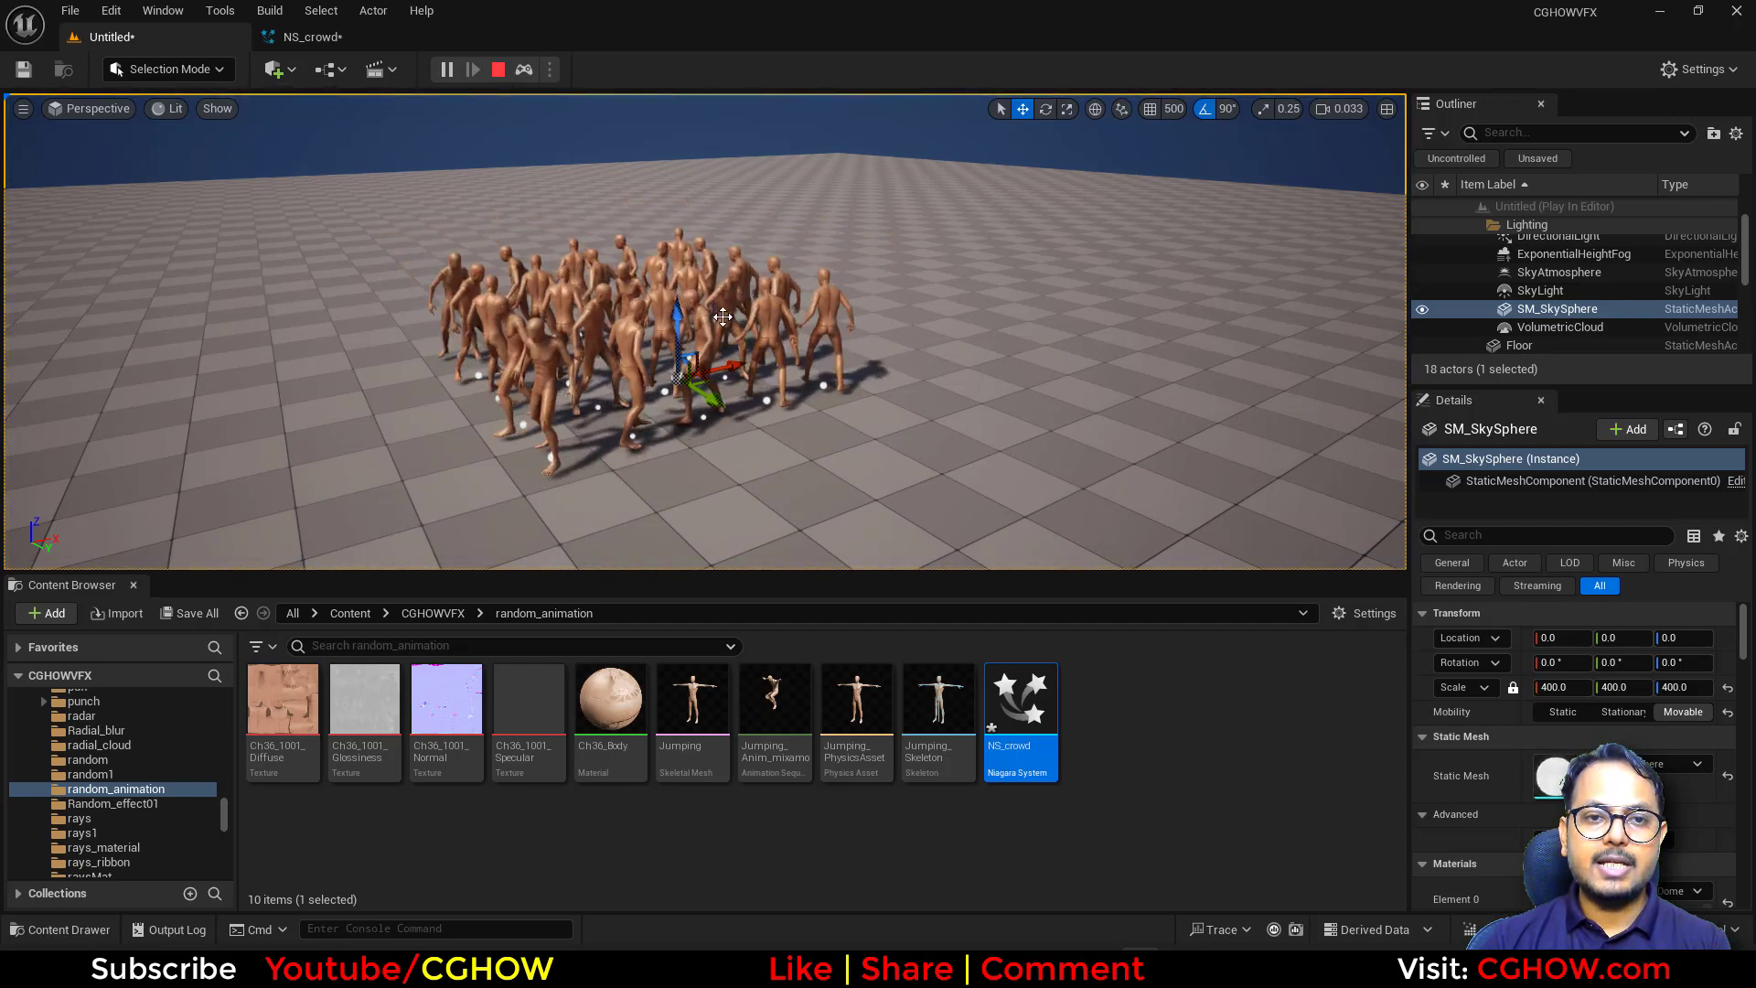
left_click(497, 68)
left_click(350, 43)
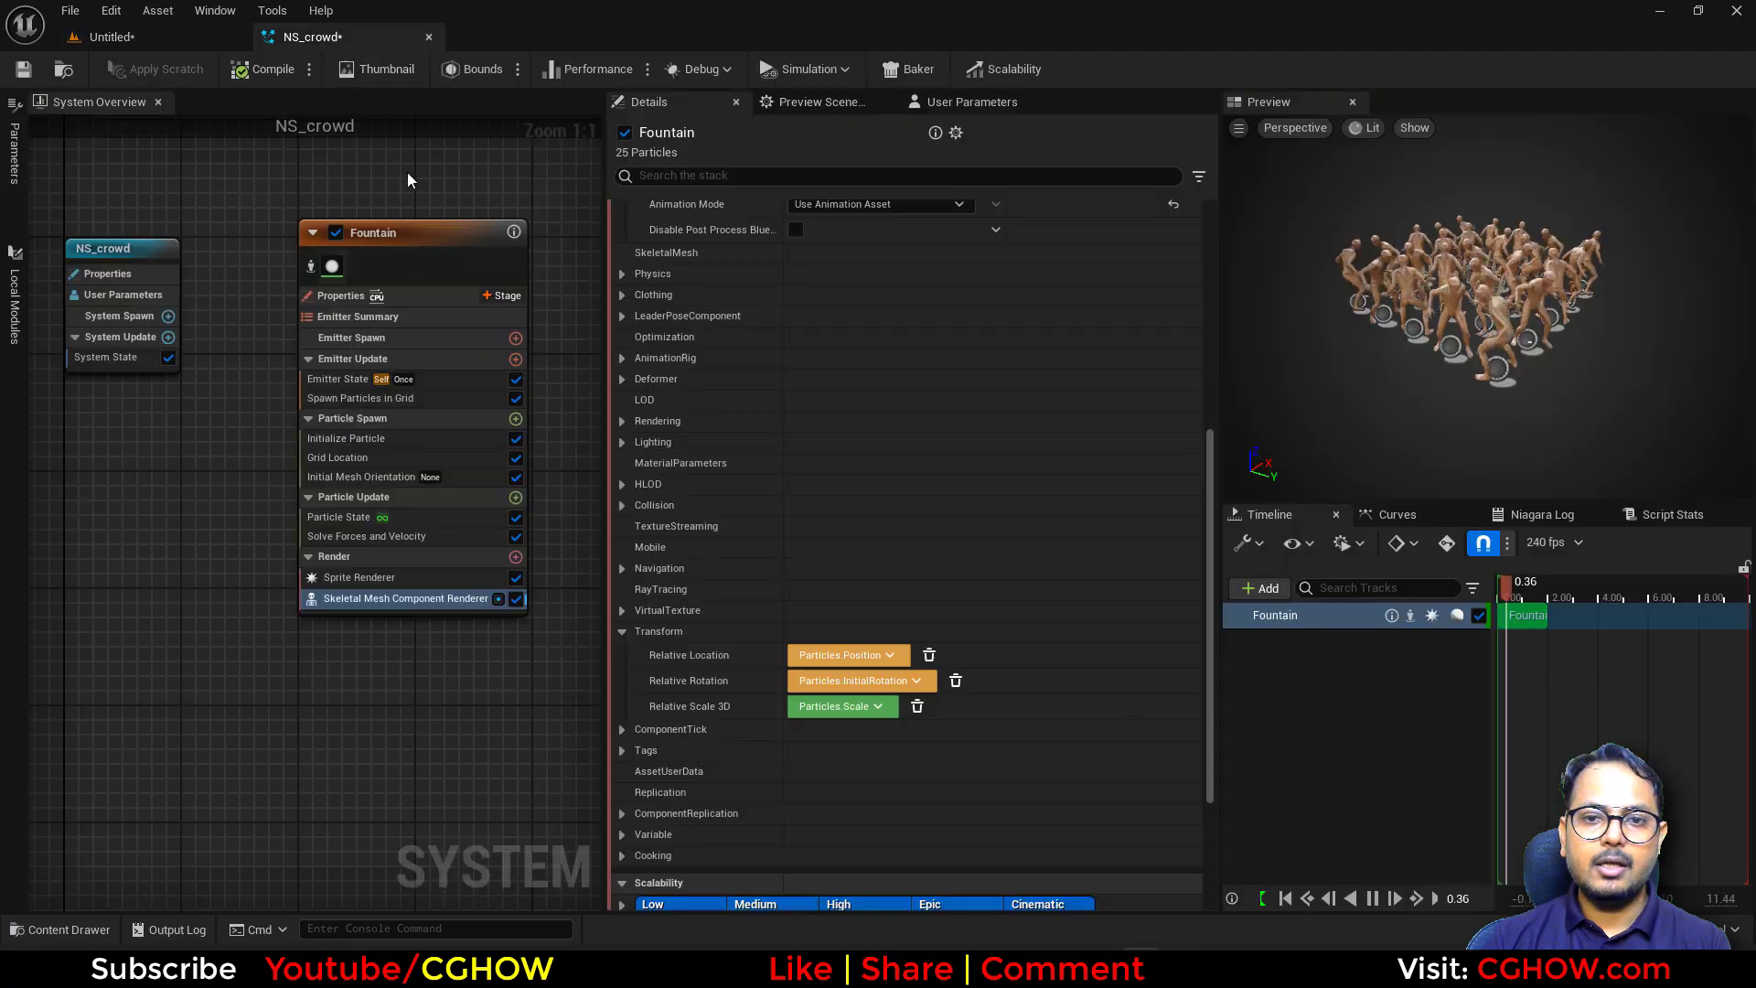
Set the renderer's animation Initial Position to 1.0 and check the bindings available for Disable Post Process Blueprint.
scroll(741, 477, "down", 10)
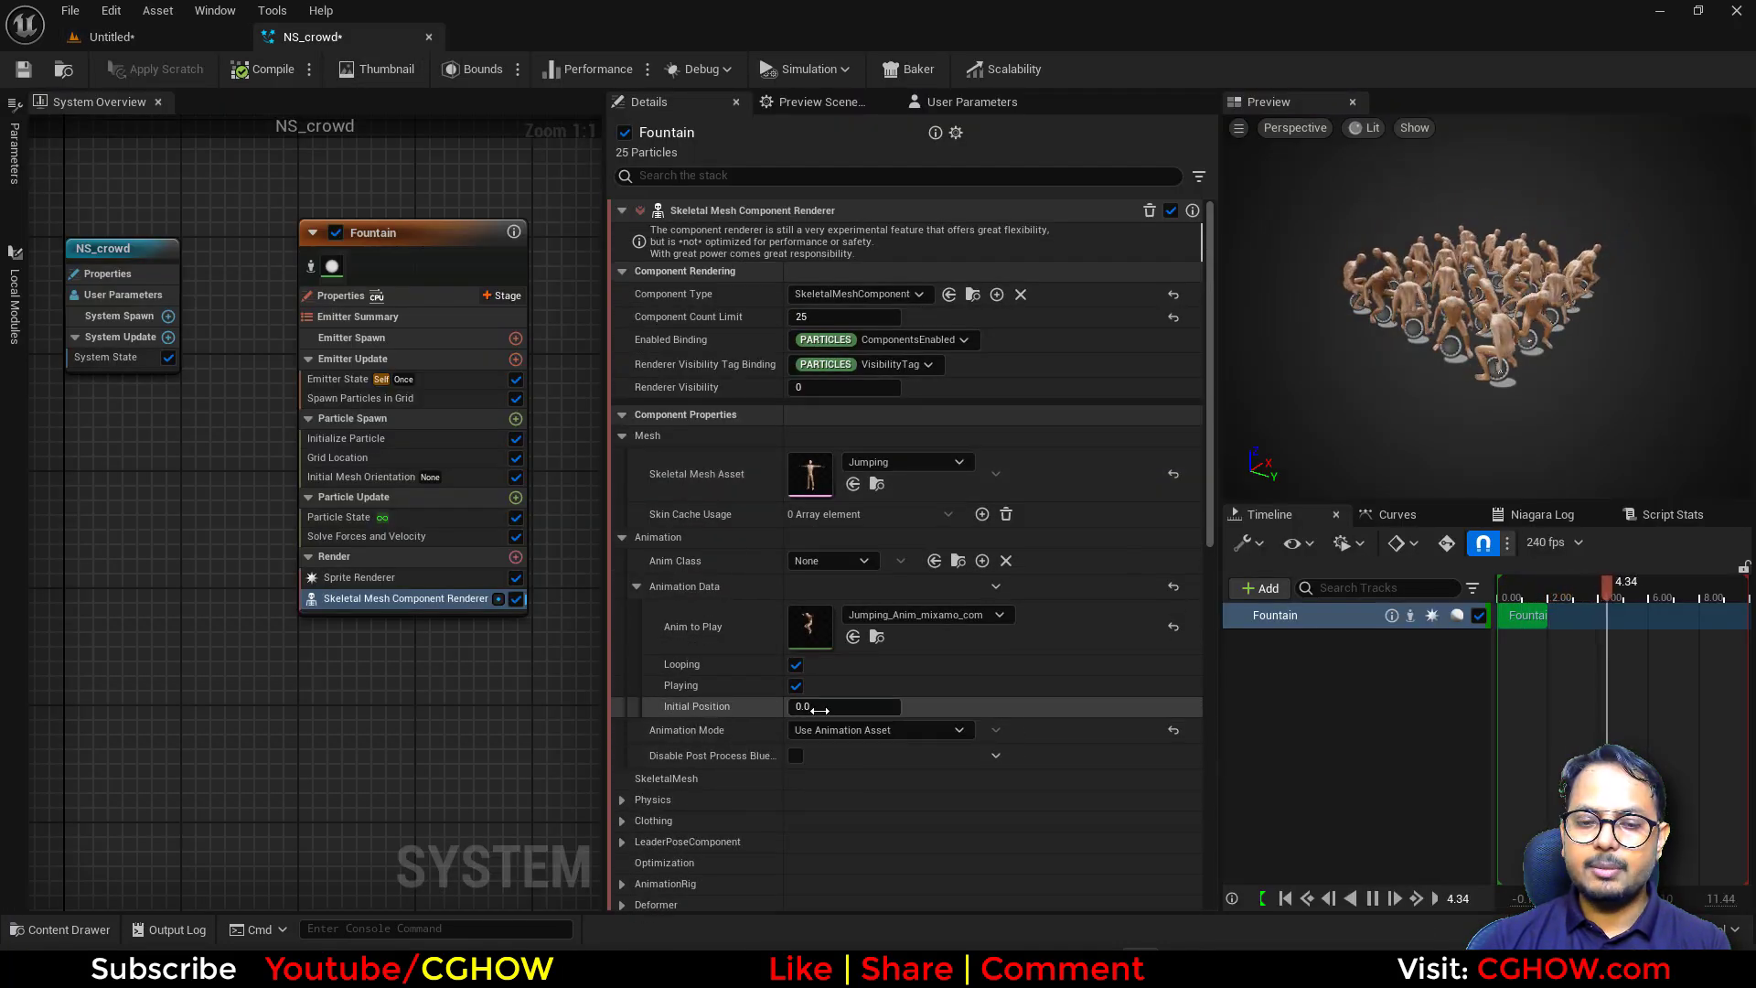
left_click_drag(816, 708, 1019, 711)
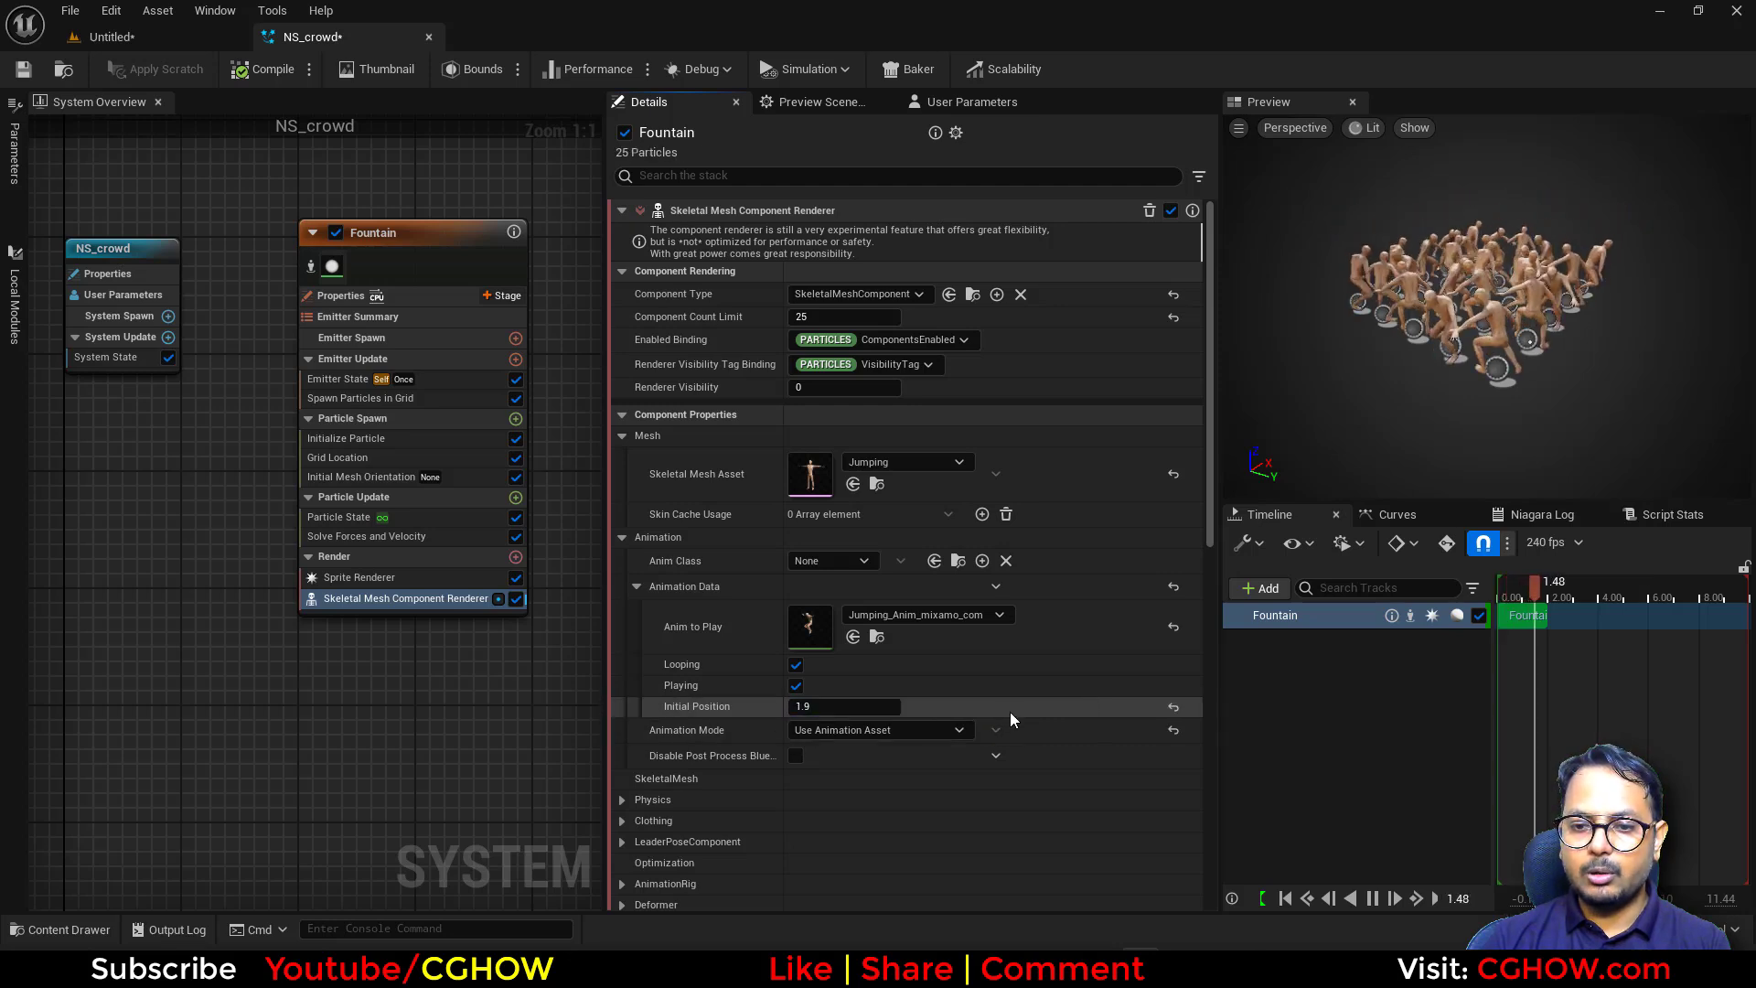
left_click(855, 711)
type("1")
key("Return")
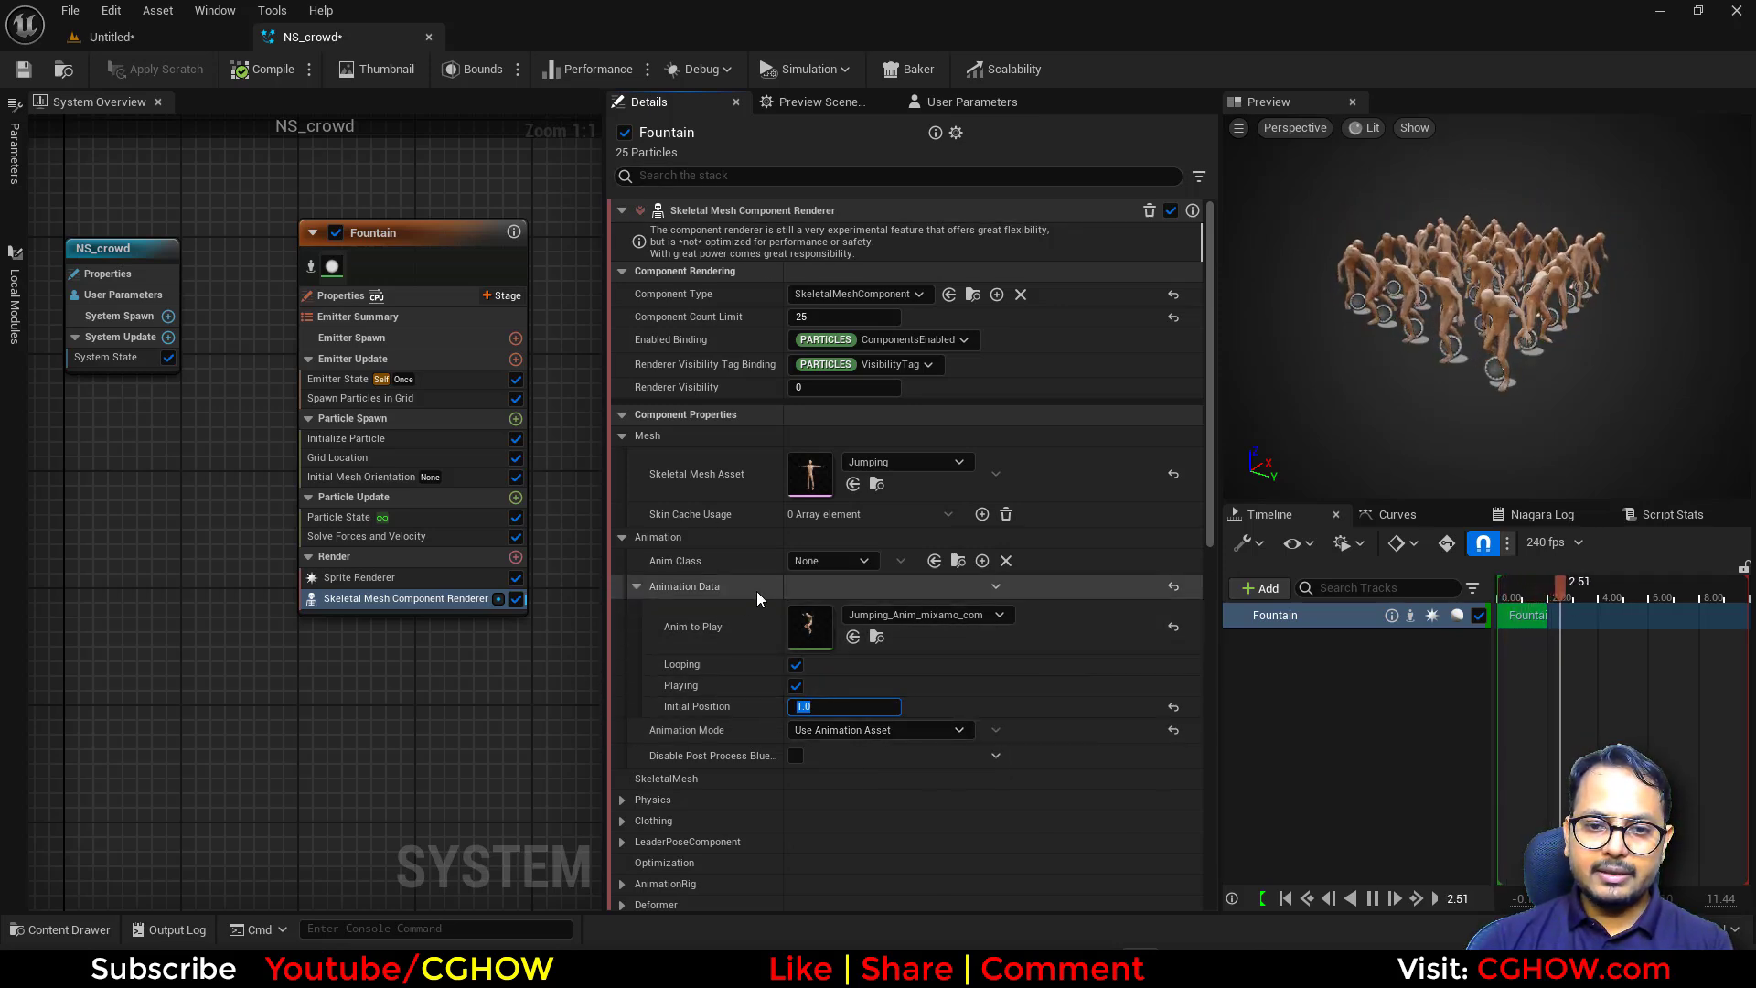
left_click(996, 755)
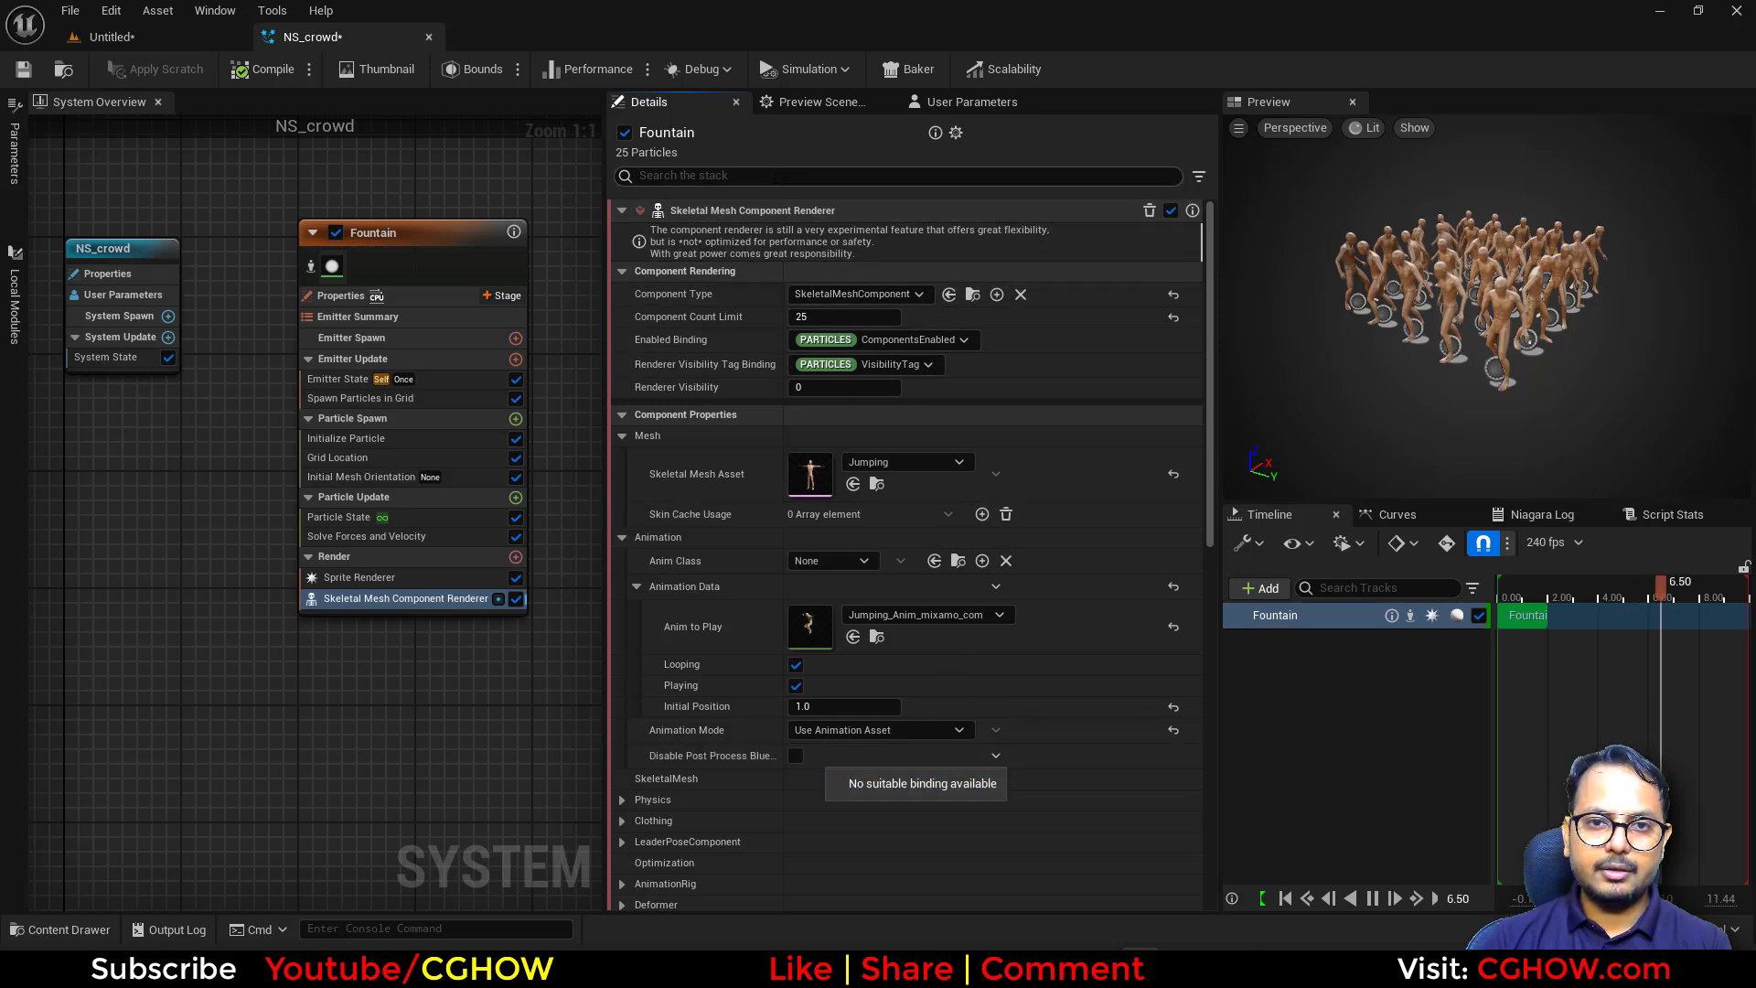
Search the renderer's properties for "play" and set the animation's PlayRate to 0.2.
left_click(771, 176)
type("pla")
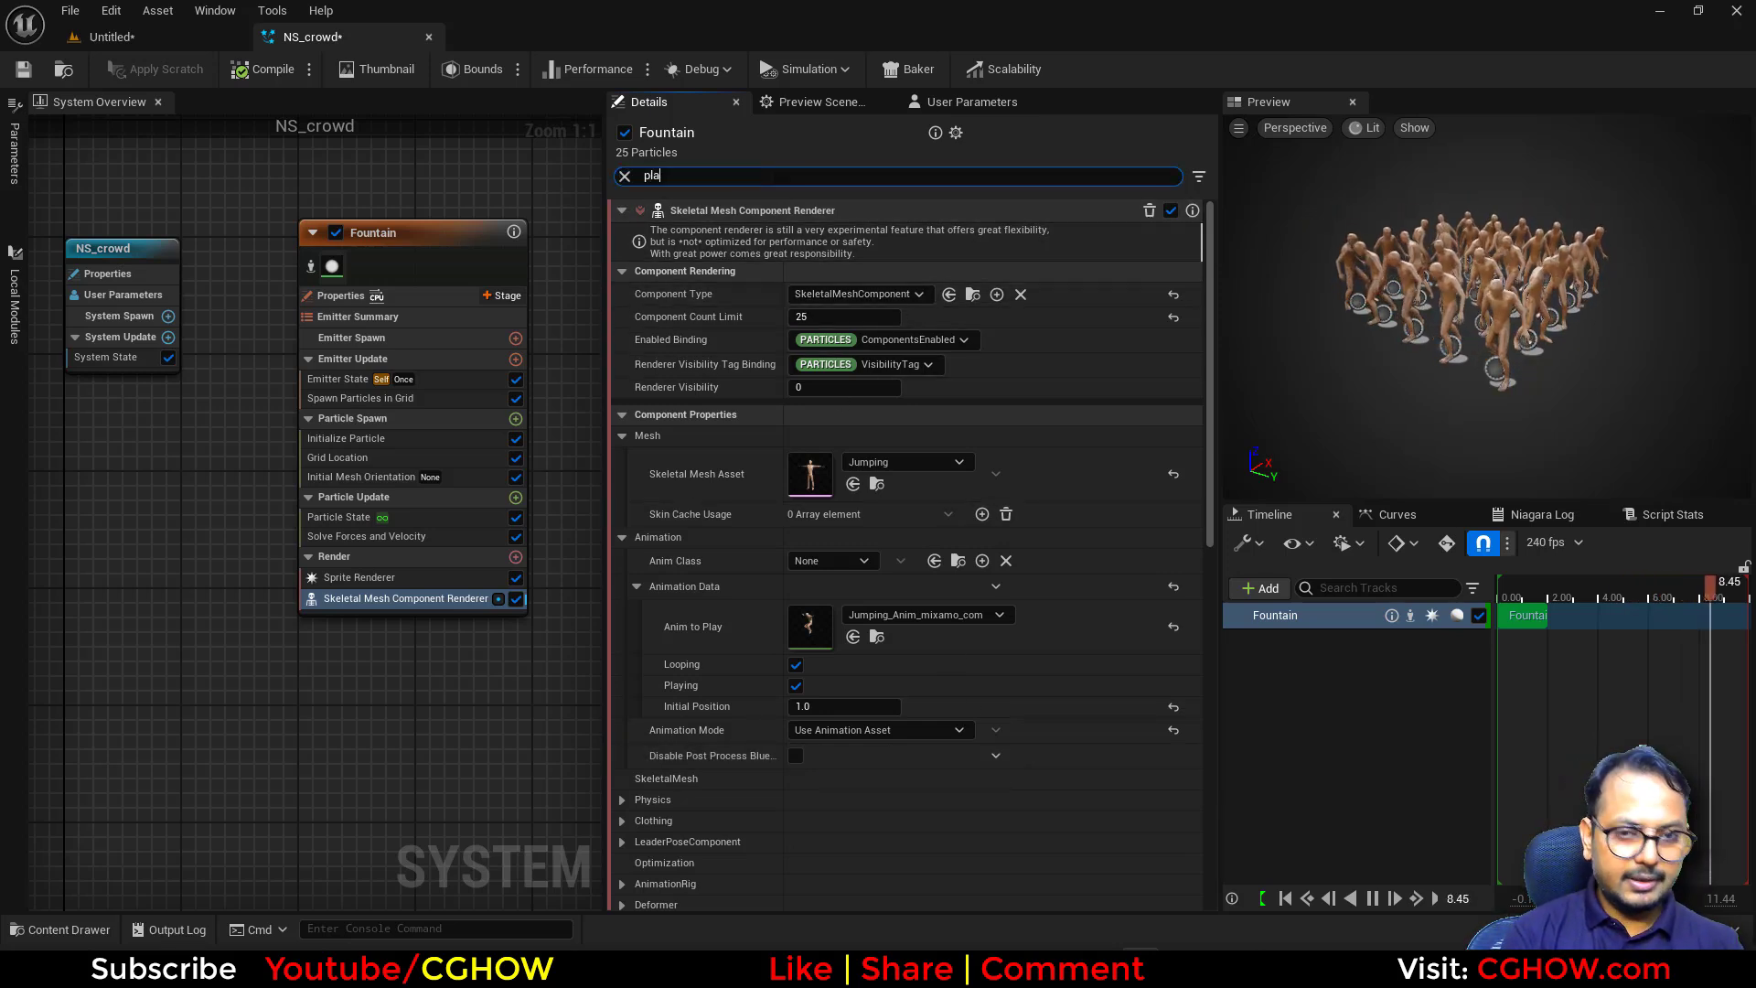
type("y")
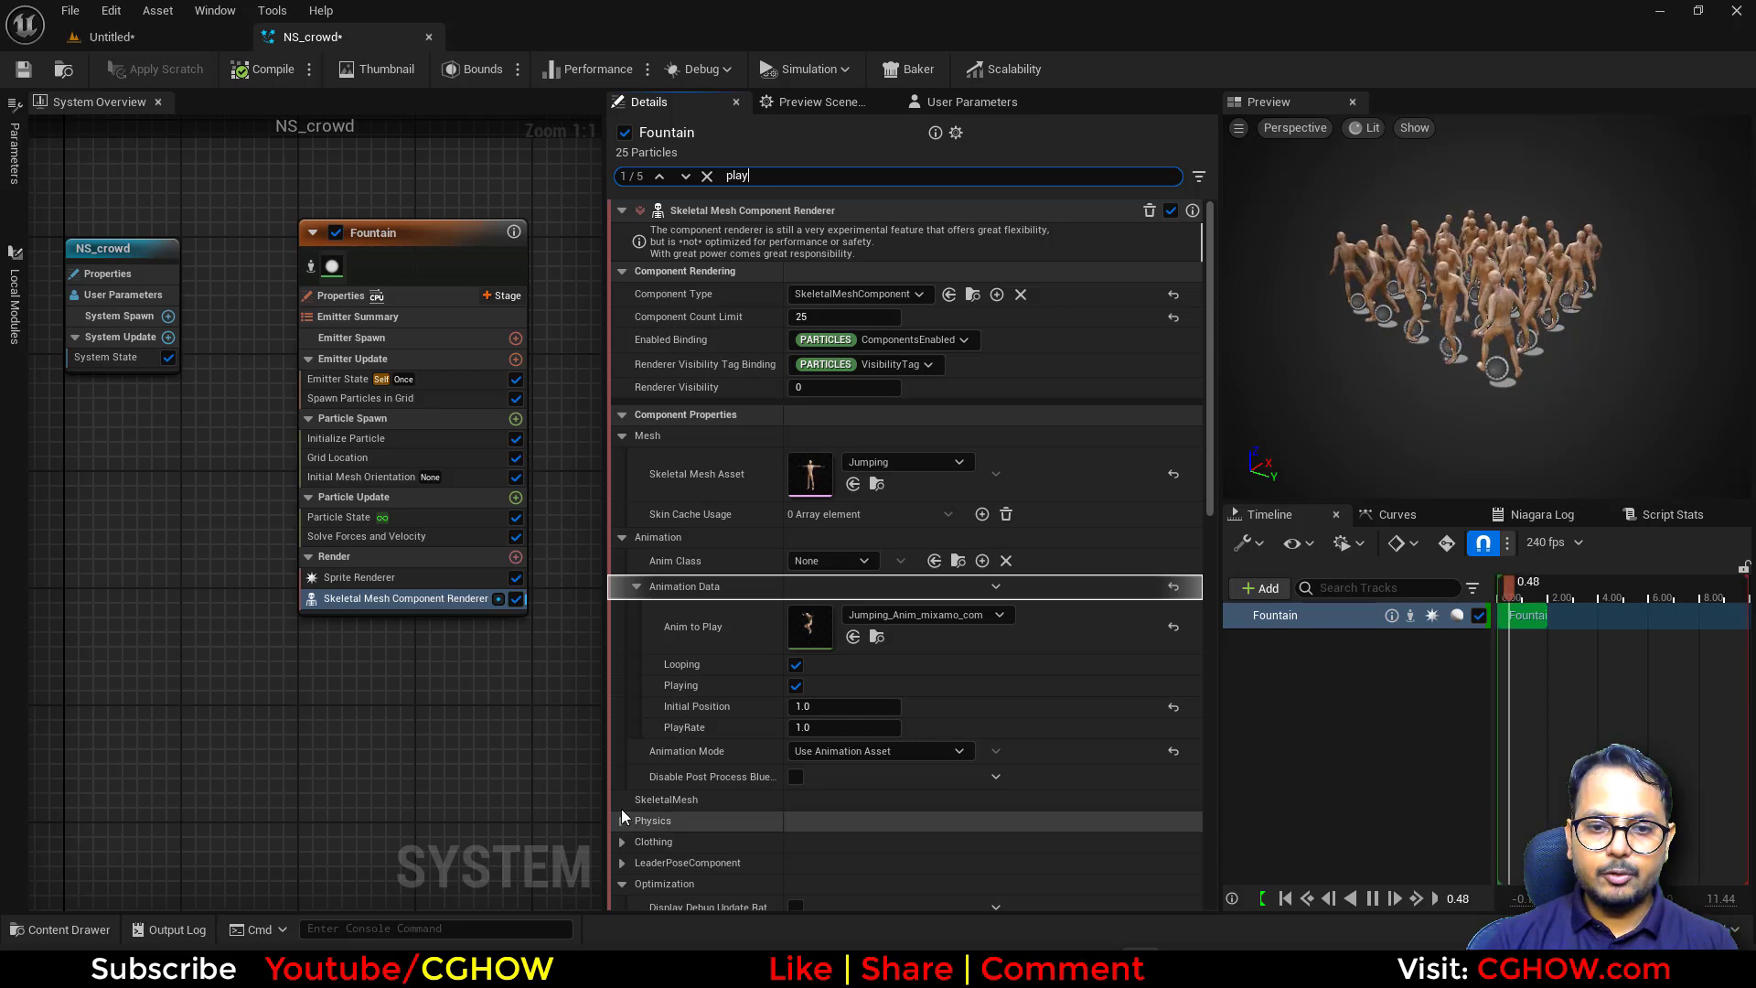
left_click(818, 728)
type("0.2")
key("Return")
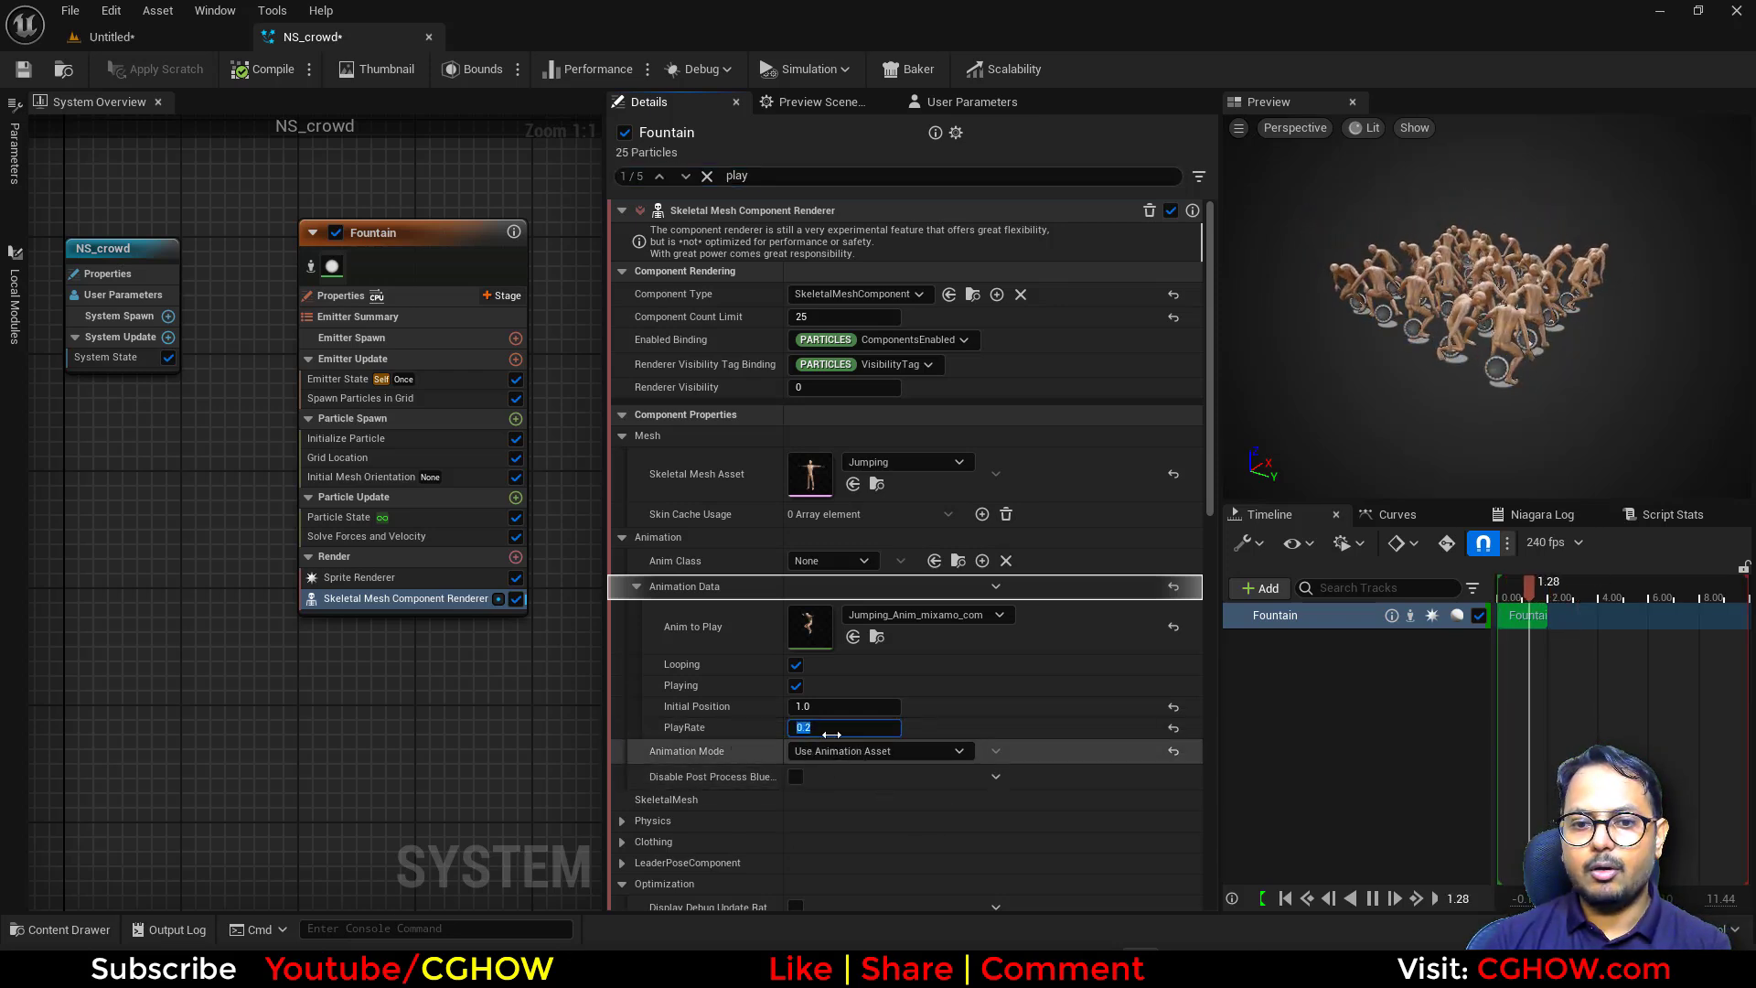